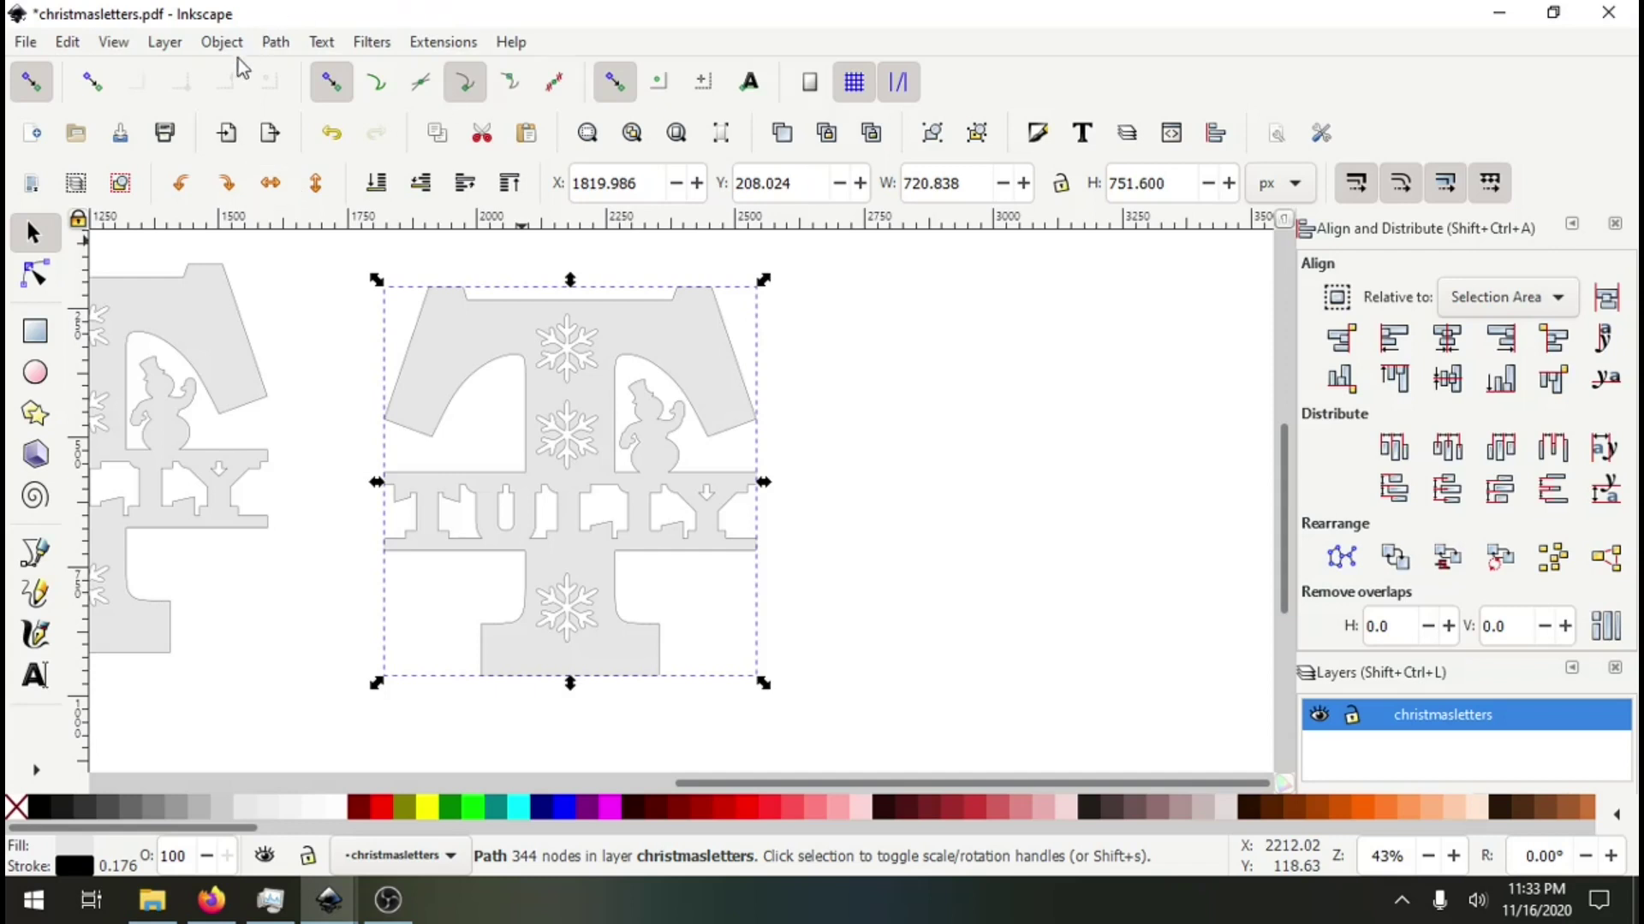
- Open the christmasletters PDF from the Desktop to reach its import settings
{"action": "left_click", "coordinate": [23, 48]}
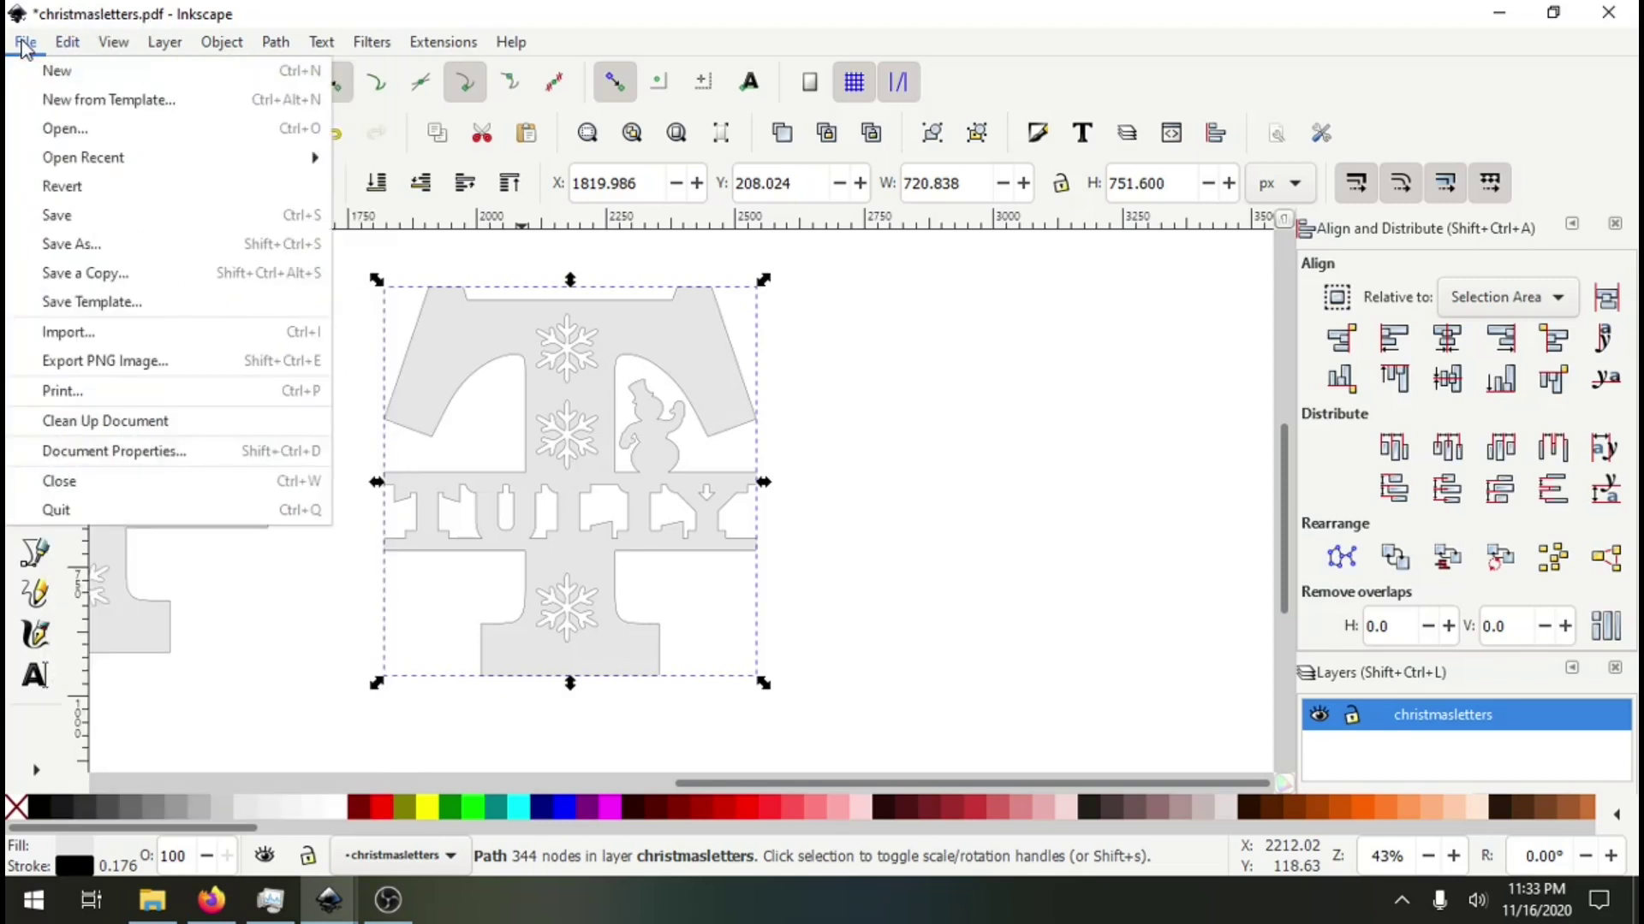
{"action": "left_click", "coordinate": [70, 133]}
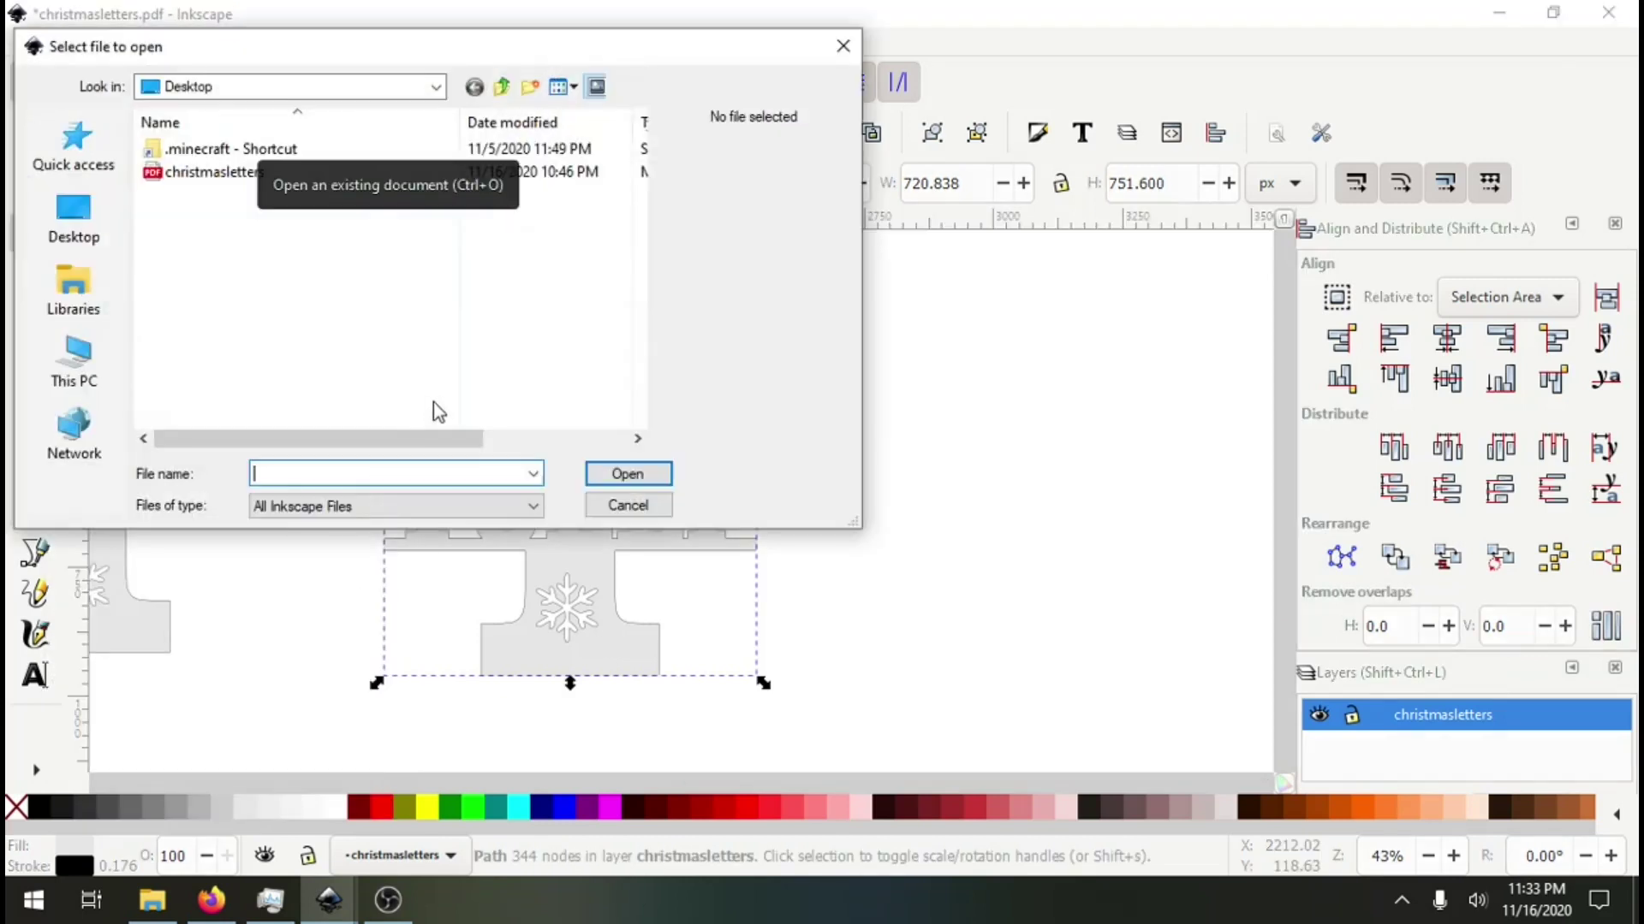
{"action": "left_click", "coordinate": [202, 175]}
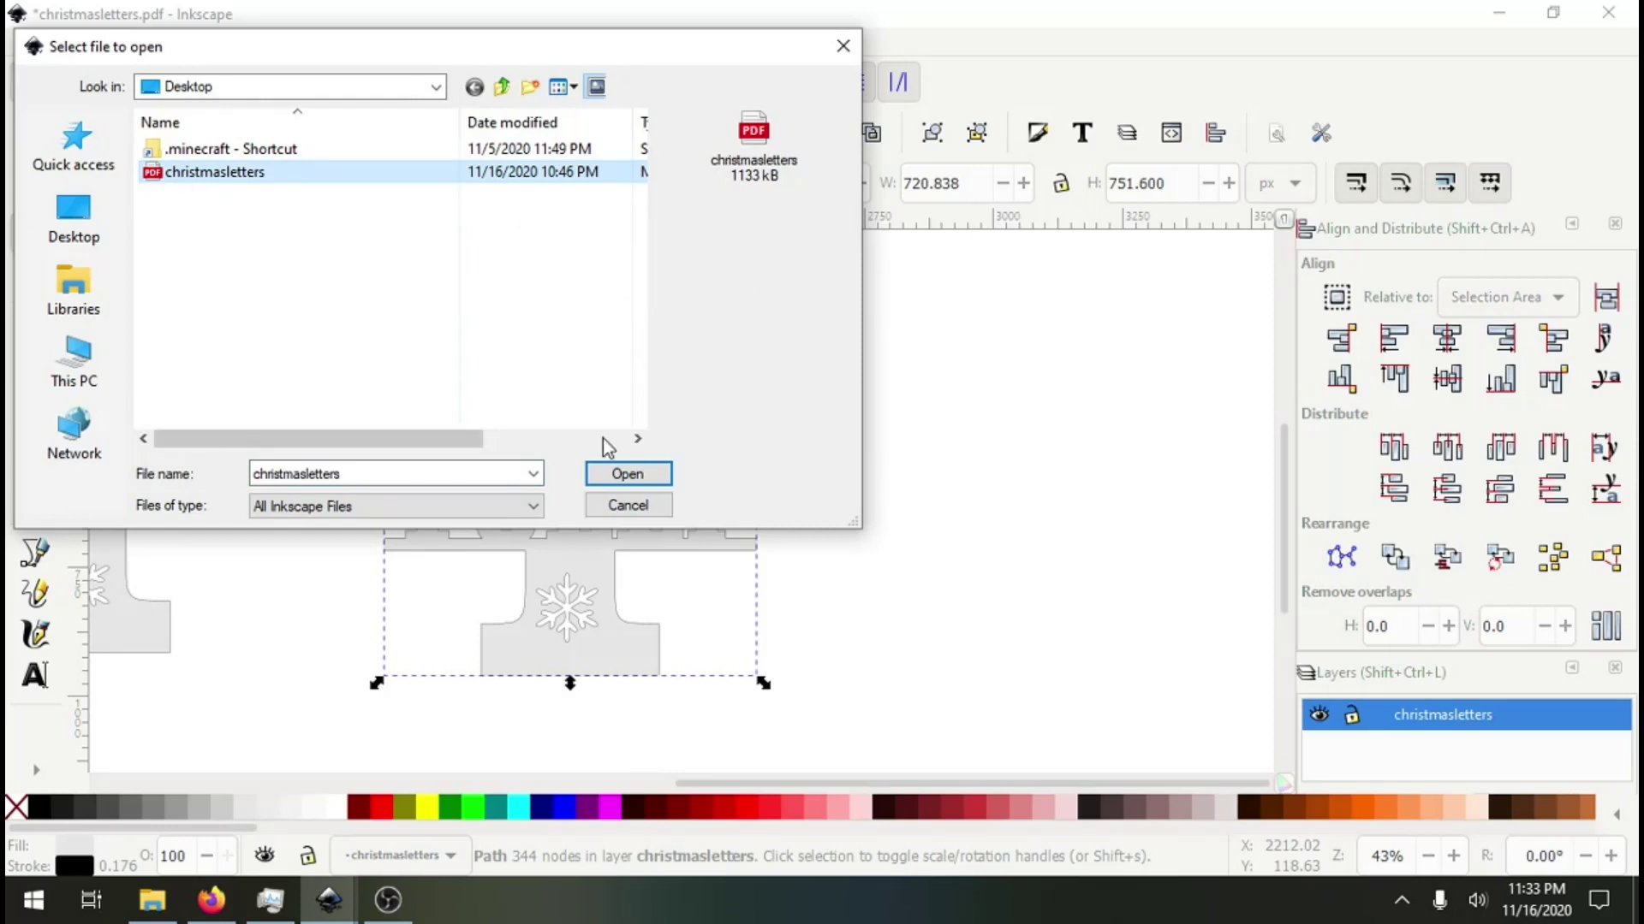
{"action": "left_click", "coordinate": [628, 475]}
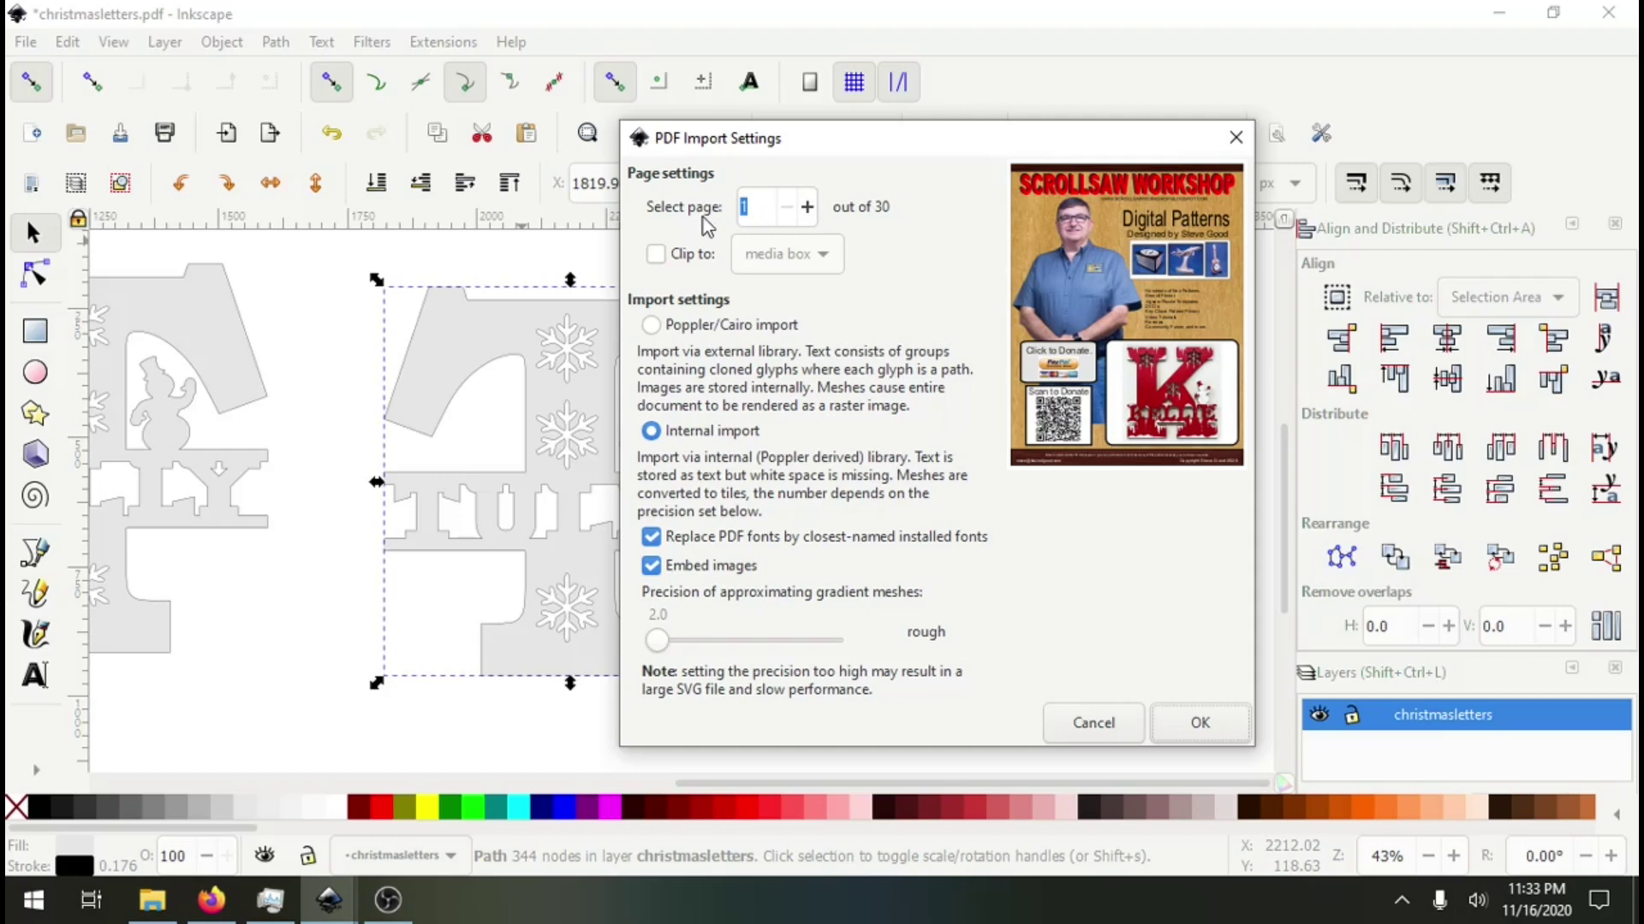
- Import page 30 of the PDF, the letter Z pattern, and maximize its new document window
{"action": "left_click", "coordinate": [807, 208]}
{"action": "left_click", "coordinate": [807, 208]}
{"action": "left_click", "coordinate": [807, 208]}
{"action": "left_click", "coordinate": [807, 208]}
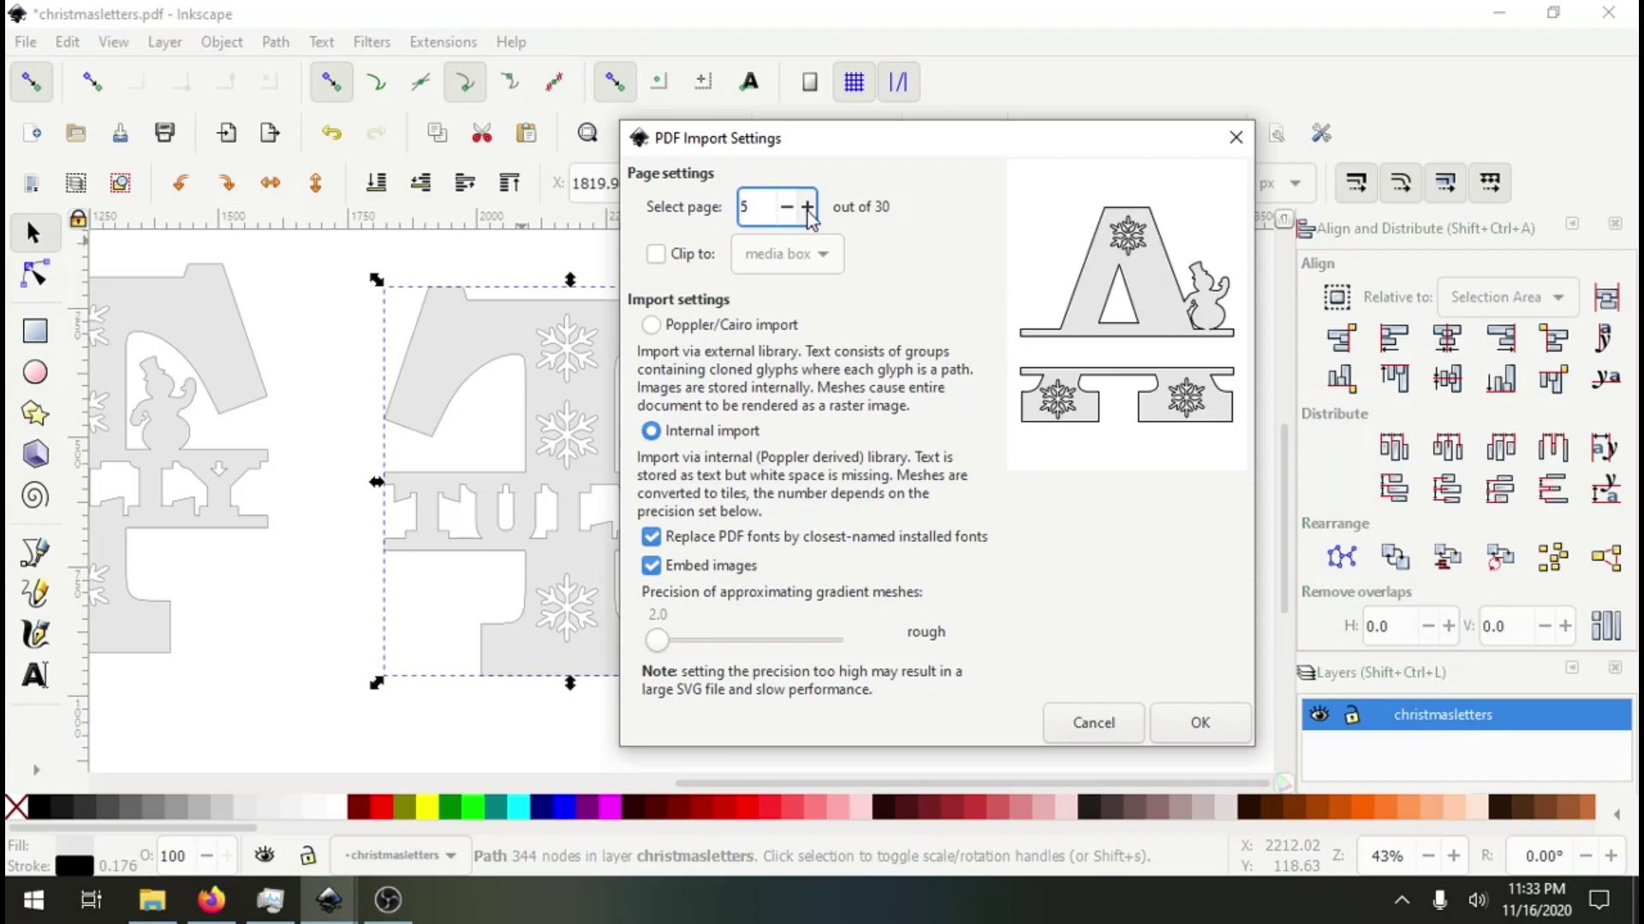
{"action": "left_click", "coordinate": [807, 208]}
{"action": "left_click", "coordinate": [807, 208]}
{"action": "left_click", "coordinate": [808, 208]}
{"action": "left_click", "coordinate": [807, 208]}
{"action": "left_click", "coordinate": [808, 208]}
{"action": "left_click", "coordinate": [807, 208]}
{"action": "left_click", "coordinate": [807, 208]}
{"action": "left_click", "coordinate": [807, 209]}
{"action": "left_click", "coordinate": [807, 208]}
{"action": "left_click", "coordinate": [807, 208]}
{"action": "left_click", "coordinate": [807, 208]}
{"action": "left_click", "coordinate": [807, 208]}
{"action": "left_click", "coordinate": [807, 208]}
{"action": "left_click", "coordinate": [808, 208]}
{"action": "left_click", "coordinate": [808, 208]}
{"action": "left_click", "coordinate": [807, 208]}
{"action": "left_click", "coordinate": [807, 208]}
{"action": "left_click", "coordinate": [808, 208]}
{"action": "left_click", "coordinate": [808, 208]}
{"action": "left_click", "coordinate": [808, 208]}
{"action": "left_click", "coordinate": [807, 208]}
{"action": "left_click", "coordinate": [808, 208]}
{"action": "left_click", "coordinate": [807, 208]}
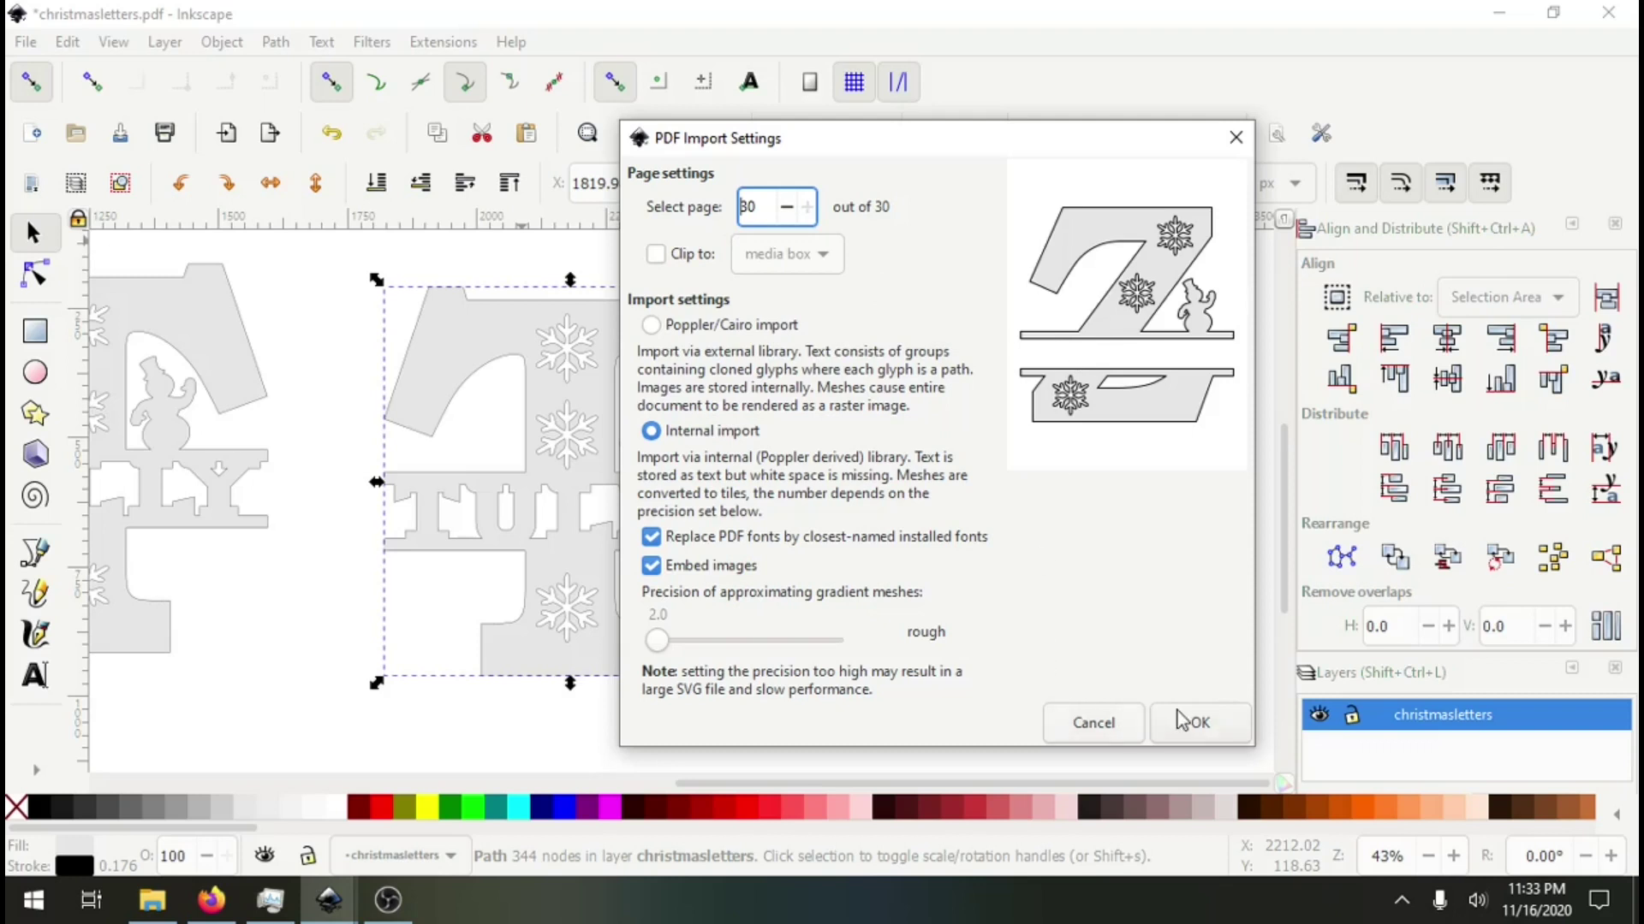
{"action": "left_click", "coordinate": [1201, 725]}
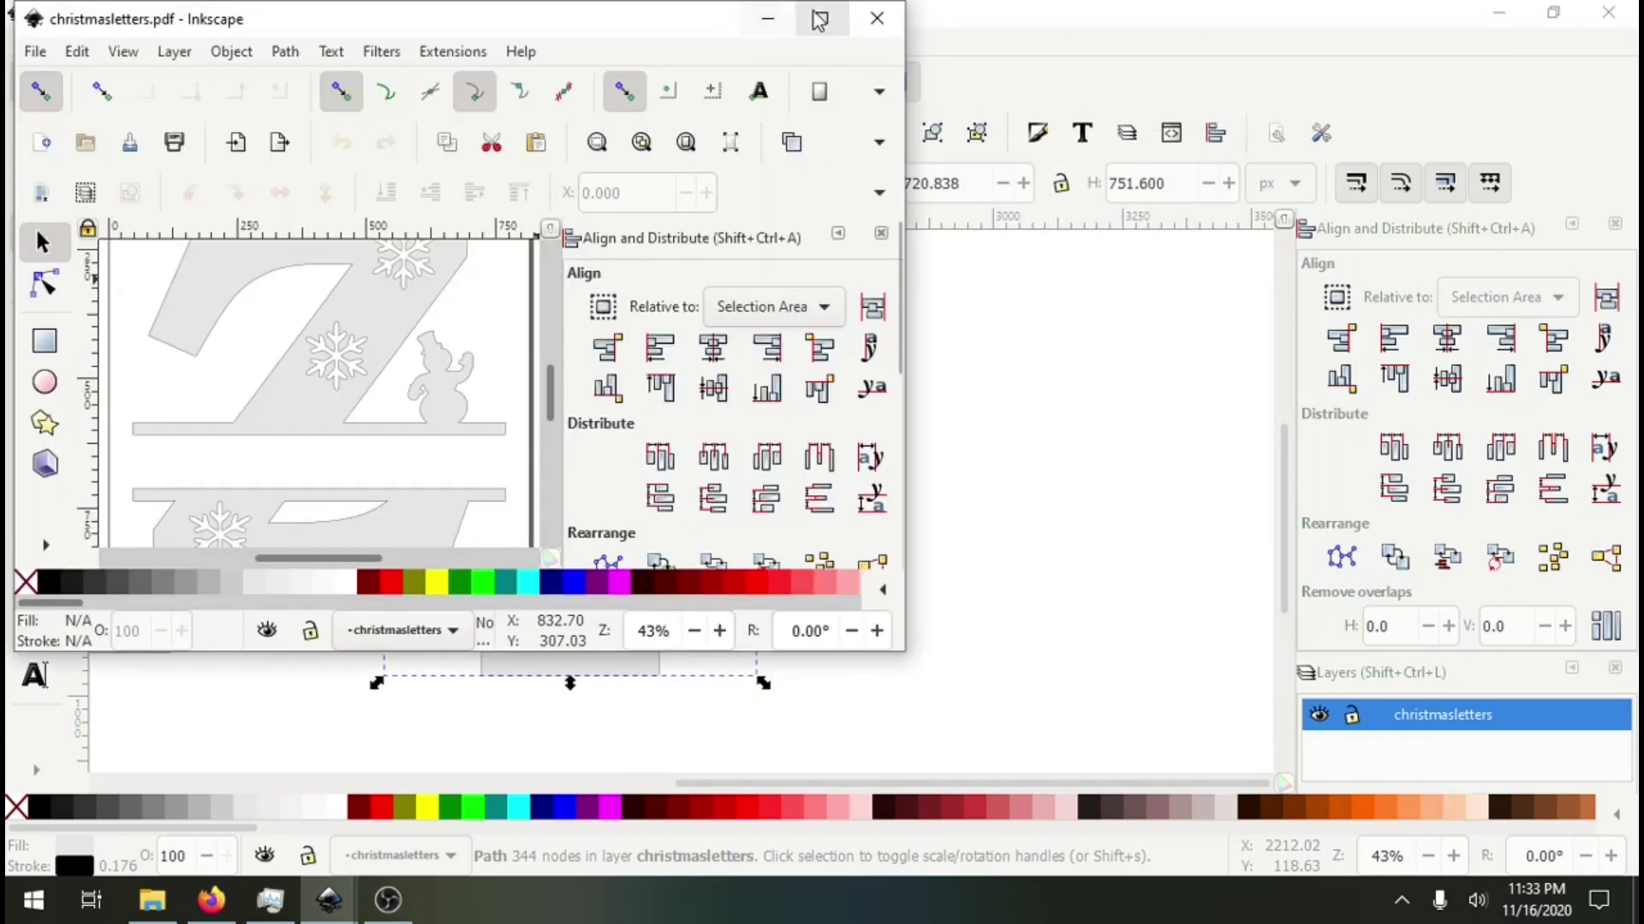
{"action": "left_click", "coordinate": [819, 19]}
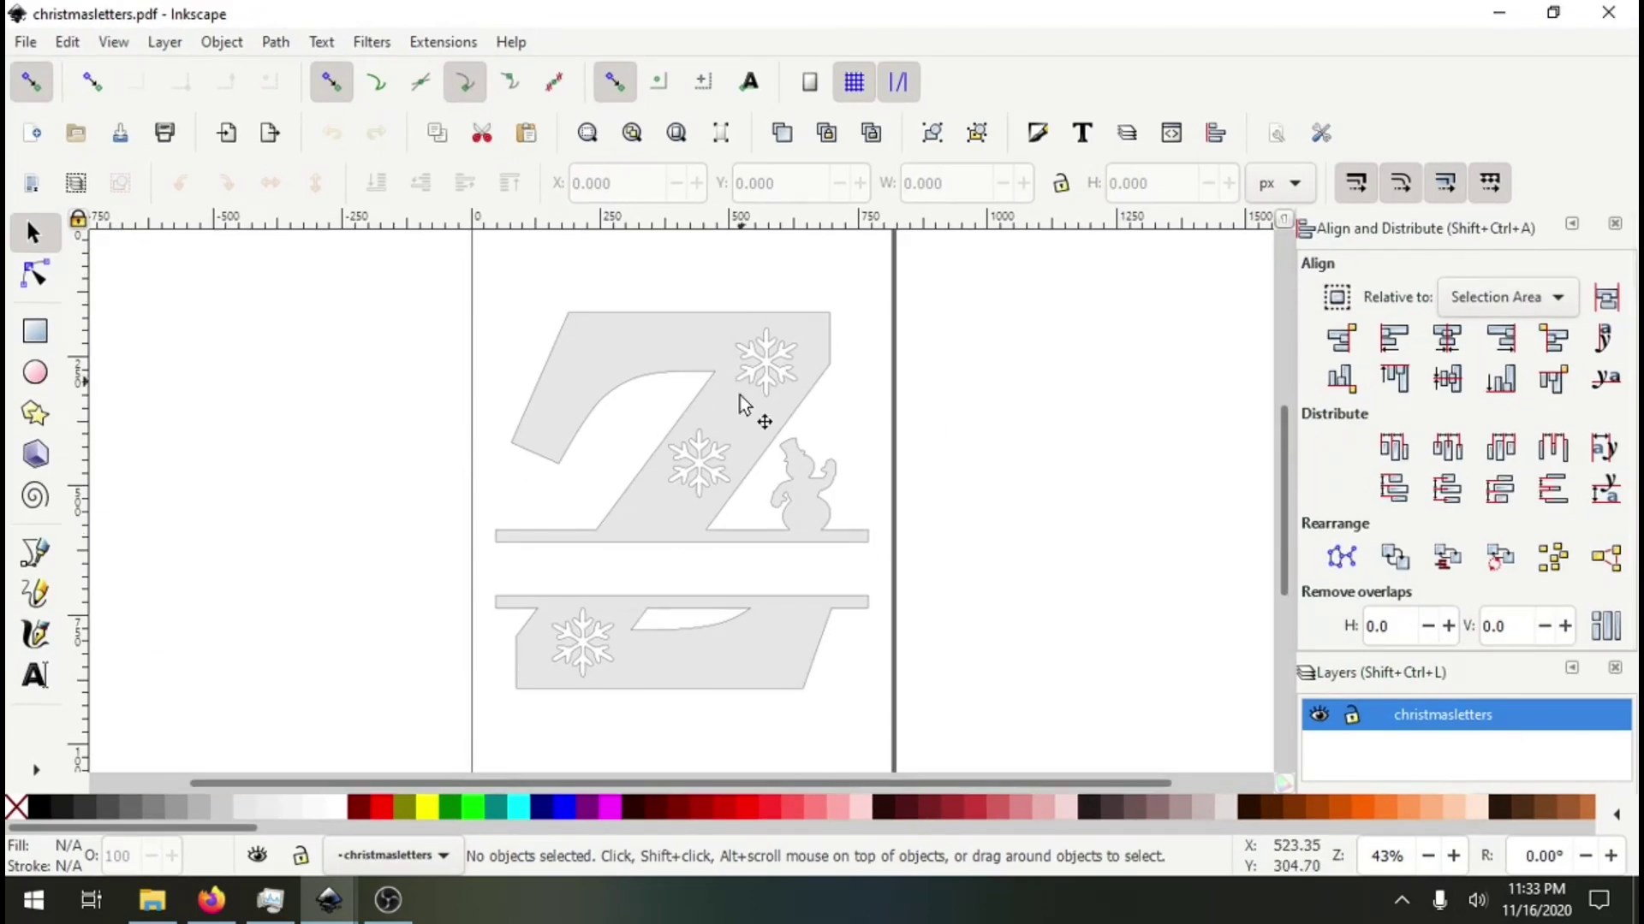
- Select the letter Z pattern, look at the other document with the finished letter T, and return to the Z document
{"action": "left_click", "coordinate": [753, 421]}
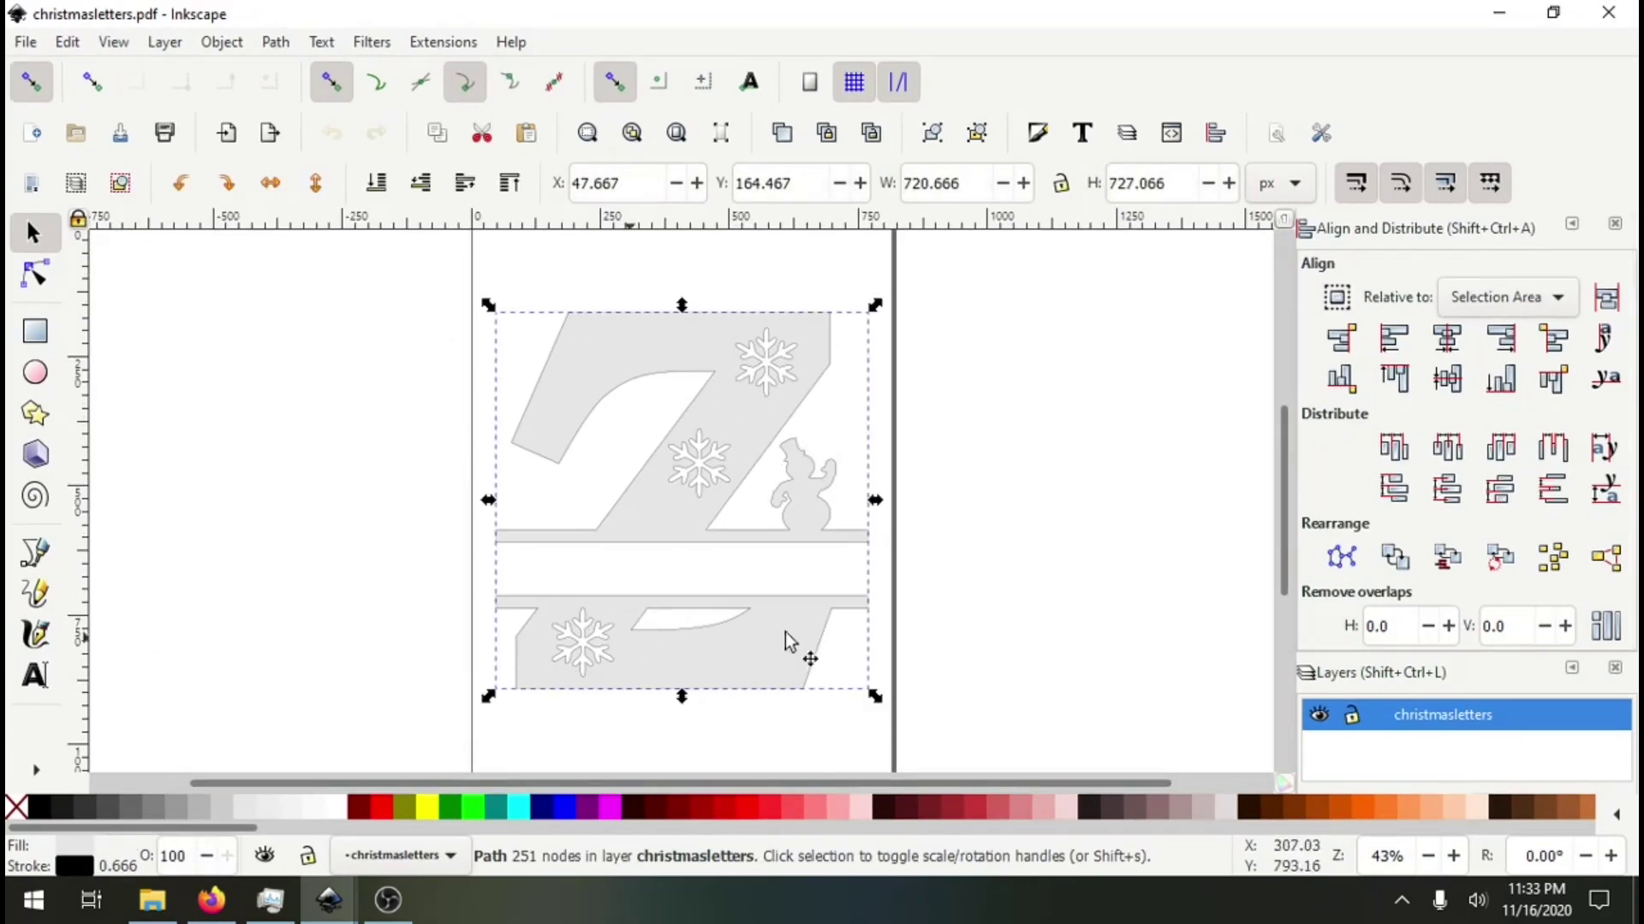
{"action": "left_click", "coordinate": [1498, 13]}
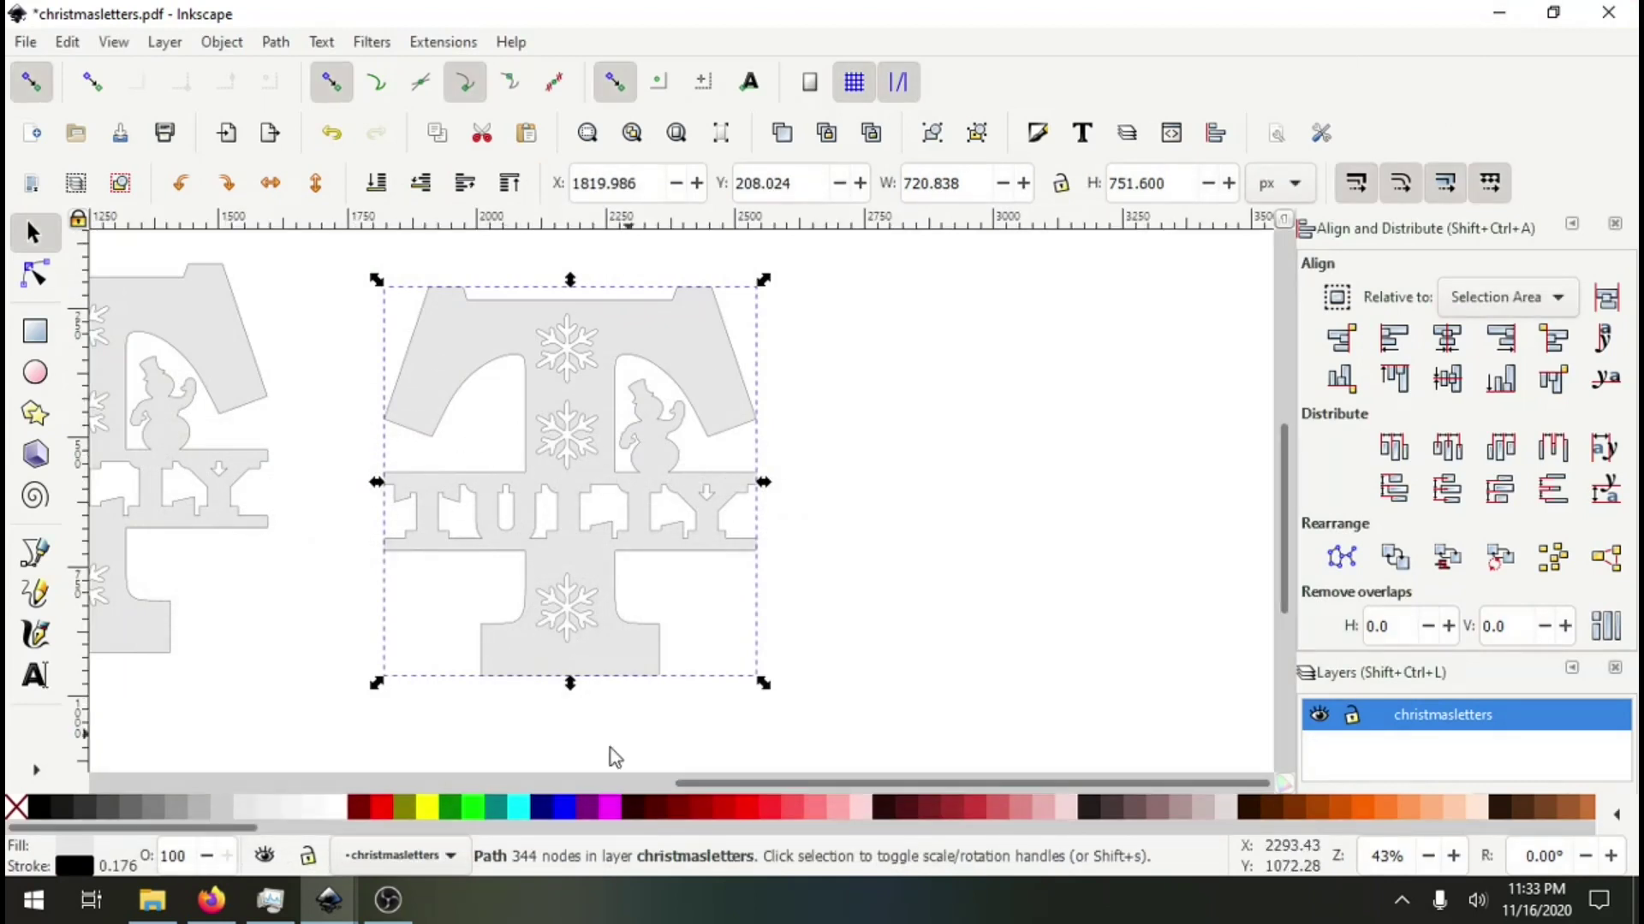
{"action": "mouse_move", "coordinate": [329, 899]}
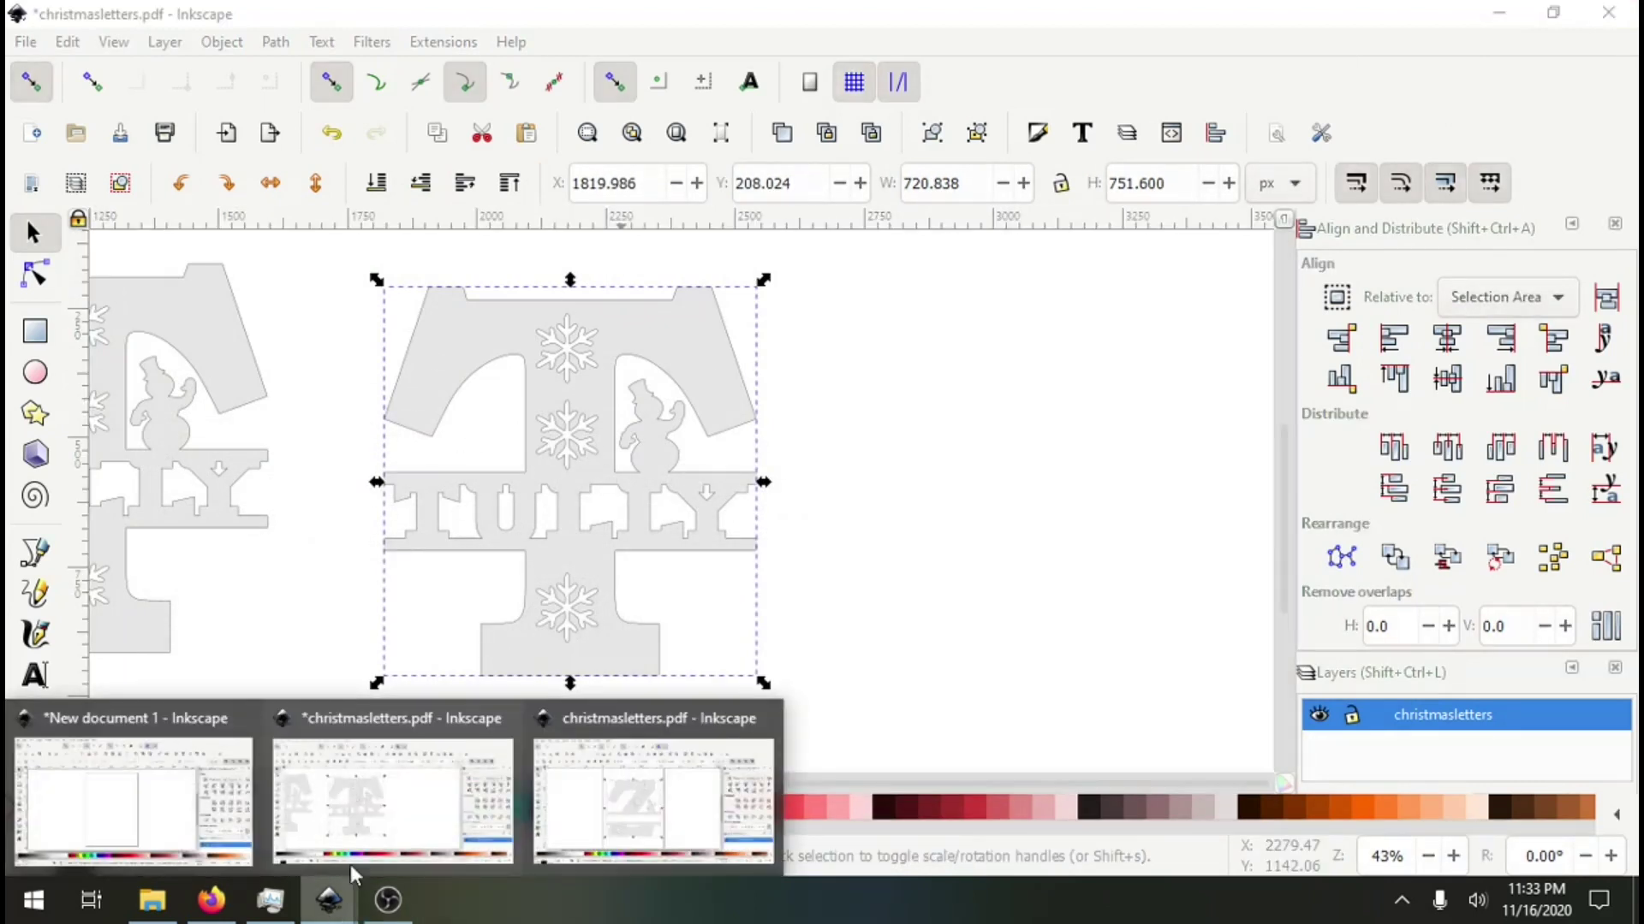
{"action": "left_click", "coordinate": [653, 818]}
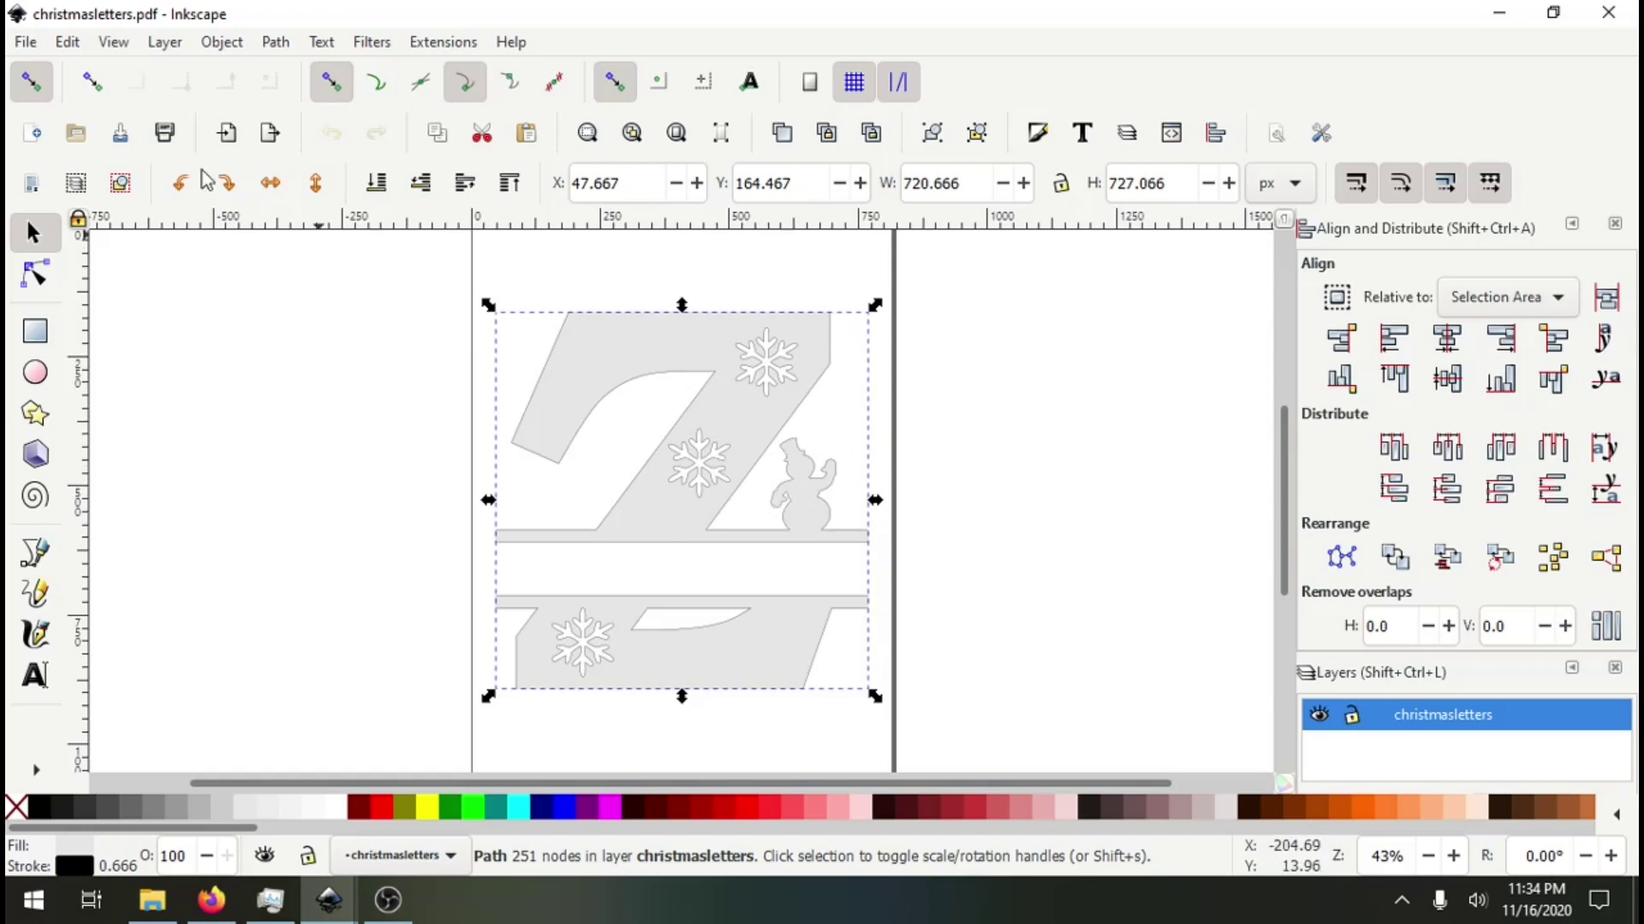
{"action": "left_click", "coordinate": [26, 47]}
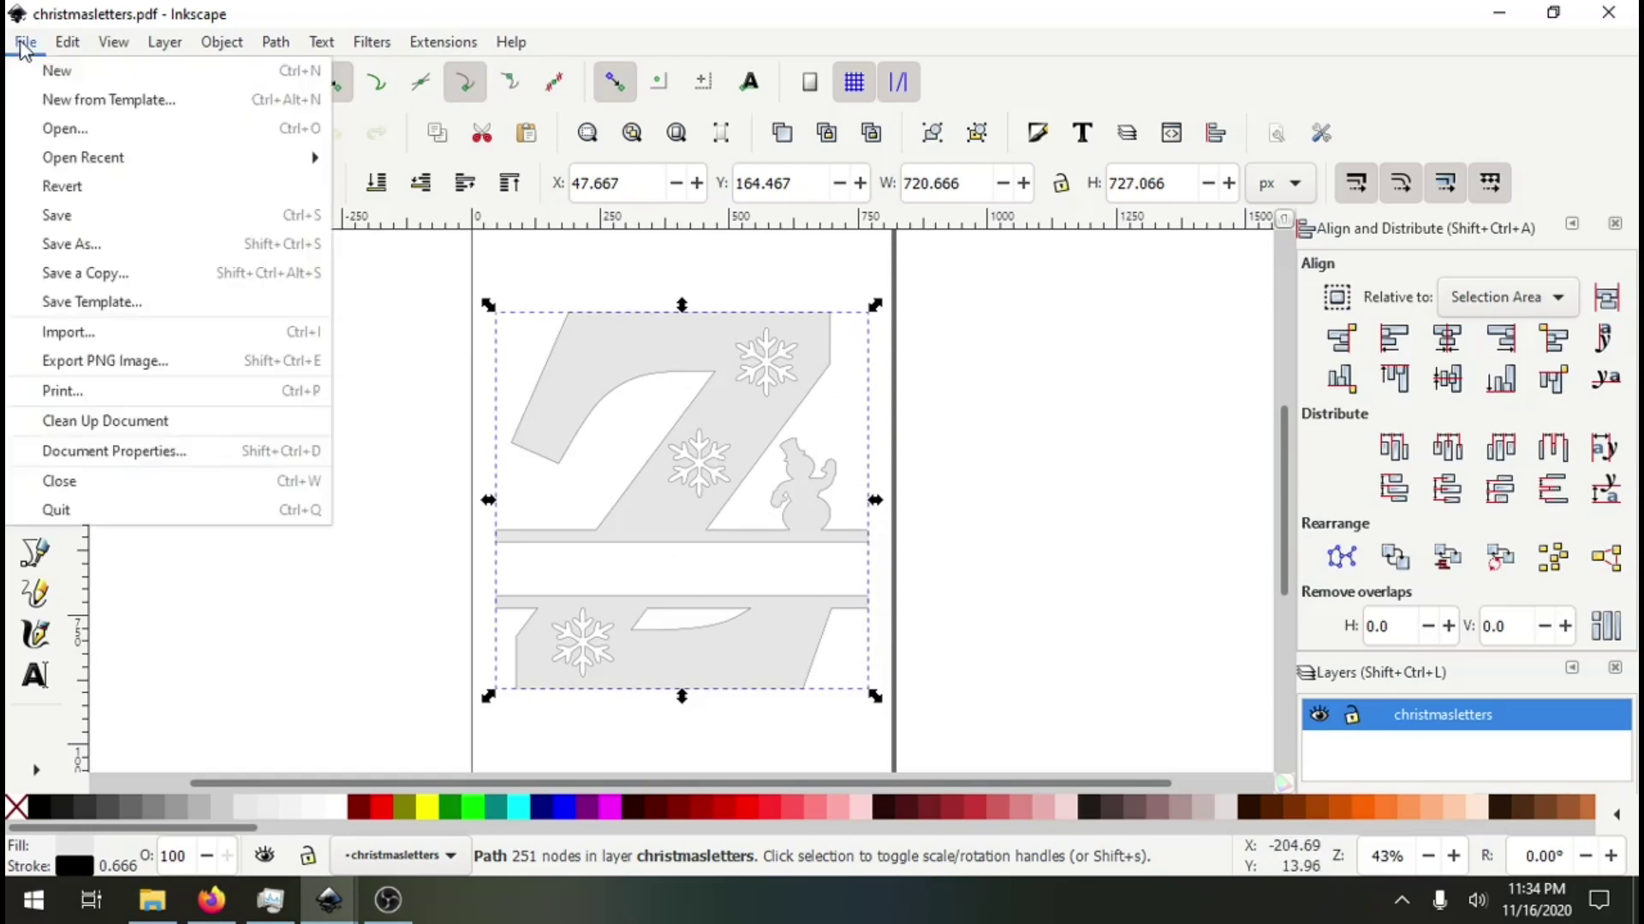
{"action": "left_click", "coordinate": [424, 458]}
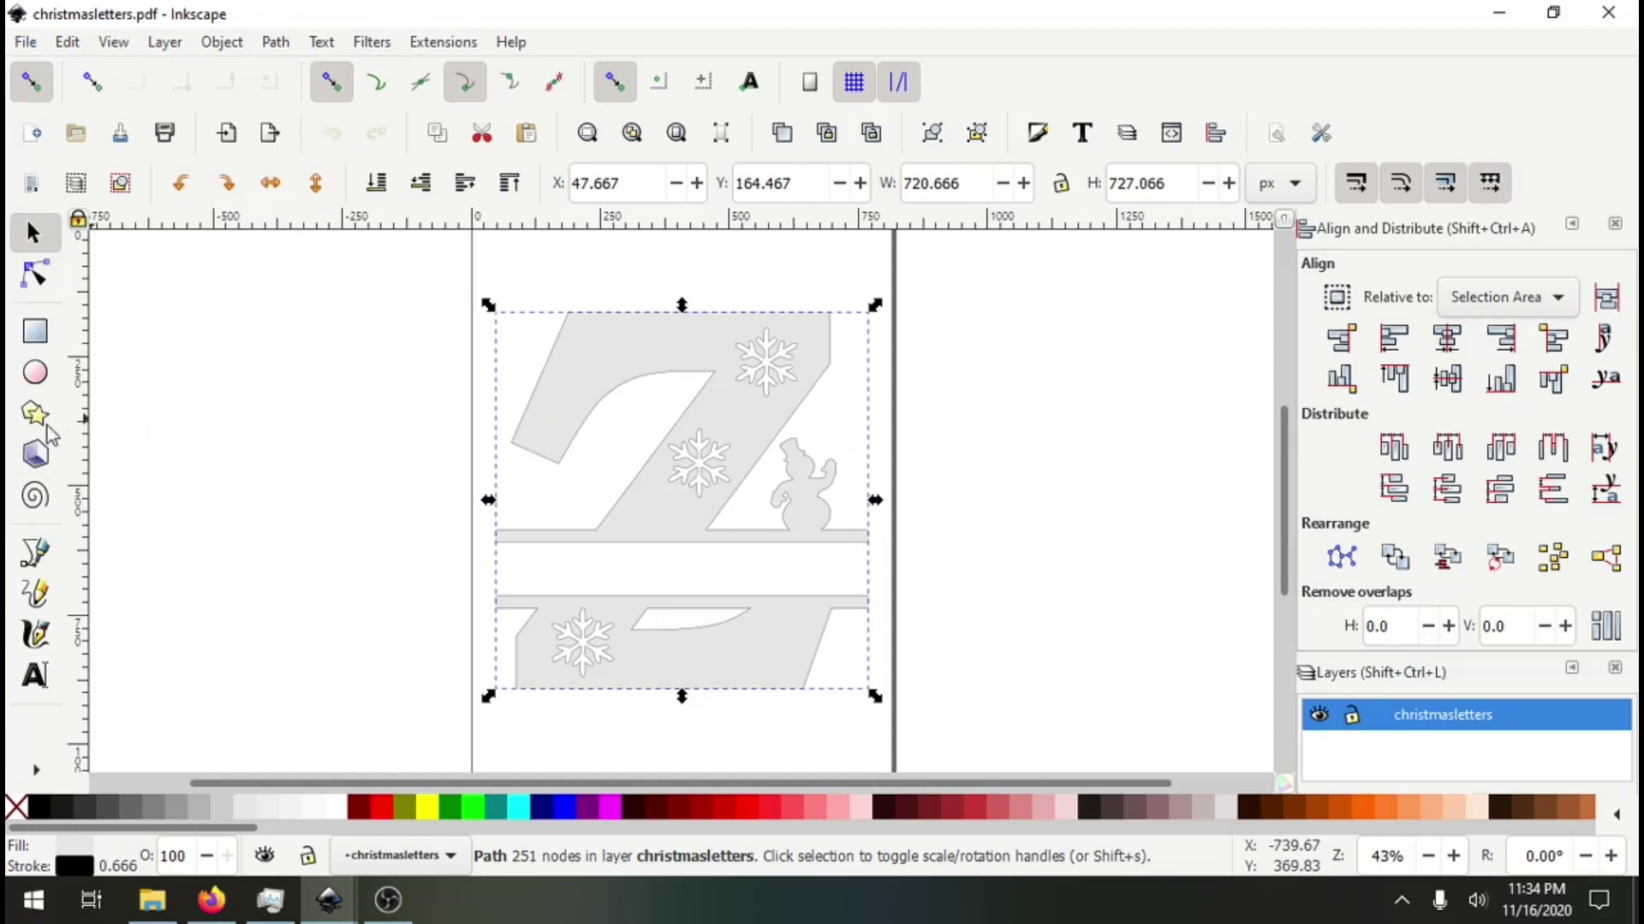
- Draw an ellipse about 95 × 72 px on the upper bar of the letter Z
{"action": "left_click", "coordinate": [35, 372]}
{"action": "left_click_drag", "start_coordinate": [584, 325], "coordinate": [638, 368]}
{"action": "left_click", "coordinate": [35, 233]}
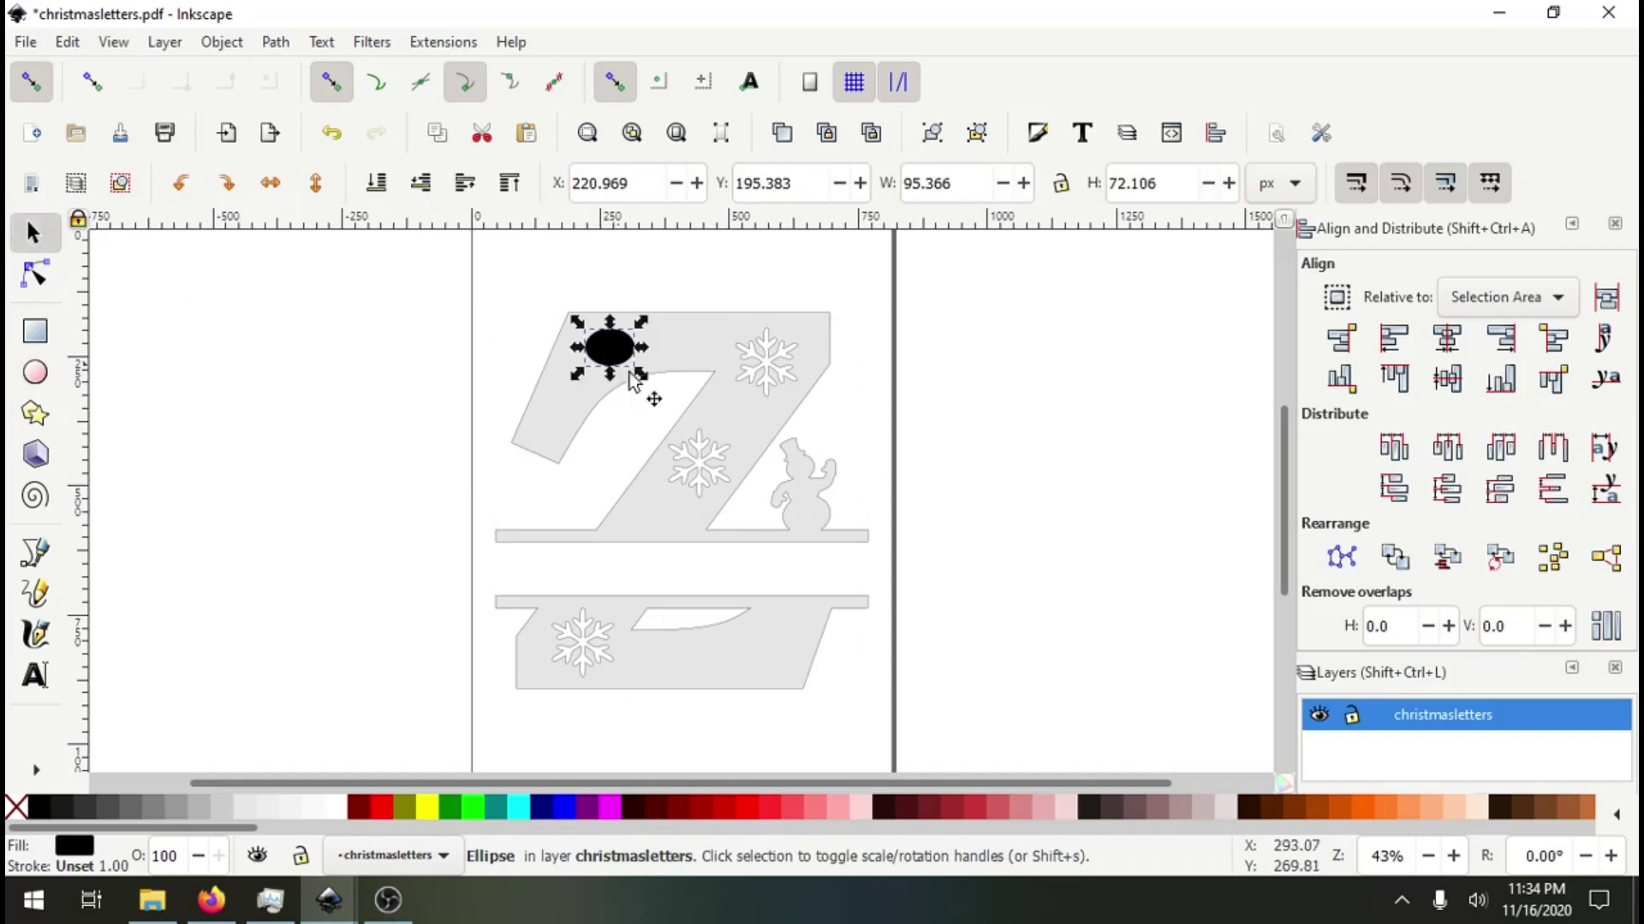
- Cut the ellipse out of the letter Z with Difference and move the letter to about X 64, Y 120 px
{"action": "left_click", "coordinate": [673, 354], "text": "shift"}
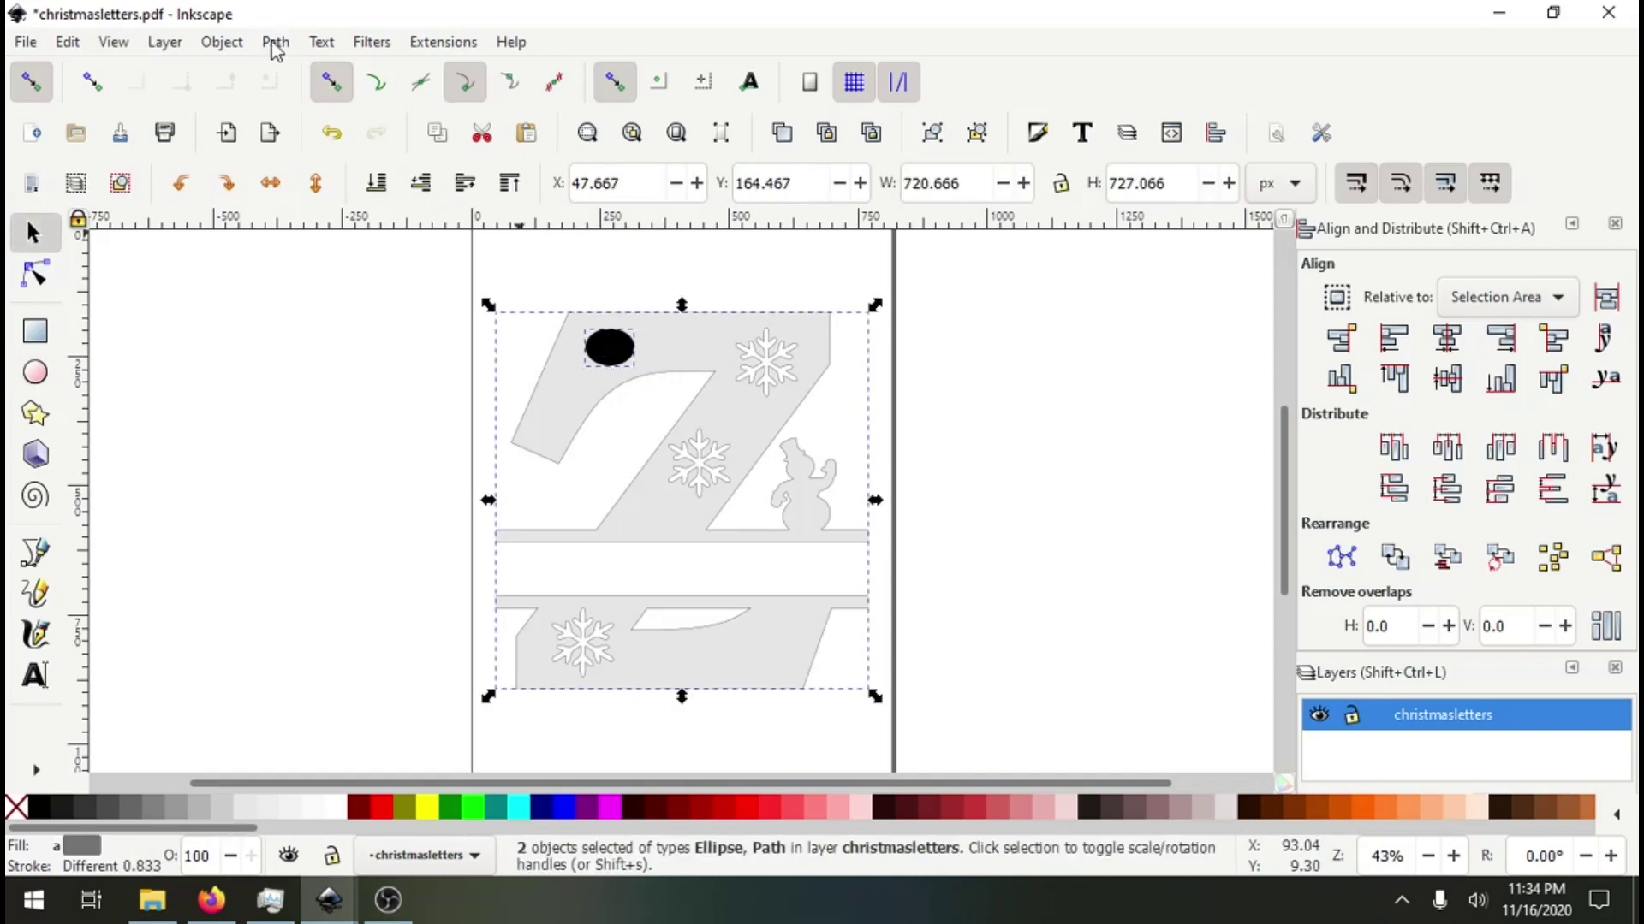
{"action": "left_click", "coordinate": [274, 42]}
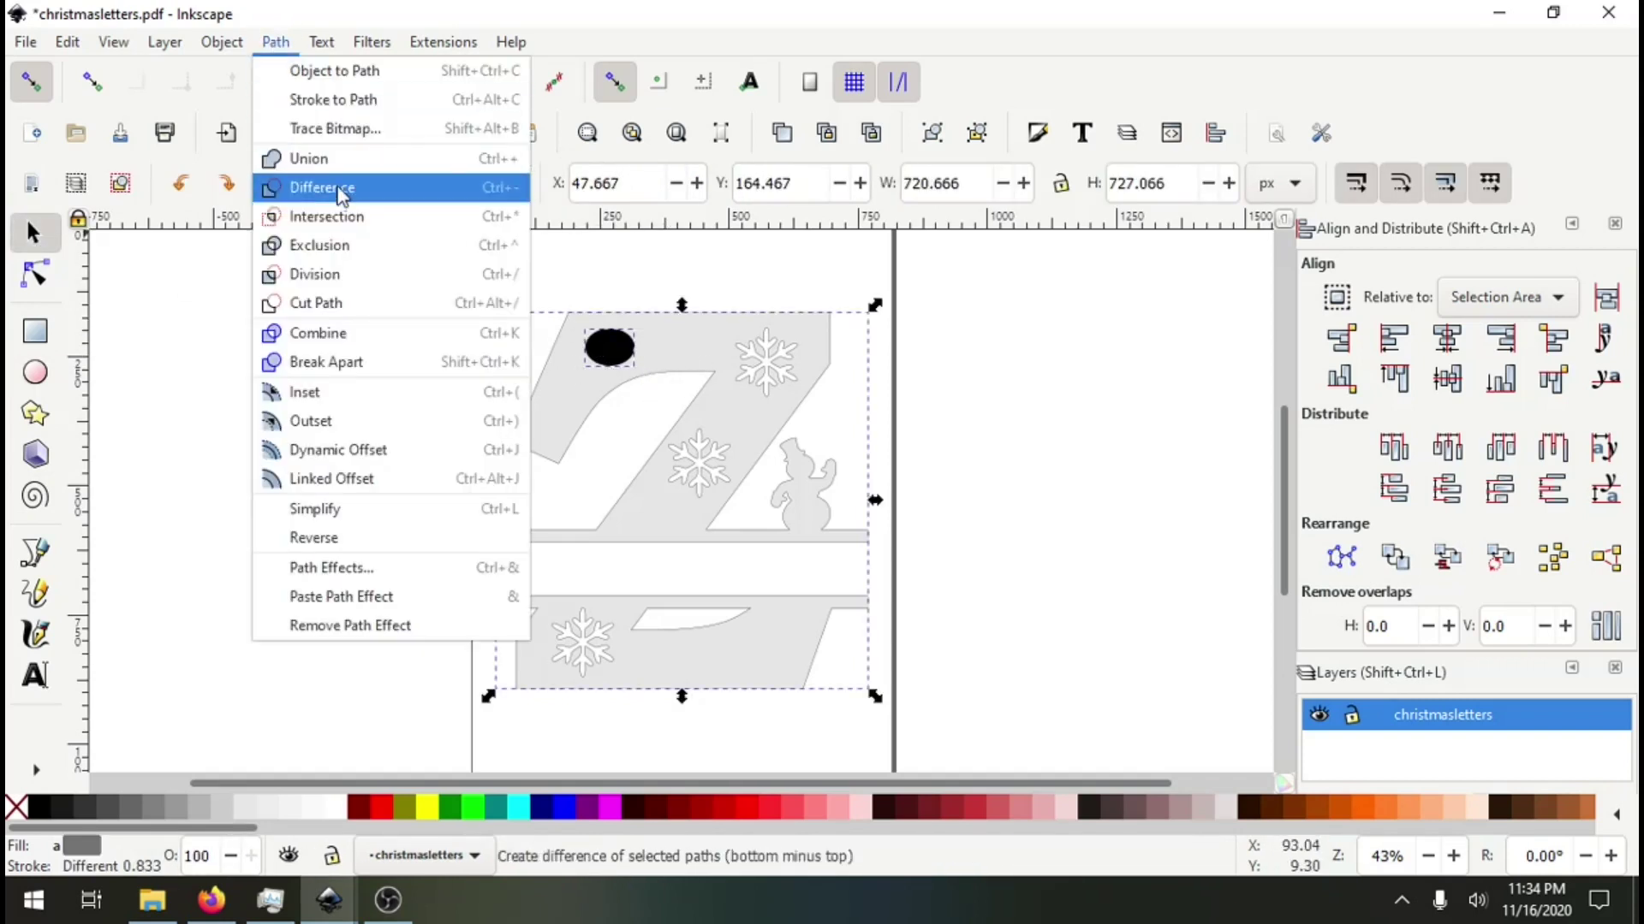
{"action": "left_click", "coordinate": [392, 186]}
{"action": "left_click_drag", "start_coordinate": [645, 365], "coordinate": [674, 334]}
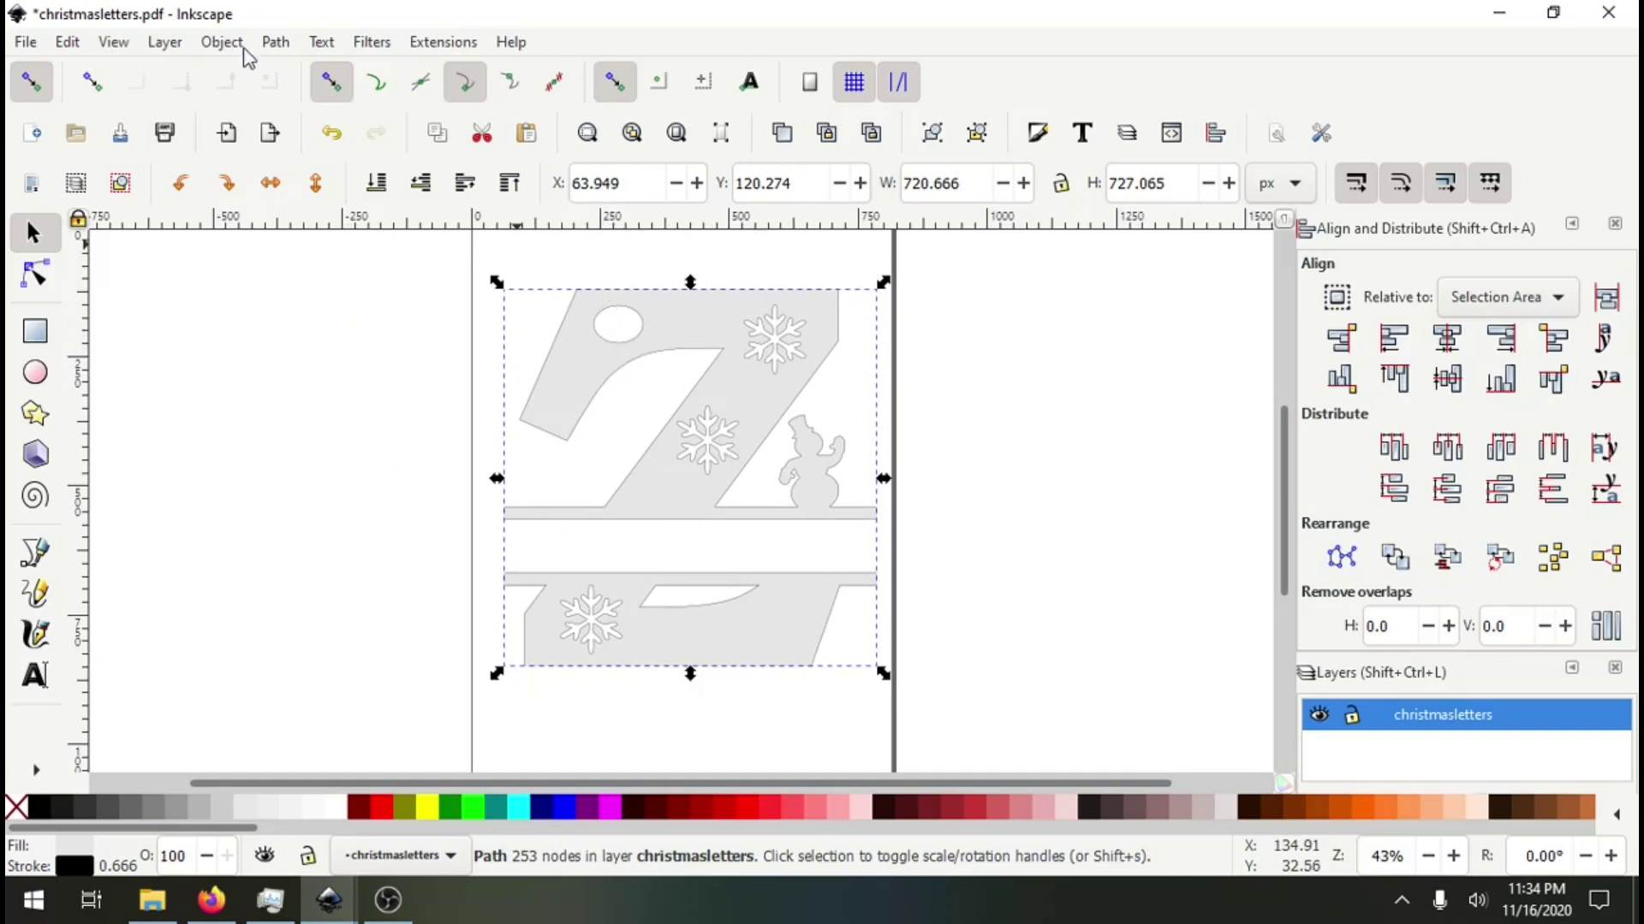
{"action": "left_click", "coordinate": [276, 43]}
{"action": "left_click", "coordinate": [297, 14]}
{"action": "left_click", "coordinate": [720, 376]}
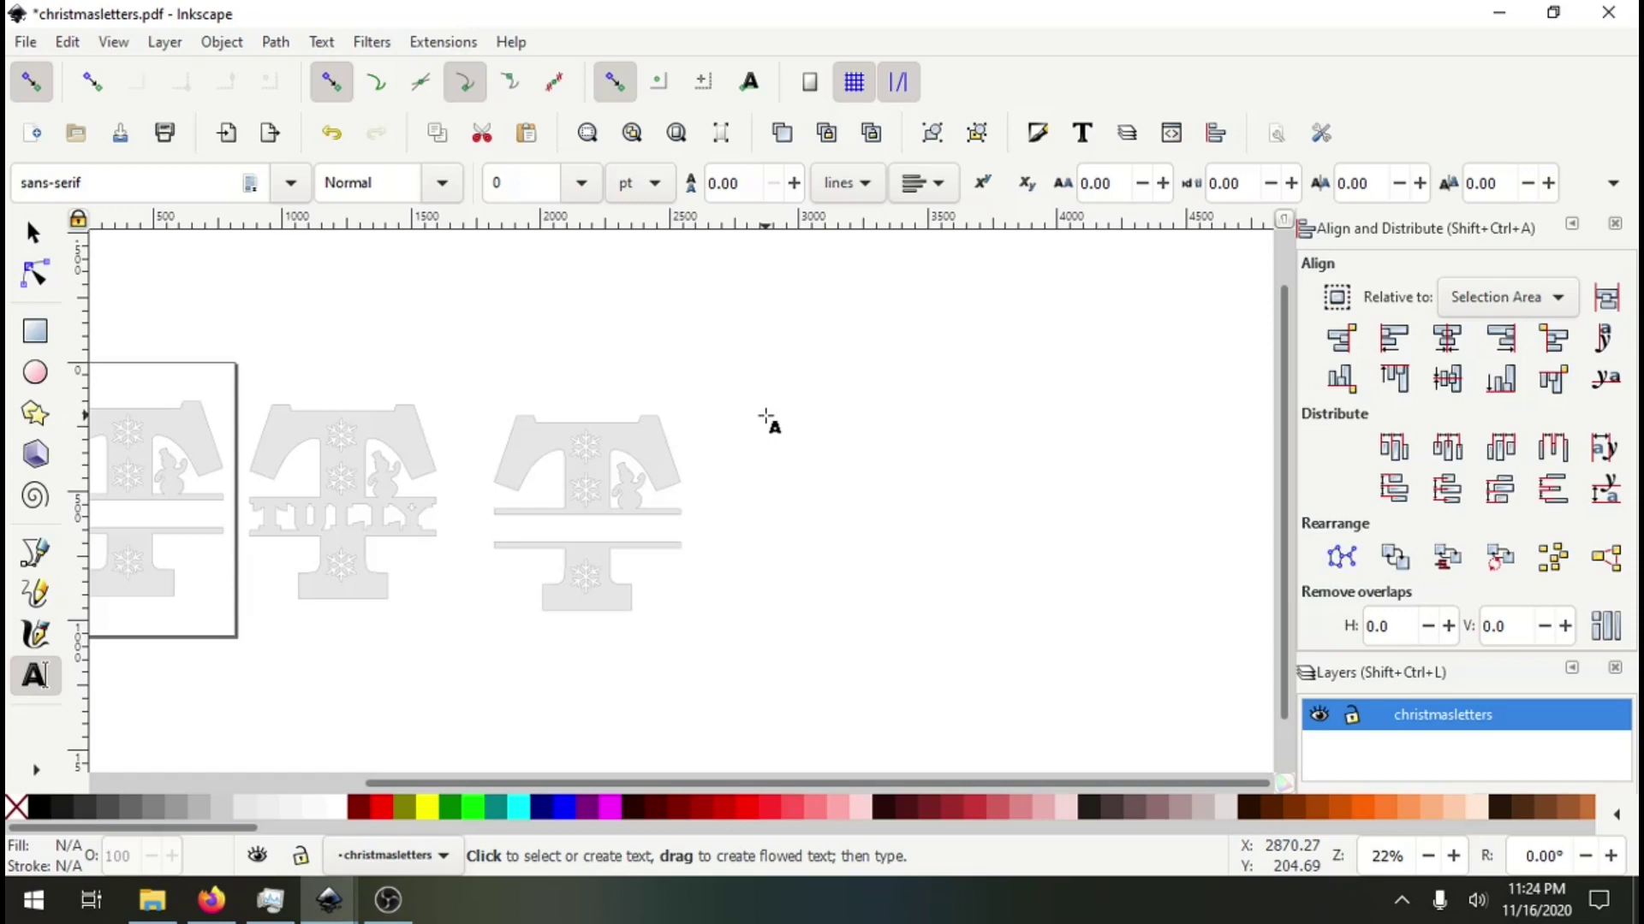
- Add the family name in capitals as text beside the blank letter T and choose the 19th Century Renegade font
{"action": "left_click", "coordinate": [744, 471]}
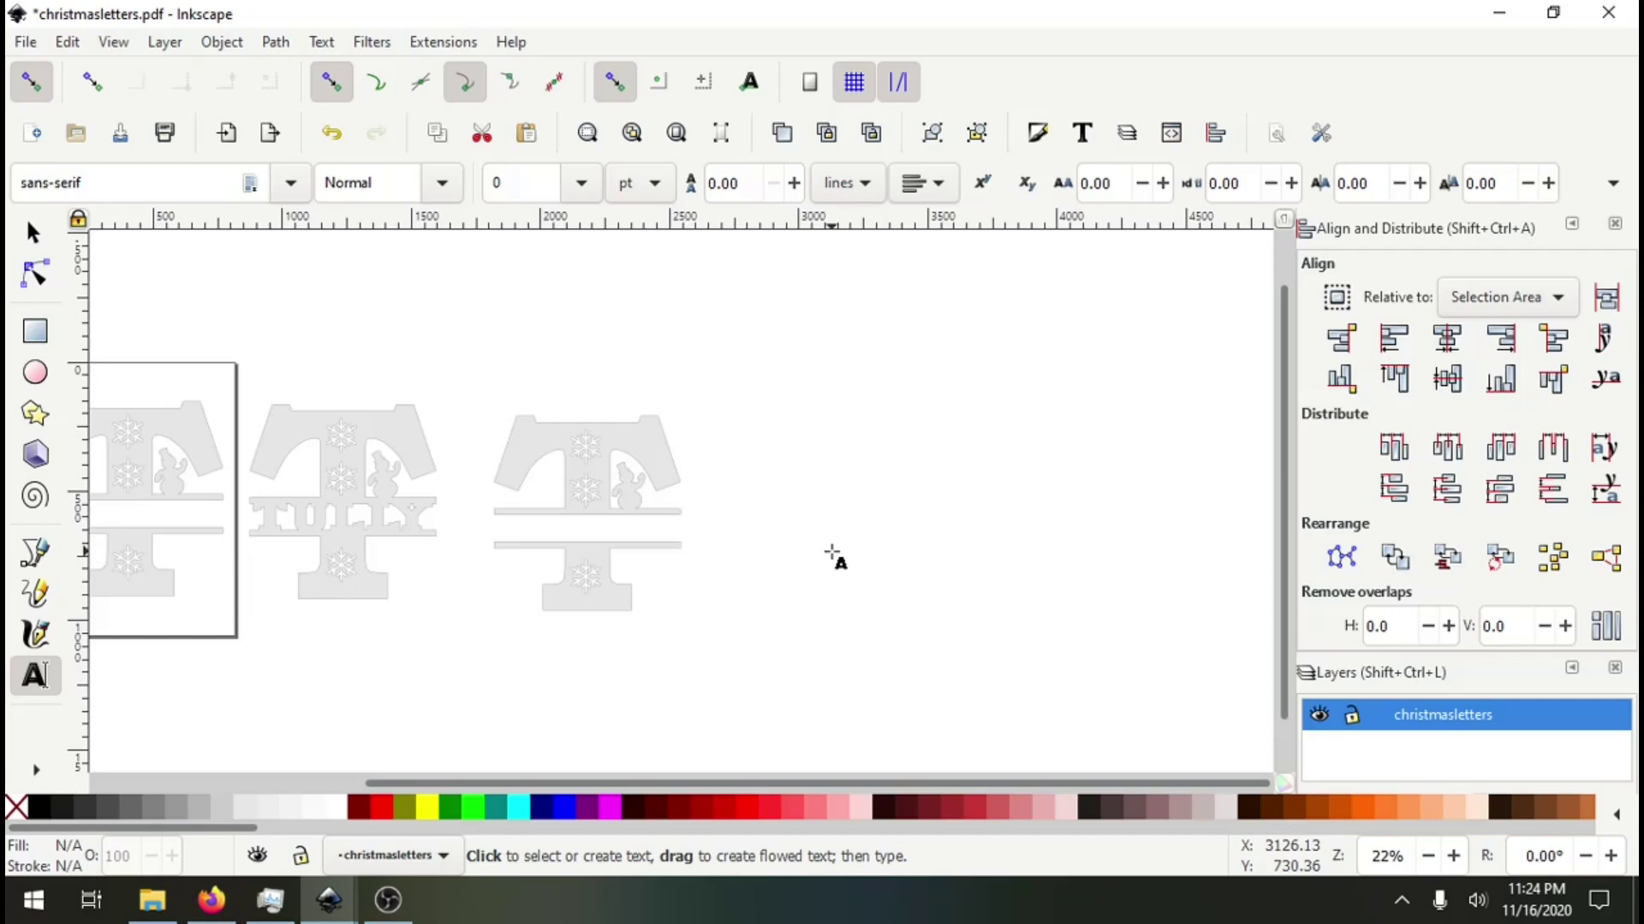
{"action": "type", "text": "T"}
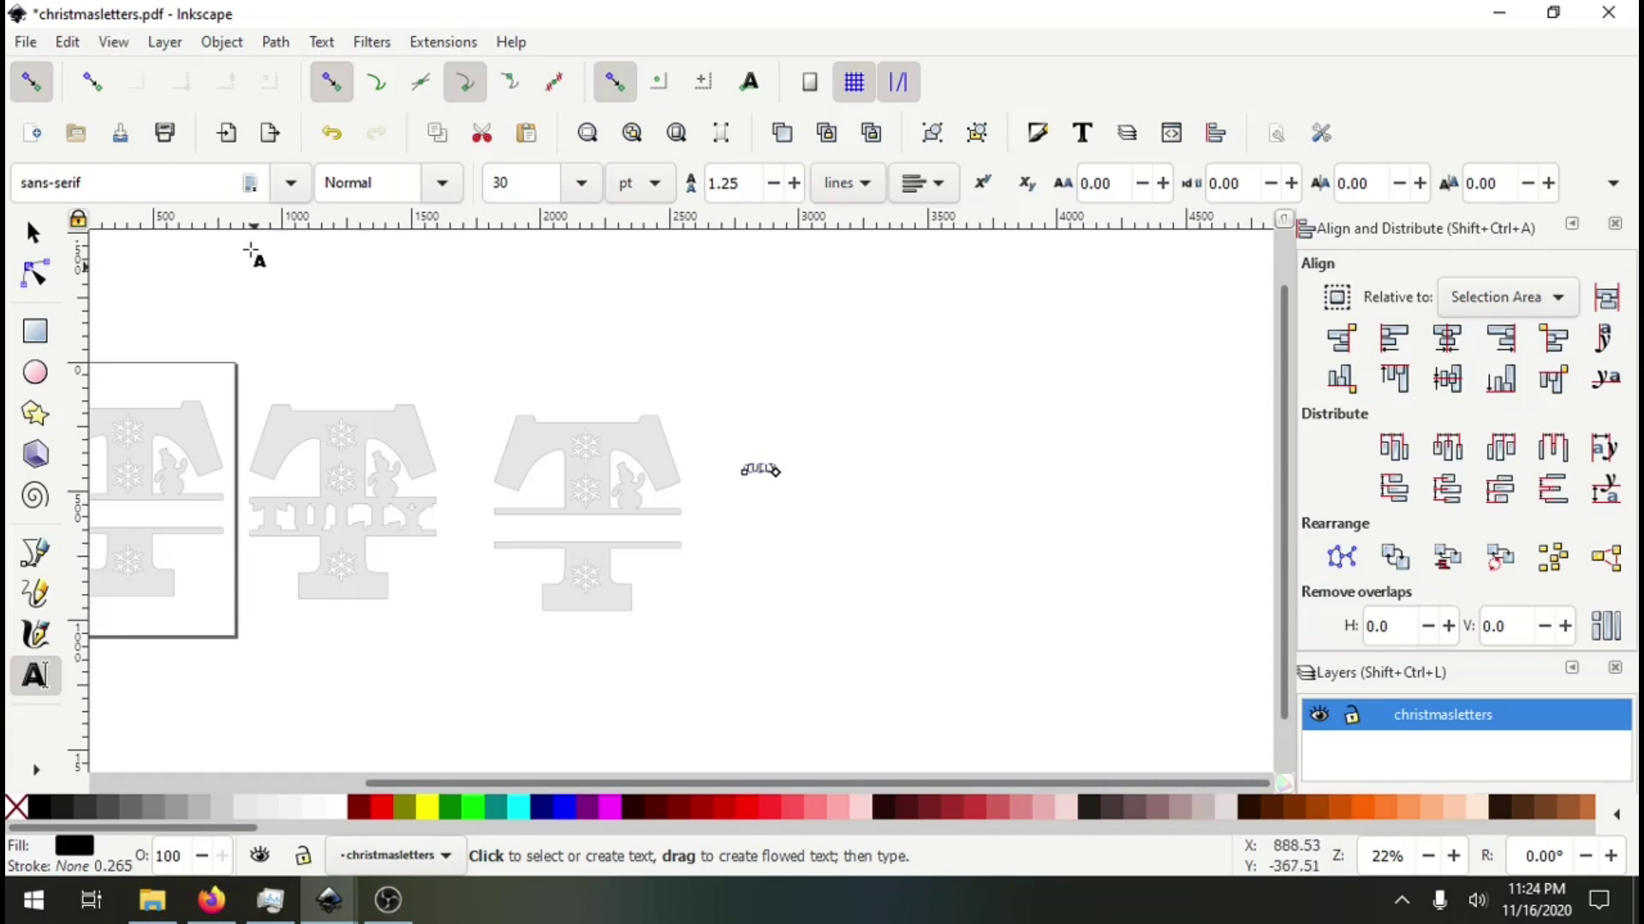
{"action": "left_click", "coordinate": [290, 184]}
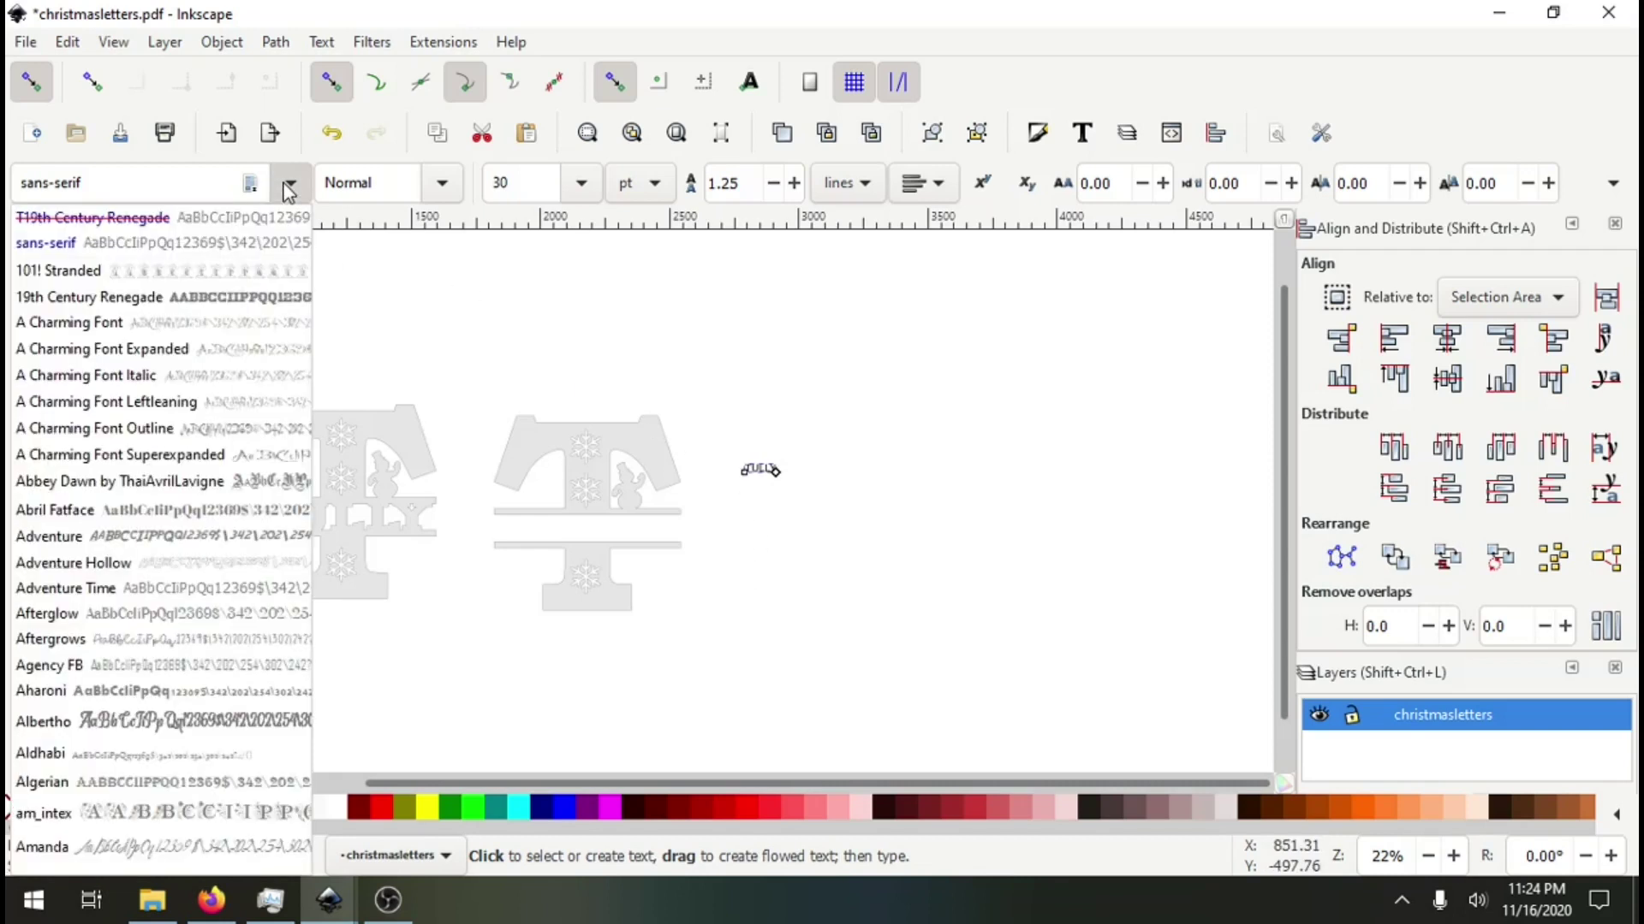
{"action": "left_click", "coordinate": [163, 298]}
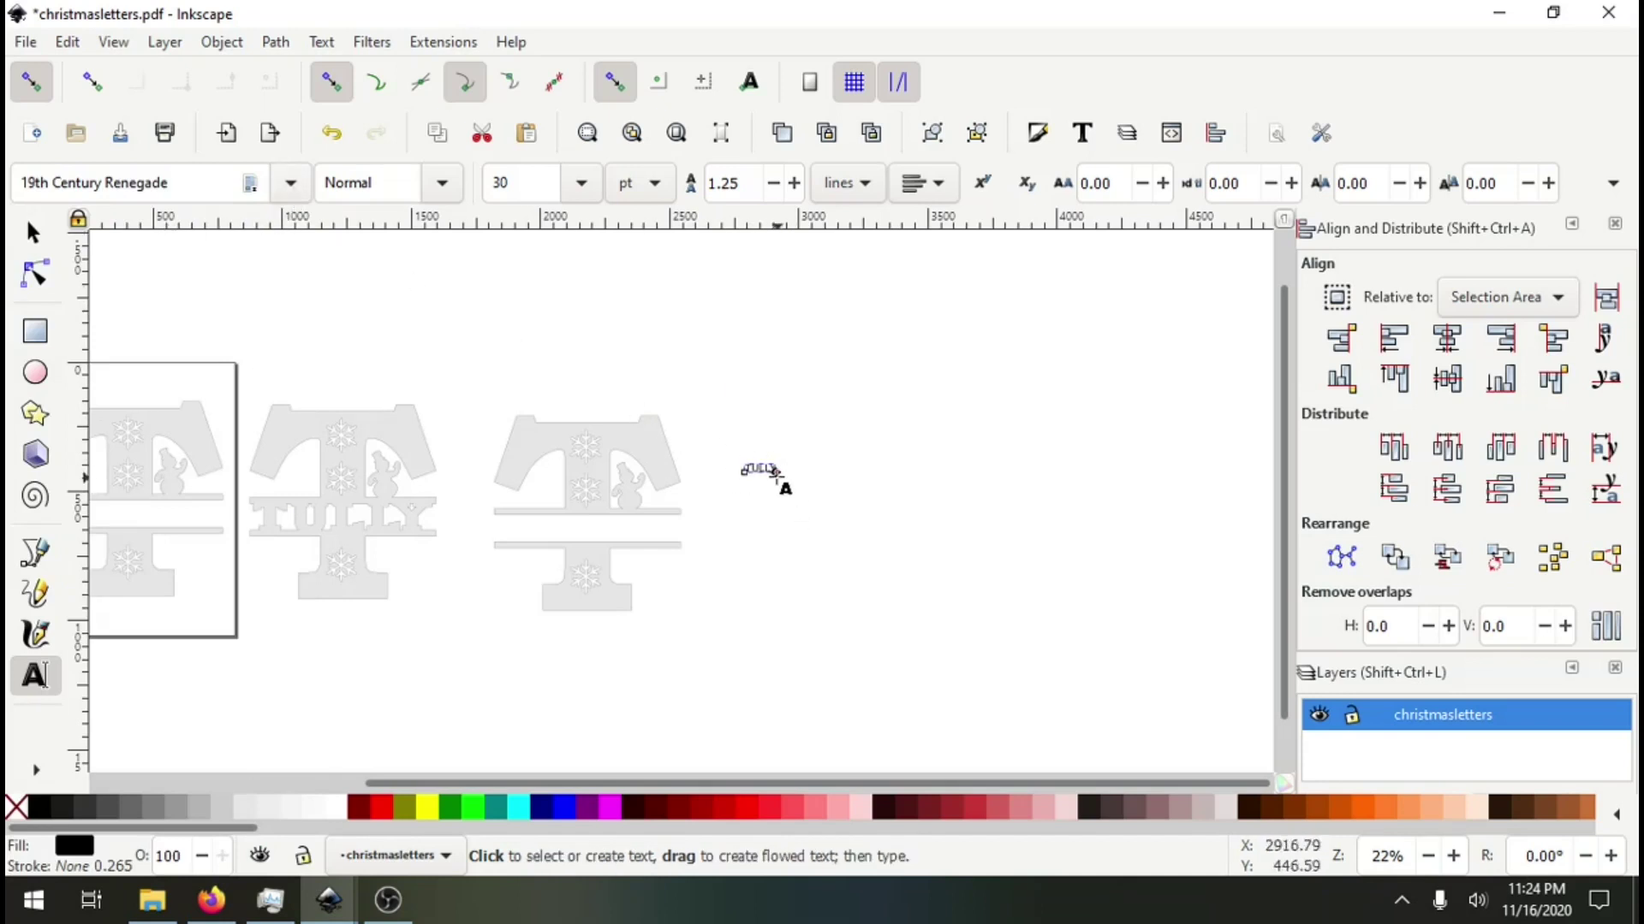
- Enlarge the name text to about 971 × 241 px
{"action": "left_click", "coordinate": [34, 233]}
{"action": "left_click_drag", "start_coordinate": [784, 481], "coordinate": [1009, 653]}
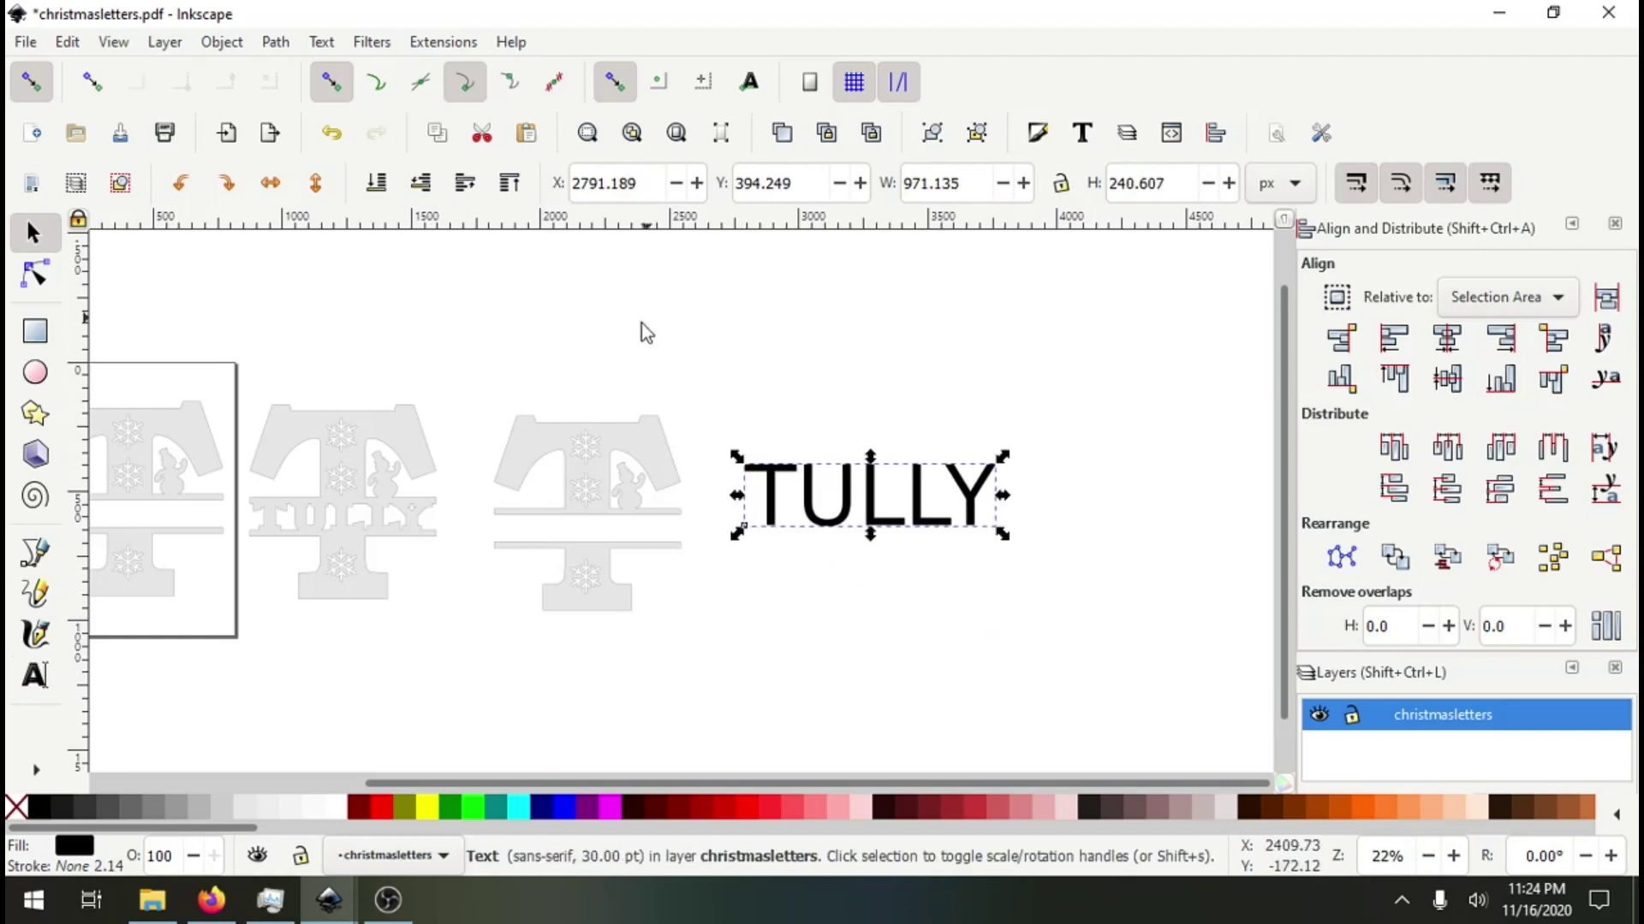
{"action": "left_click", "coordinate": [984, 506]}
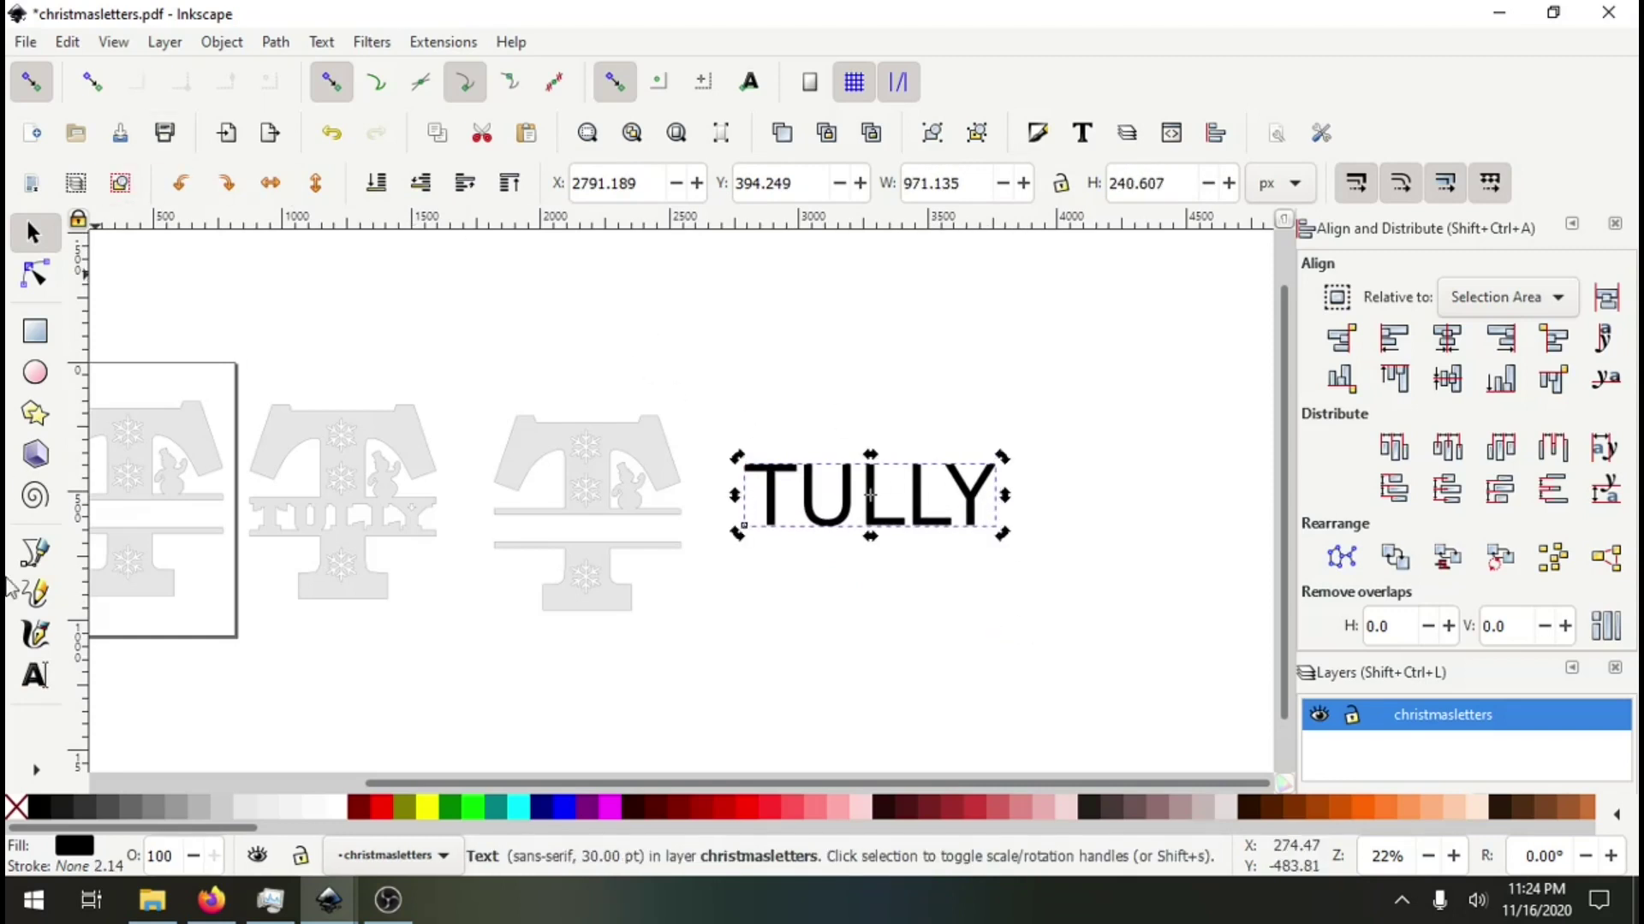
- Select all letters of the name and change their font to 19th Century Renegade
{"action": "left_click", "coordinate": [35, 674]}
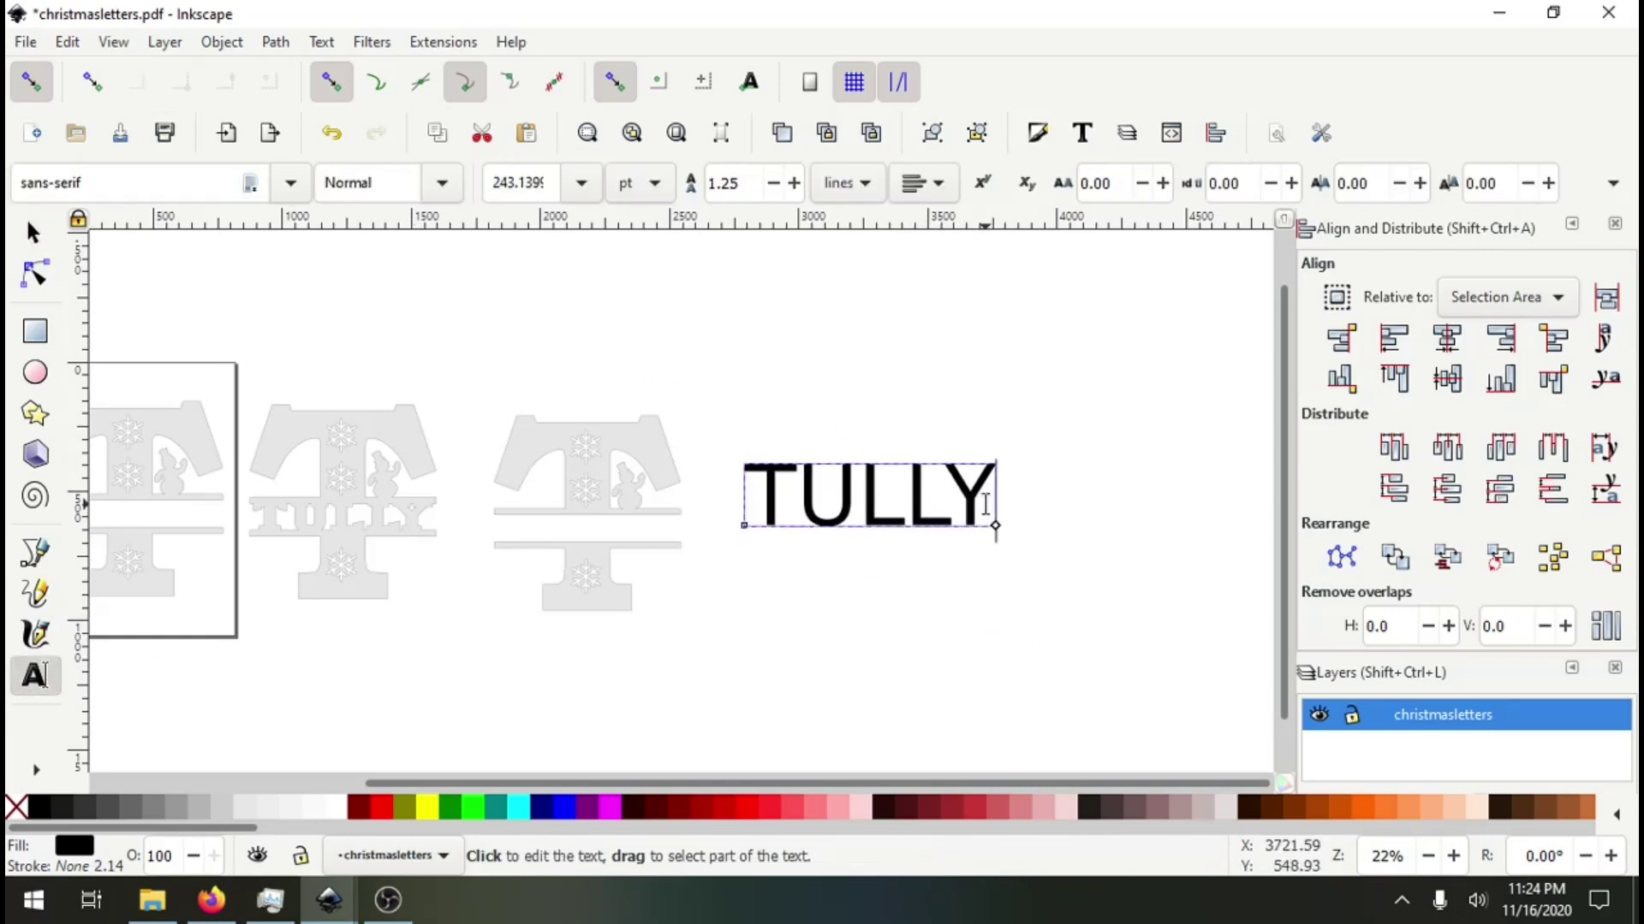
{"action": "left_click_drag", "start_coordinate": [991, 522], "coordinate": [724, 496]}
{"action": "left_click", "coordinate": [194, 184]}
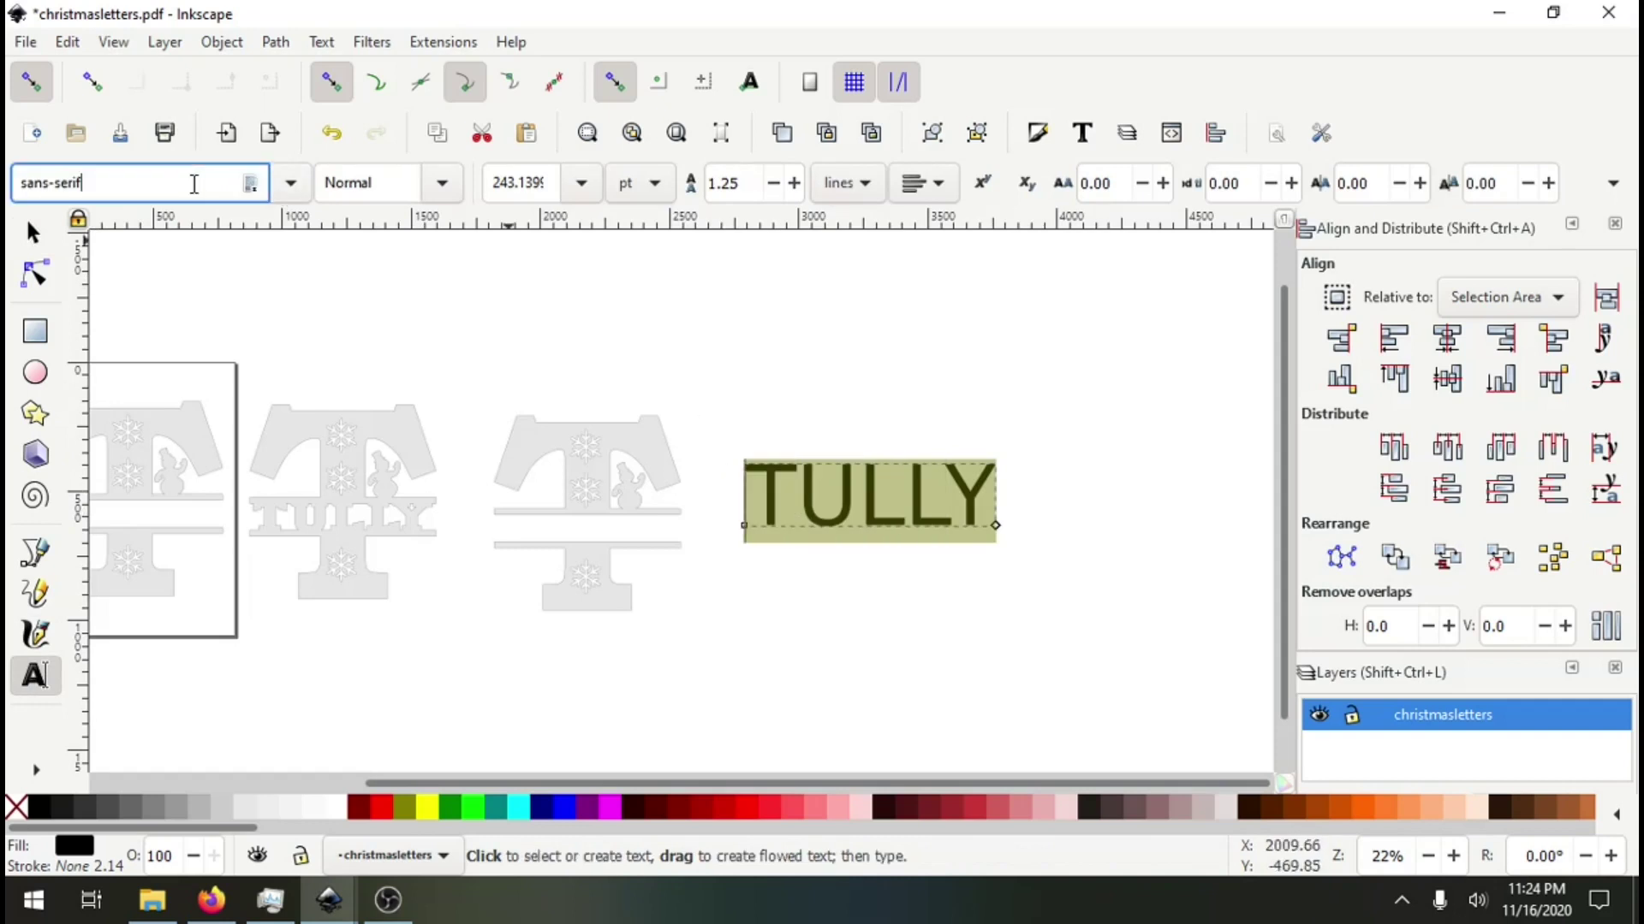
{"action": "scroll", "coordinate": [178, 183], "scroll_direction": "down", "scroll_amount": 1}
{"action": "scroll", "coordinate": [177, 182], "scroll_direction": "up", "scroll_amount": 1}
{"action": "scroll", "coordinate": [177, 182], "scroll_direction": "down", "scroll_amount": 2}
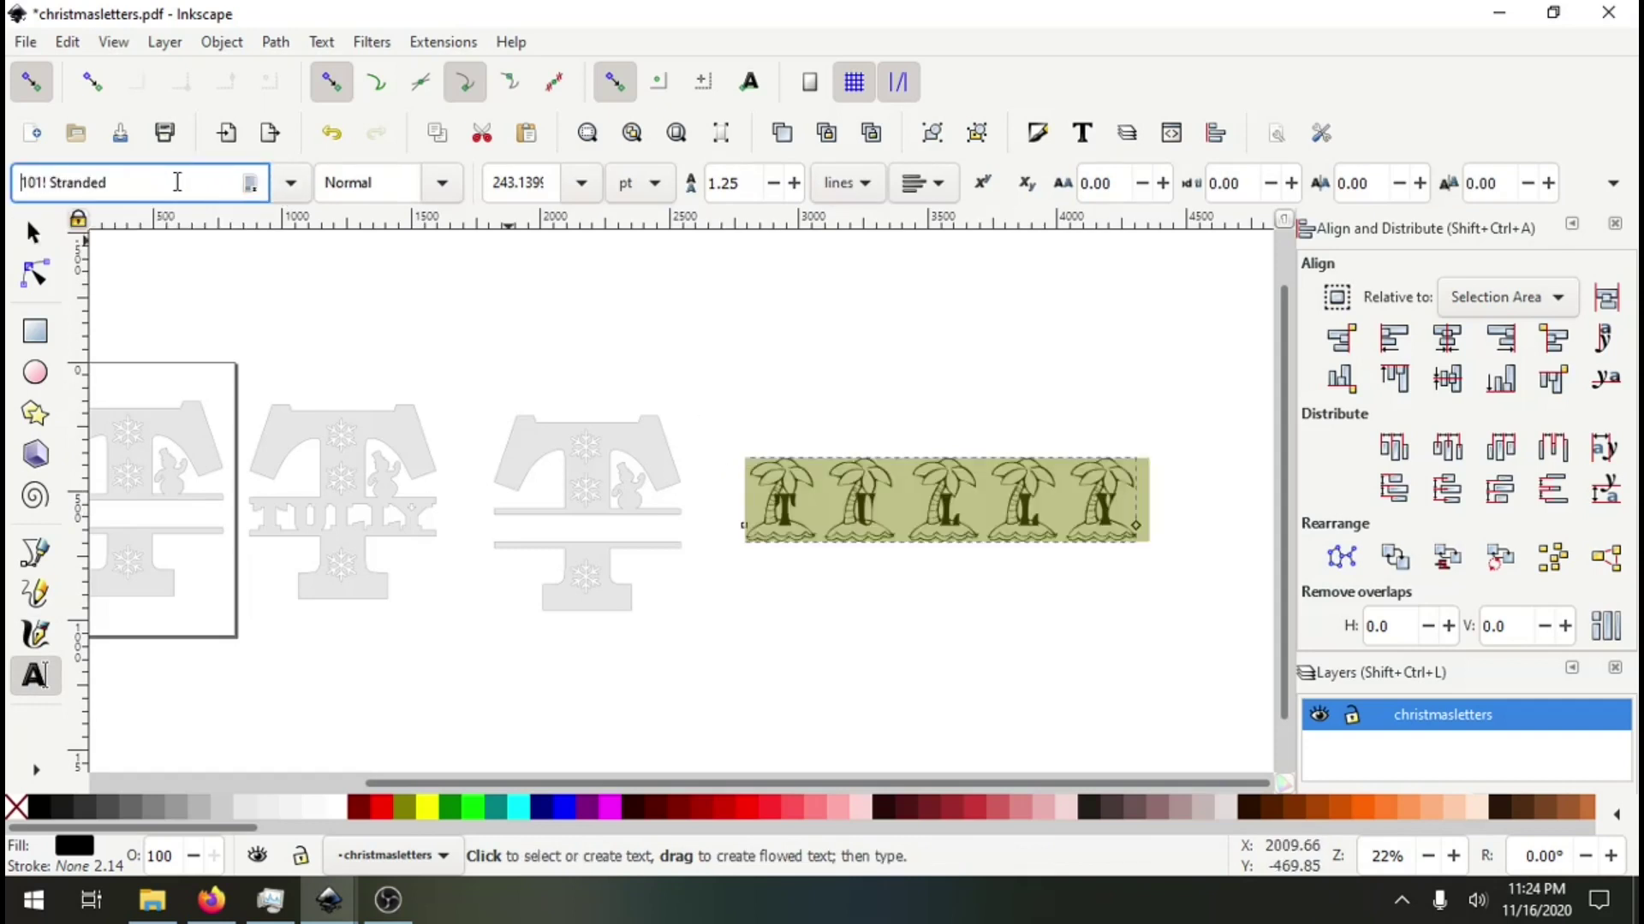
{"action": "left_click", "coordinate": [291, 182]}
{"action": "left_click", "coordinate": [128, 304]}
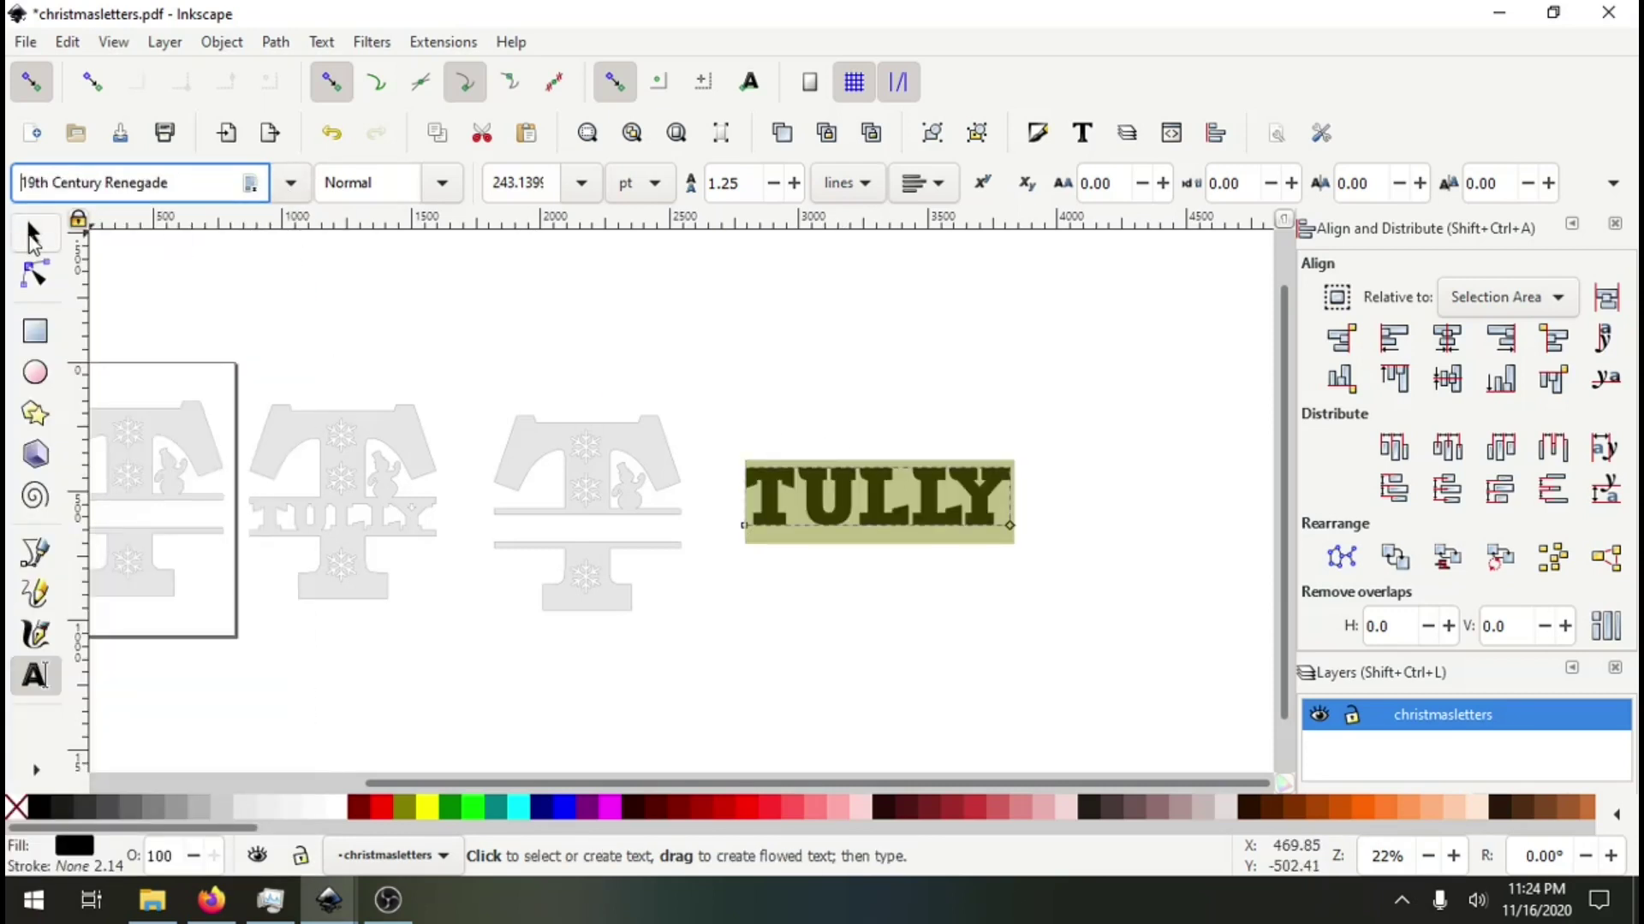
- Scale the name down to about 747 × 161 px and place it over the gap in the blank letter T
{"action": "left_click", "coordinate": [32, 233]}
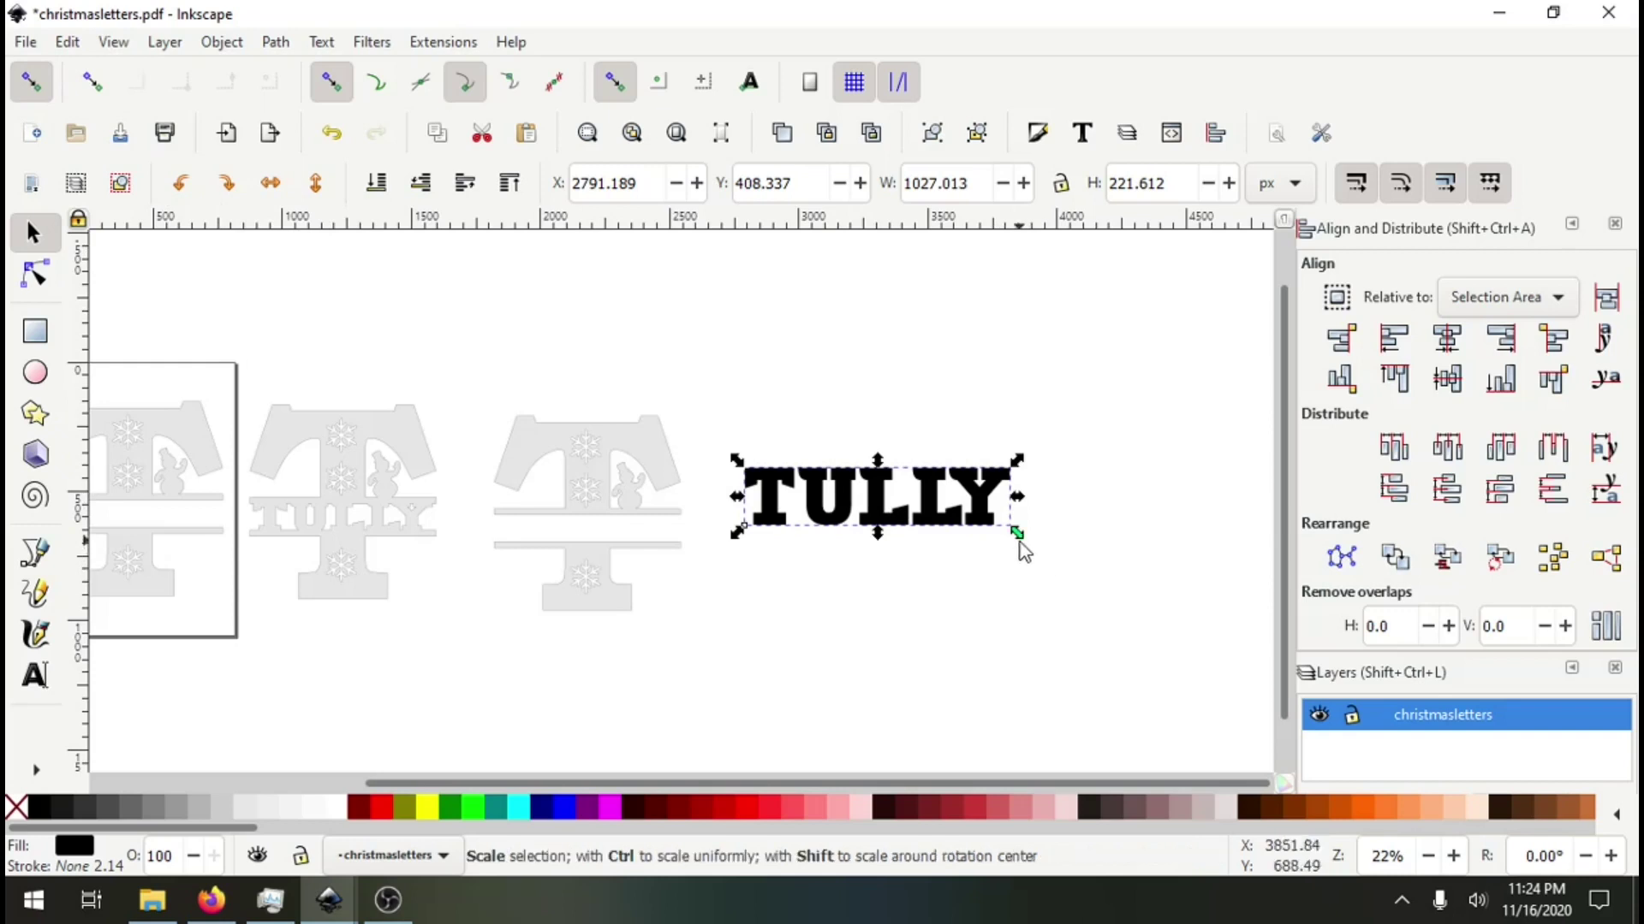
{"action": "left_click_drag", "start_coordinate": [1019, 541], "coordinate": [972, 530]}
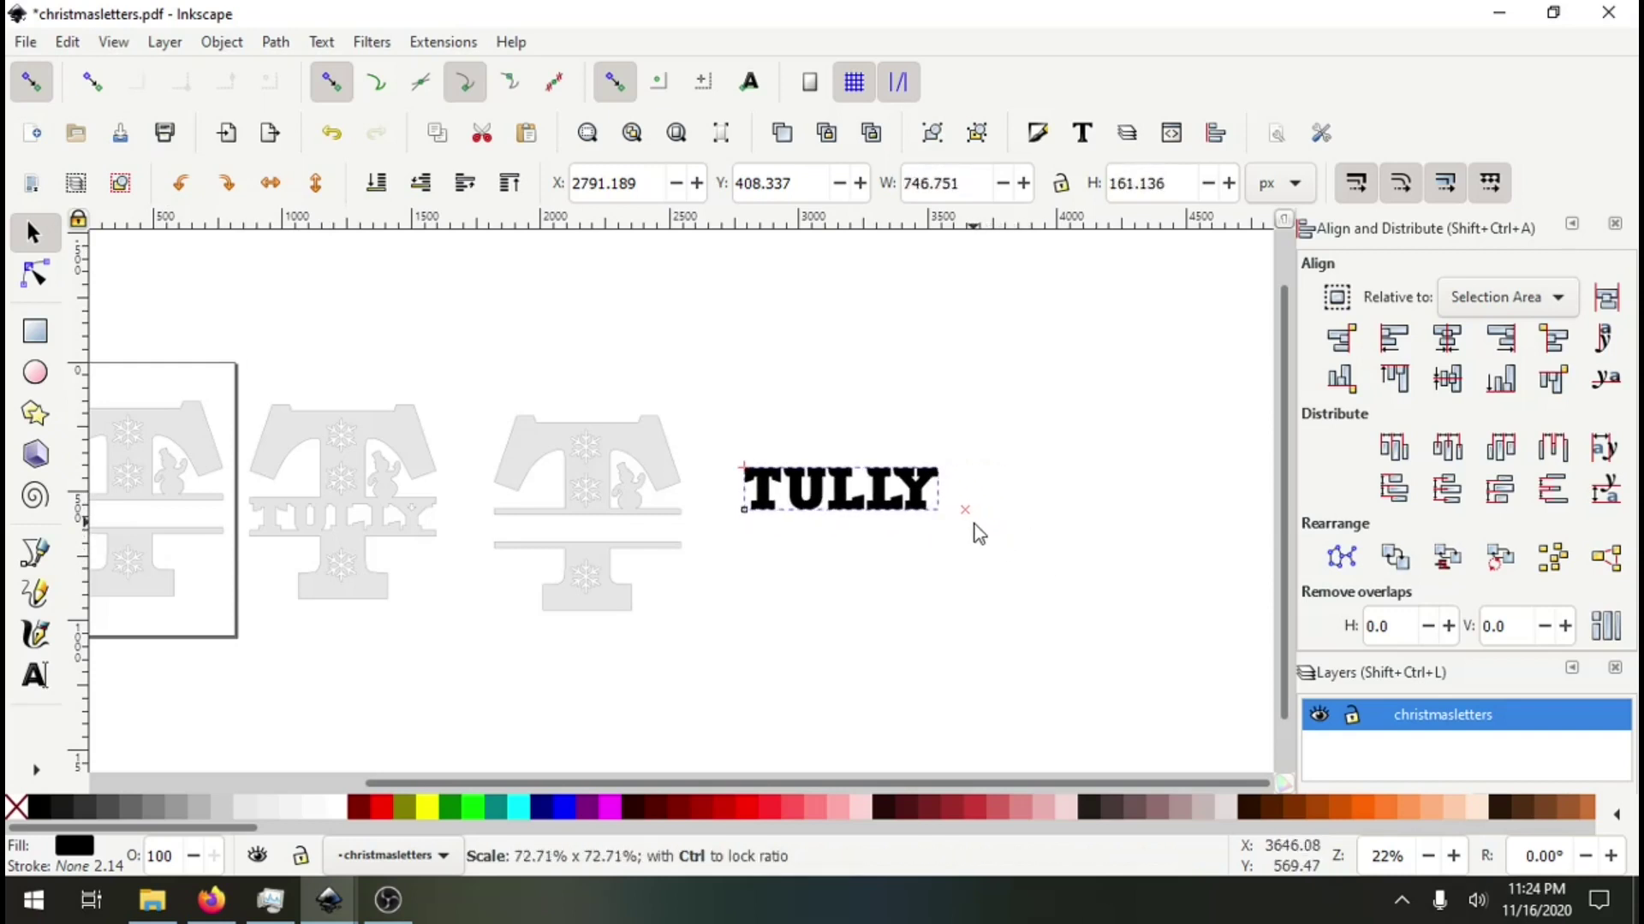
{"action": "left_click_drag", "start_coordinate": [882, 493], "coordinate": [630, 542]}
{"action": "scroll", "coordinate": [685, 599], "scroll_direction": "up", "scroll_amount": 2}
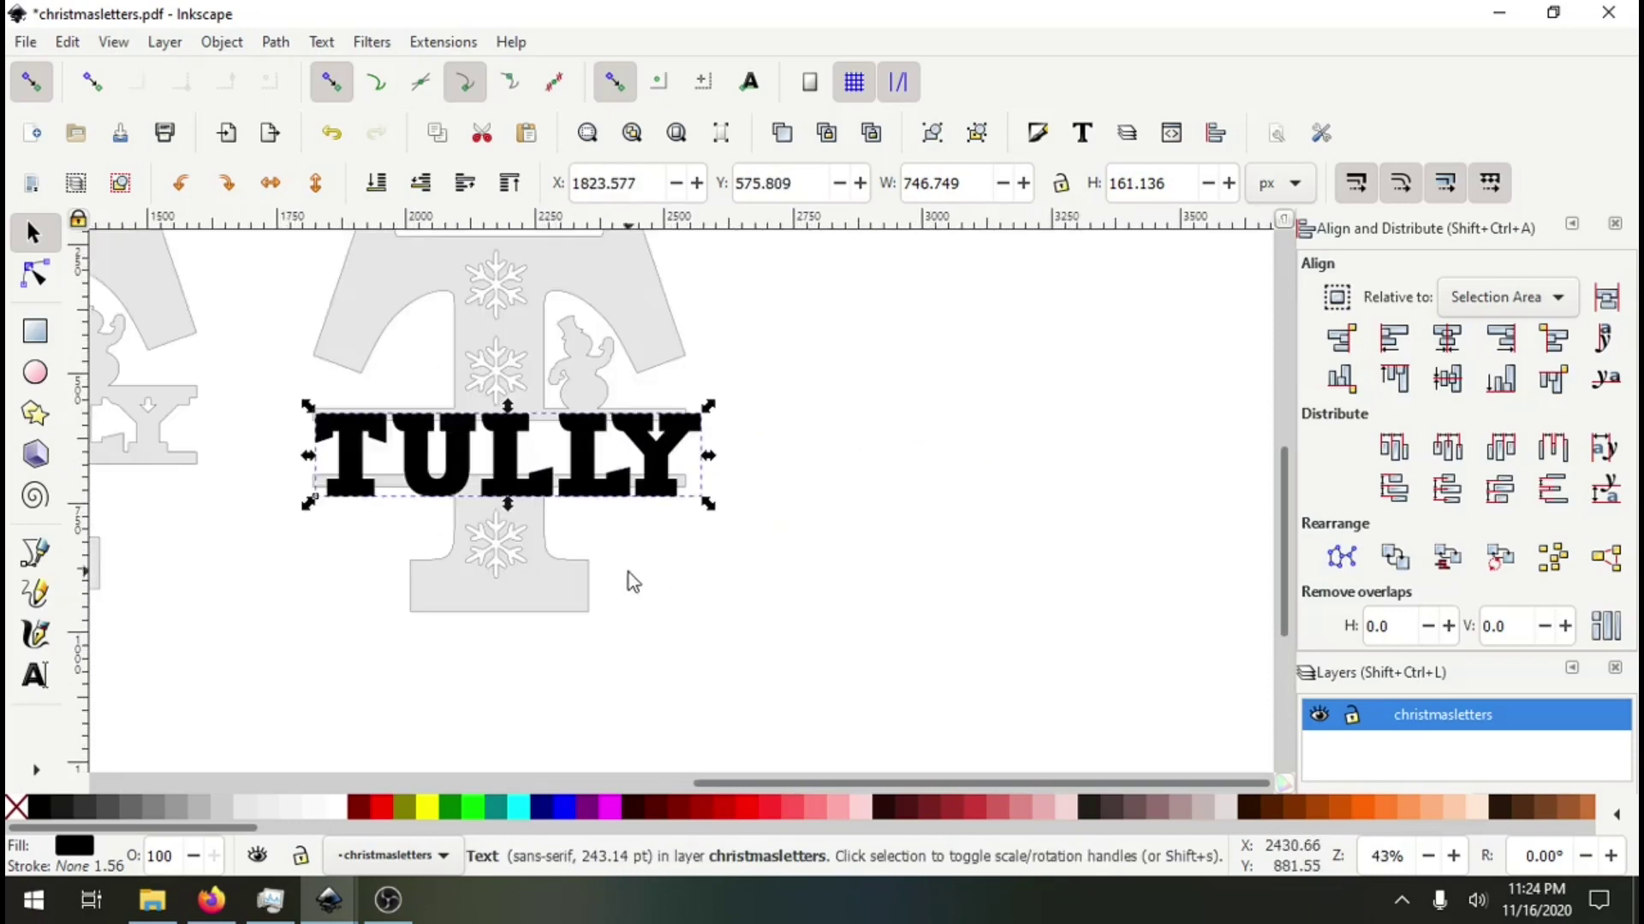
- Resize the name to about 684 × 129 px so it overlaps both bars of the split T, and check the overlap
{"action": "scroll", "coordinate": [634, 582], "scroll_direction": "up", "scroll_amount": 3}
{"action": "scroll", "coordinate": [633, 582], "scroll_direction": "left", "scroll_amount": 2}
{"action": "left_click_drag", "start_coordinate": [586, 629], "coordinate": [579, 611]}
{"action": "left_click_drag", "start_coordinate": [589, 538], "coordinate": [590, 538]}
{"action": "left_click_drag", "start_coordinate": [782, 569], "coordinate": [756, 568]}
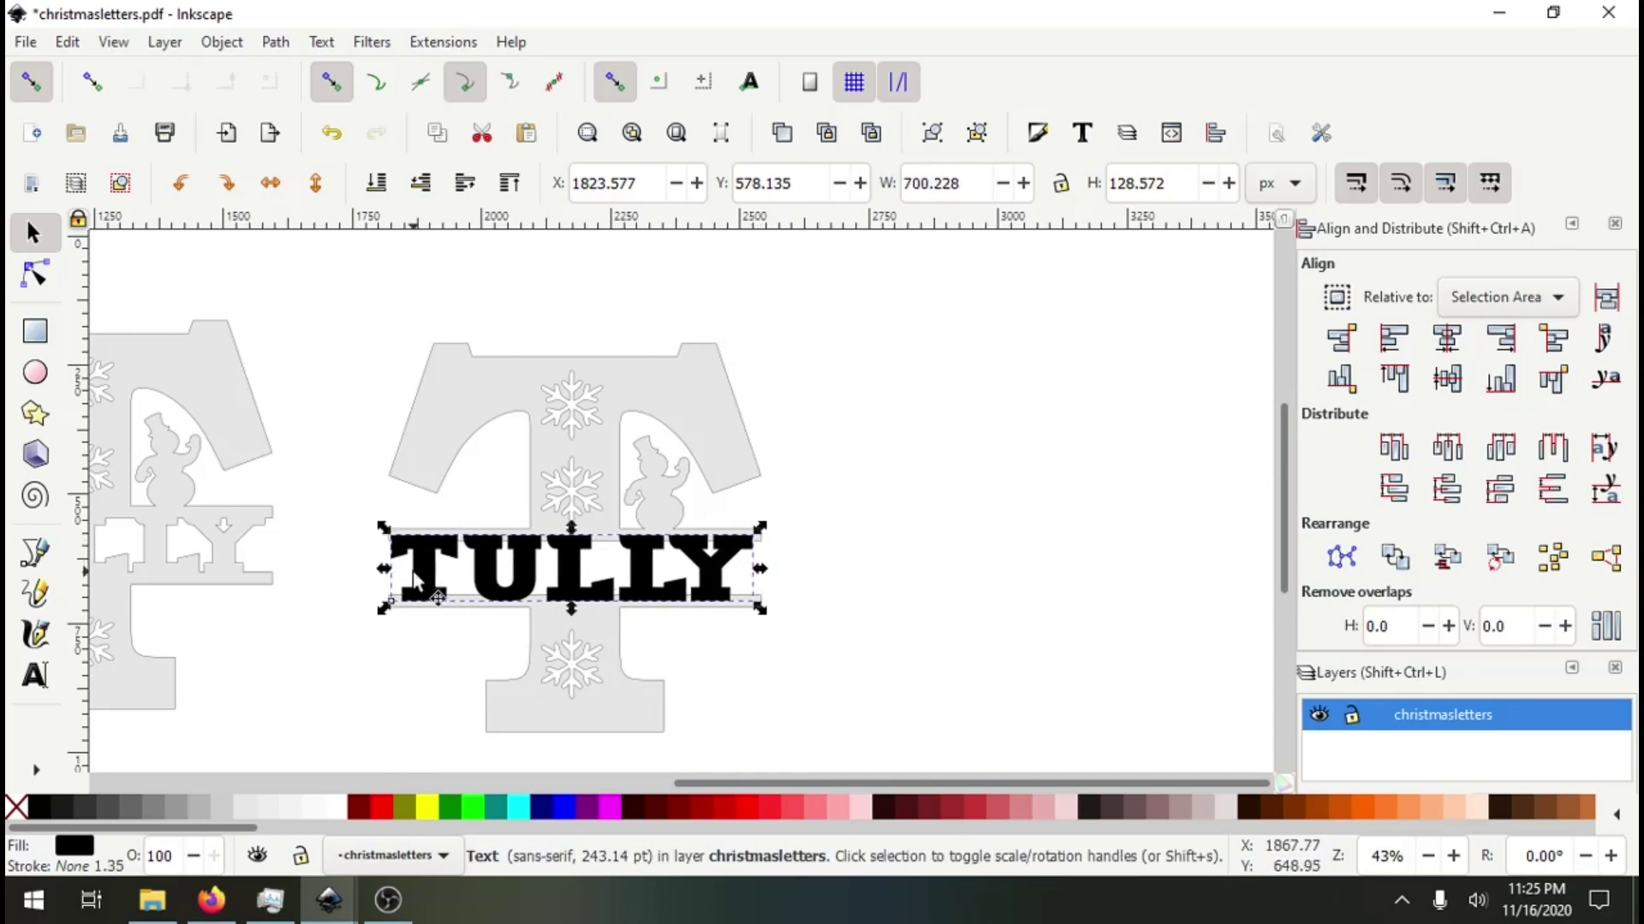
{"action": "left_click_drag", "start_coordinate": [386, 570], "coordinate": [396, 569]}
{"action": "left_click", "coordinate": [735, 658]}
{"action": "scroll", "coordinate": [731, 671], "scroll_direction": "up", "scroll_amount": 3}
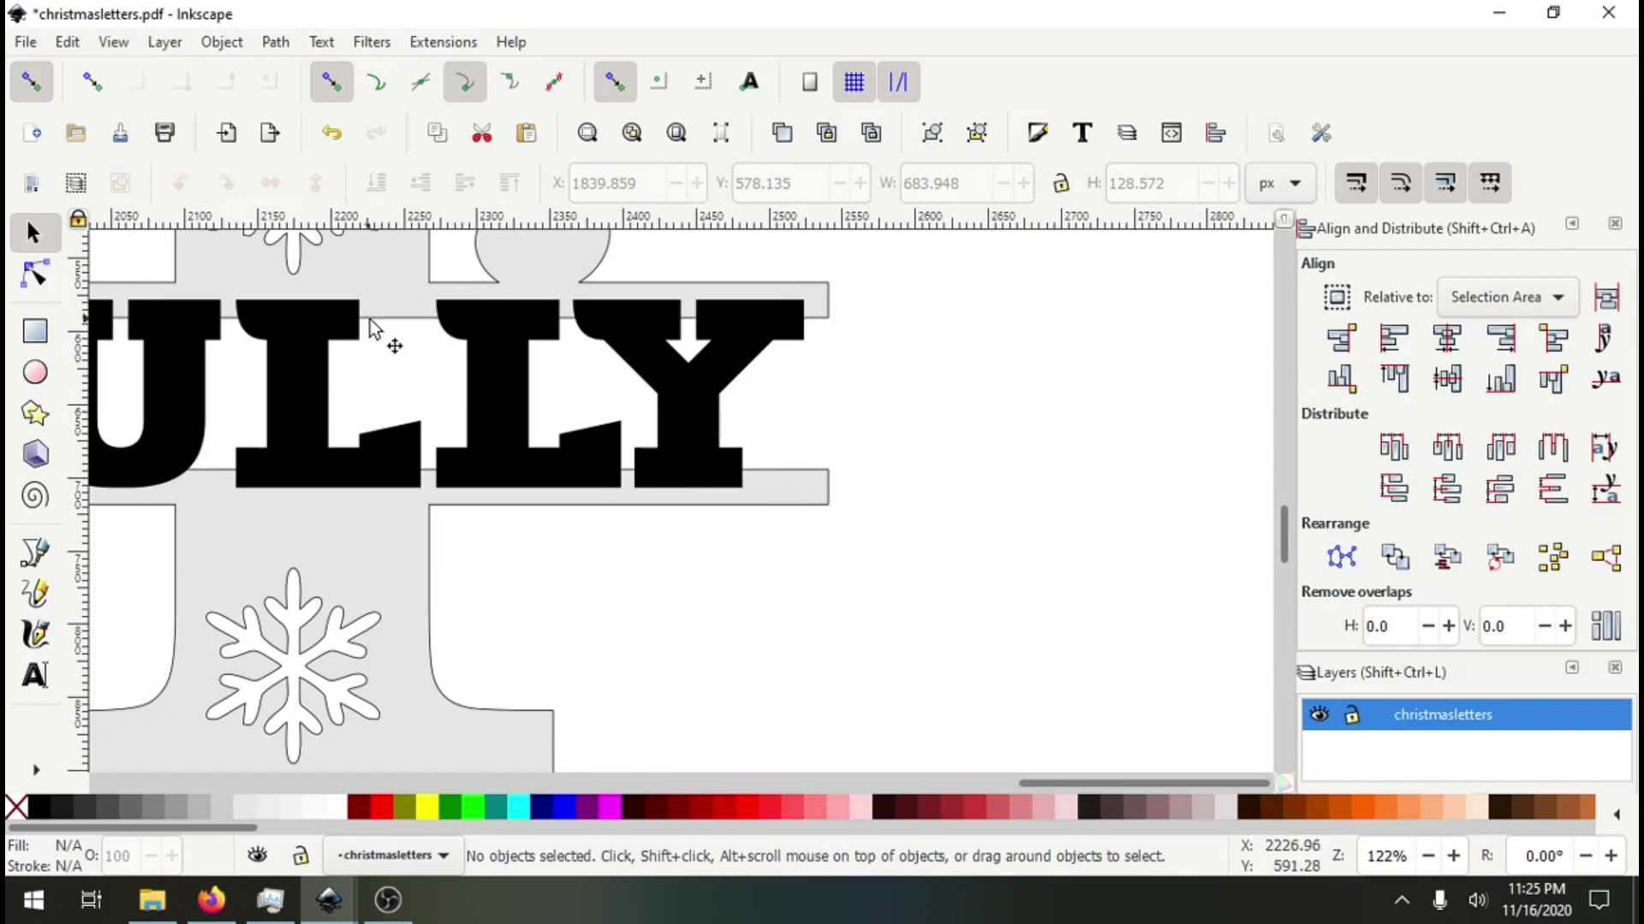
{"action": "scroll", "coordinate": [398, 372], "scroll_direction": "down", "scroll_amount": 2}
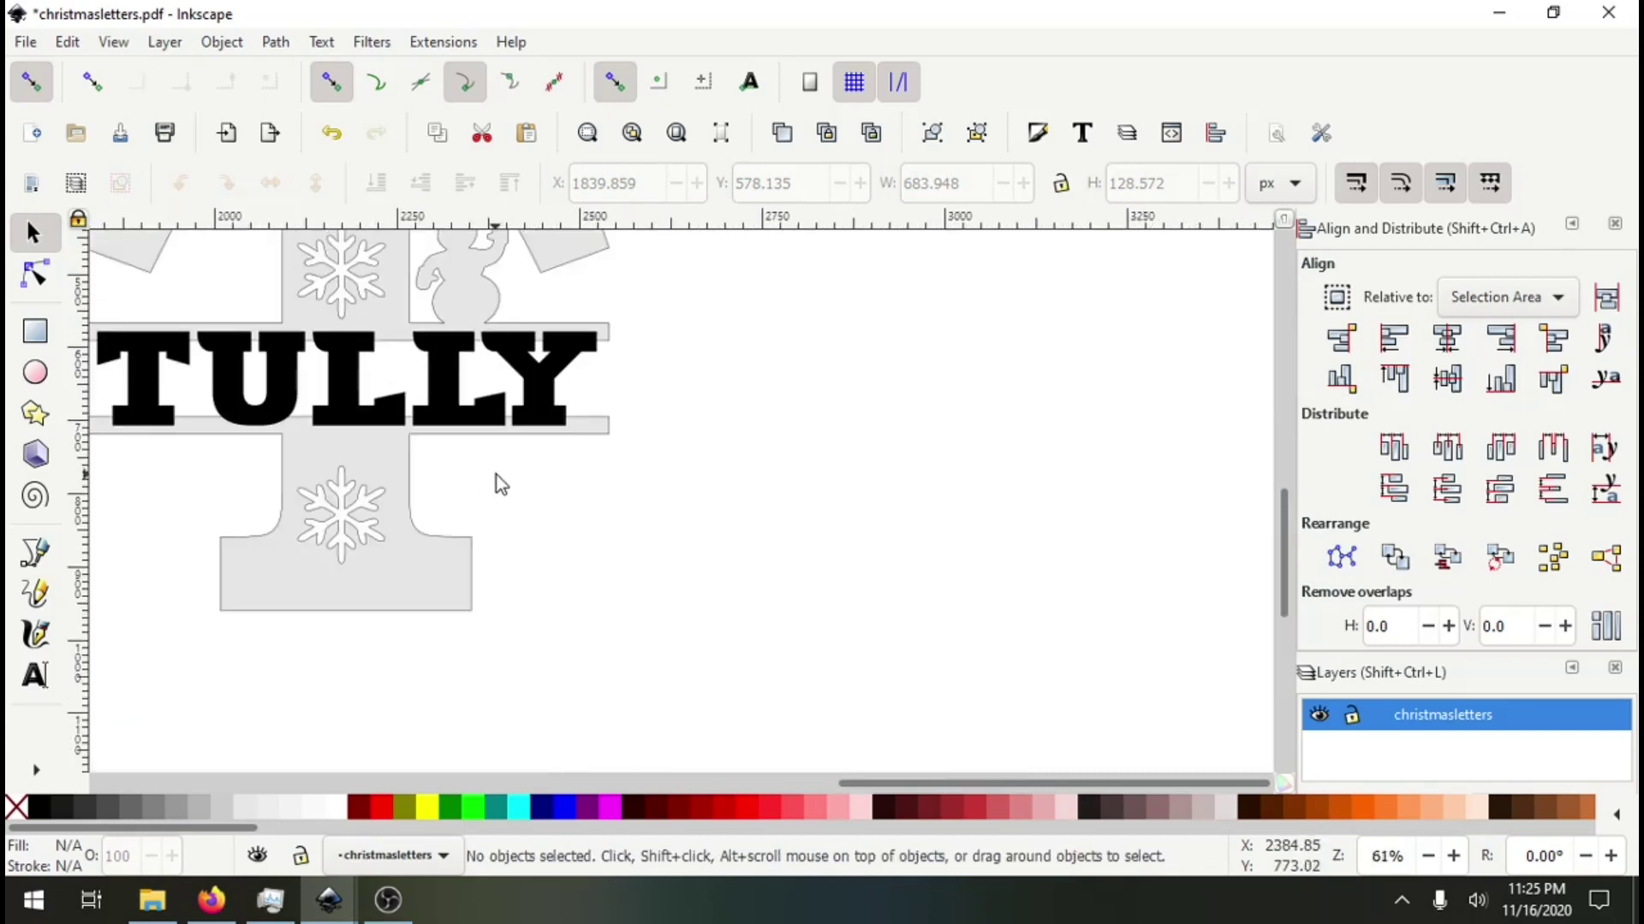
- Convert the name text over the gap of the T to paths and ungroup it into separate letter shapes
{"action": "left_click_drag", "start_coordinate": [495, 477], "coordinate": [685, 573]}
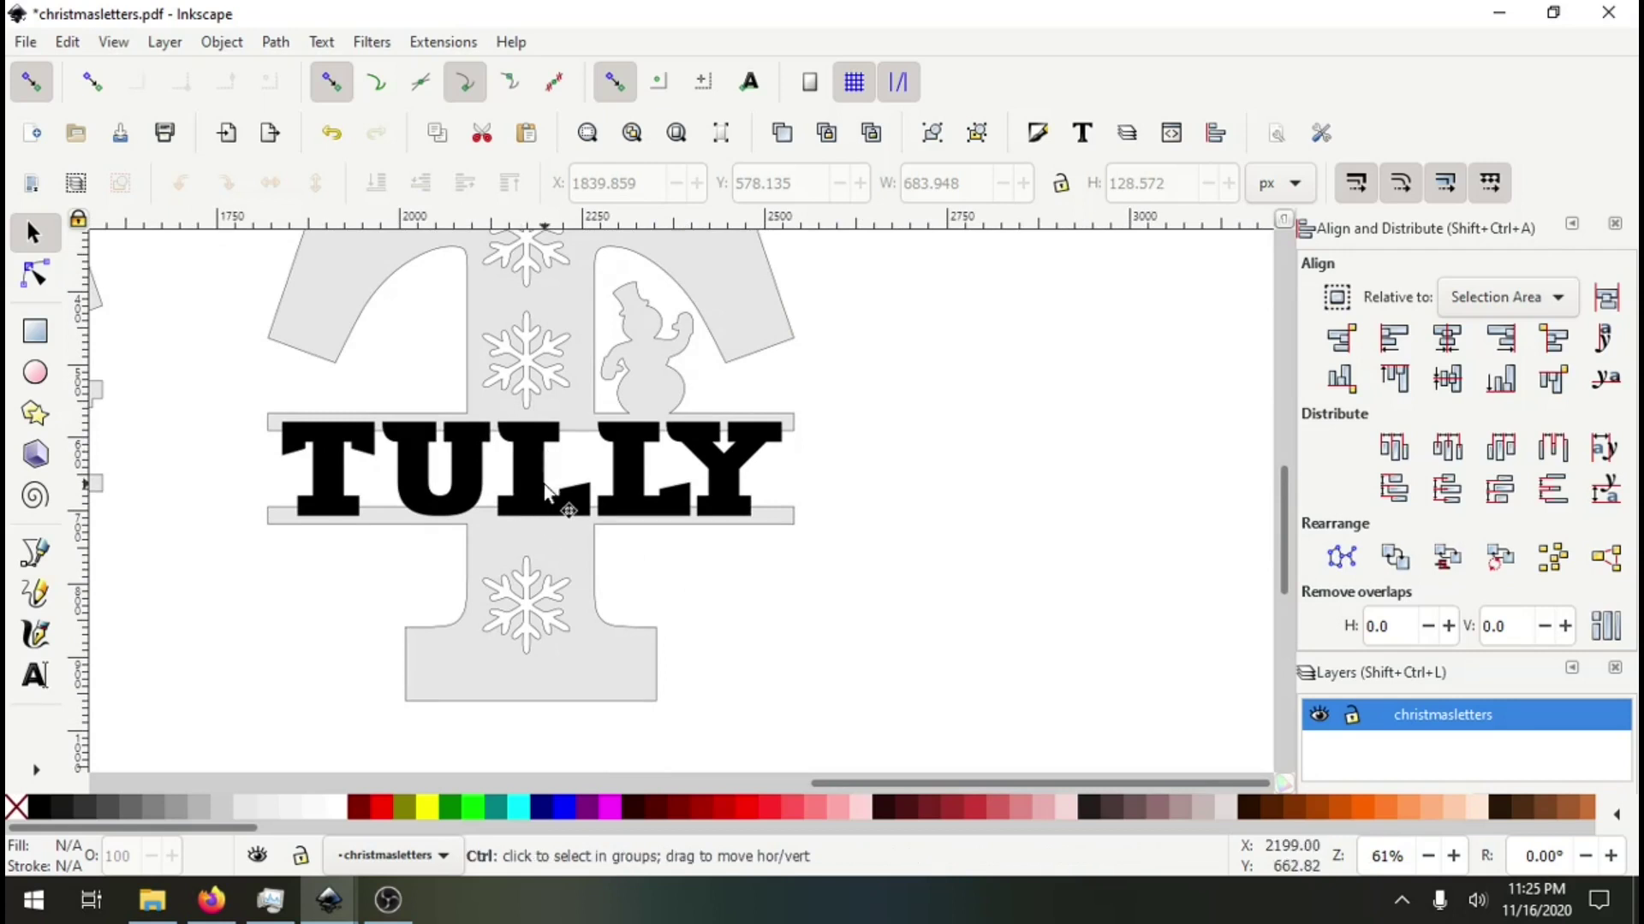
{"action": "scroll", "coordinate": [547, 485], "scroll_direction": "up", "scroll_amount": 4}
{"action": "scroll", "coordinate": [606, 477], "scroll_direction": "down", "scroll_amount": 3}
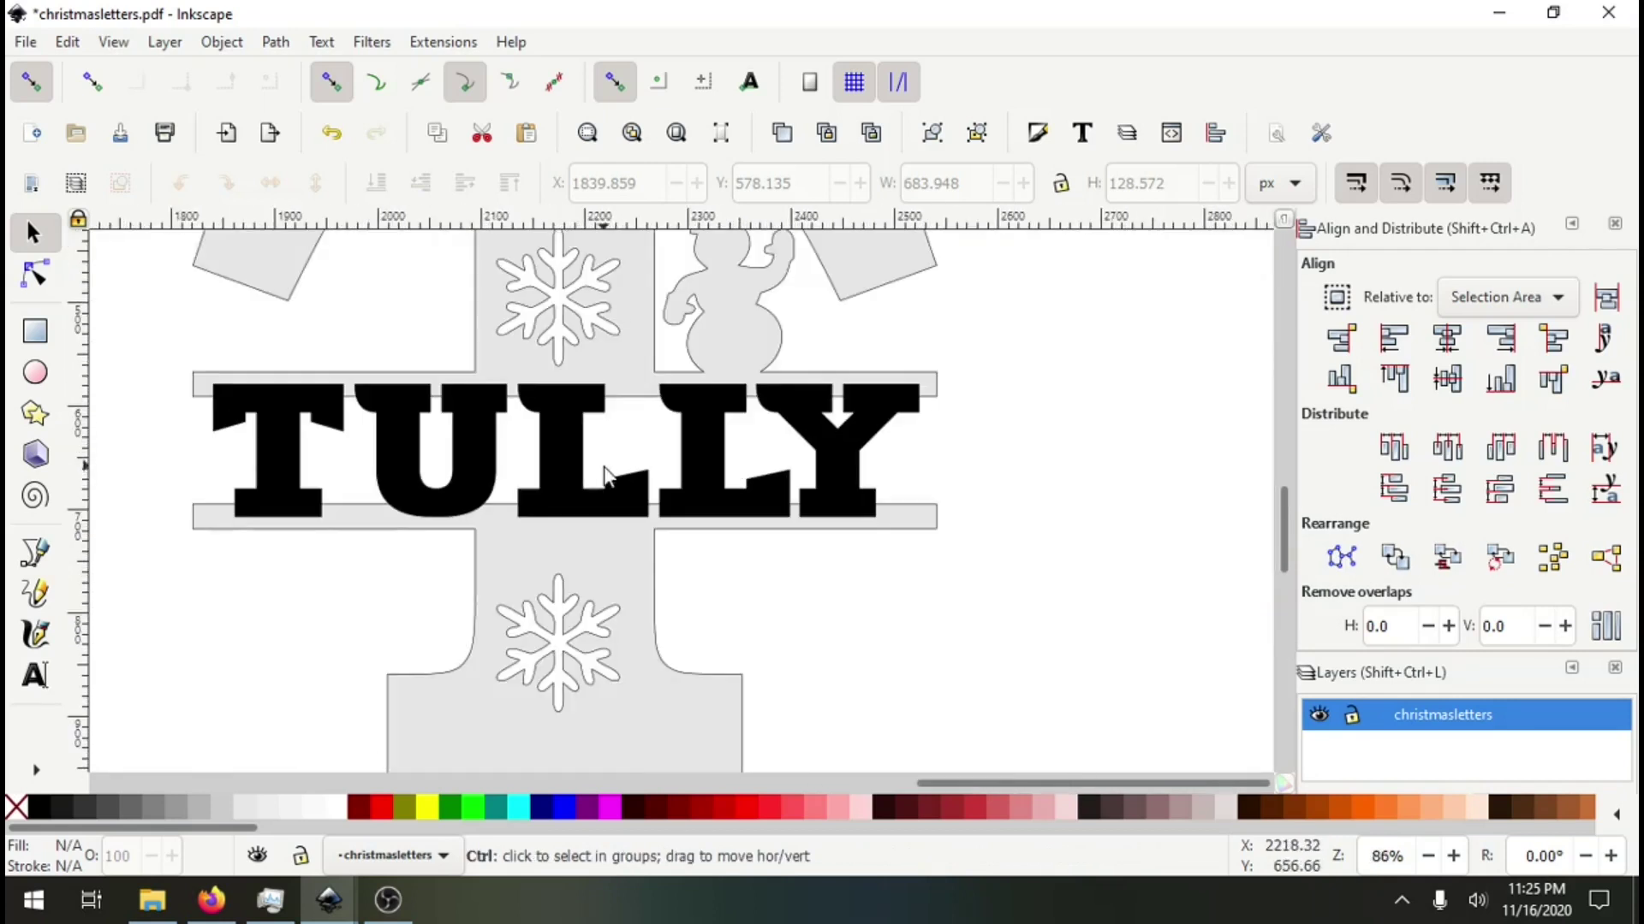
{"action": "left_click", "coordinate": [555, 449]}
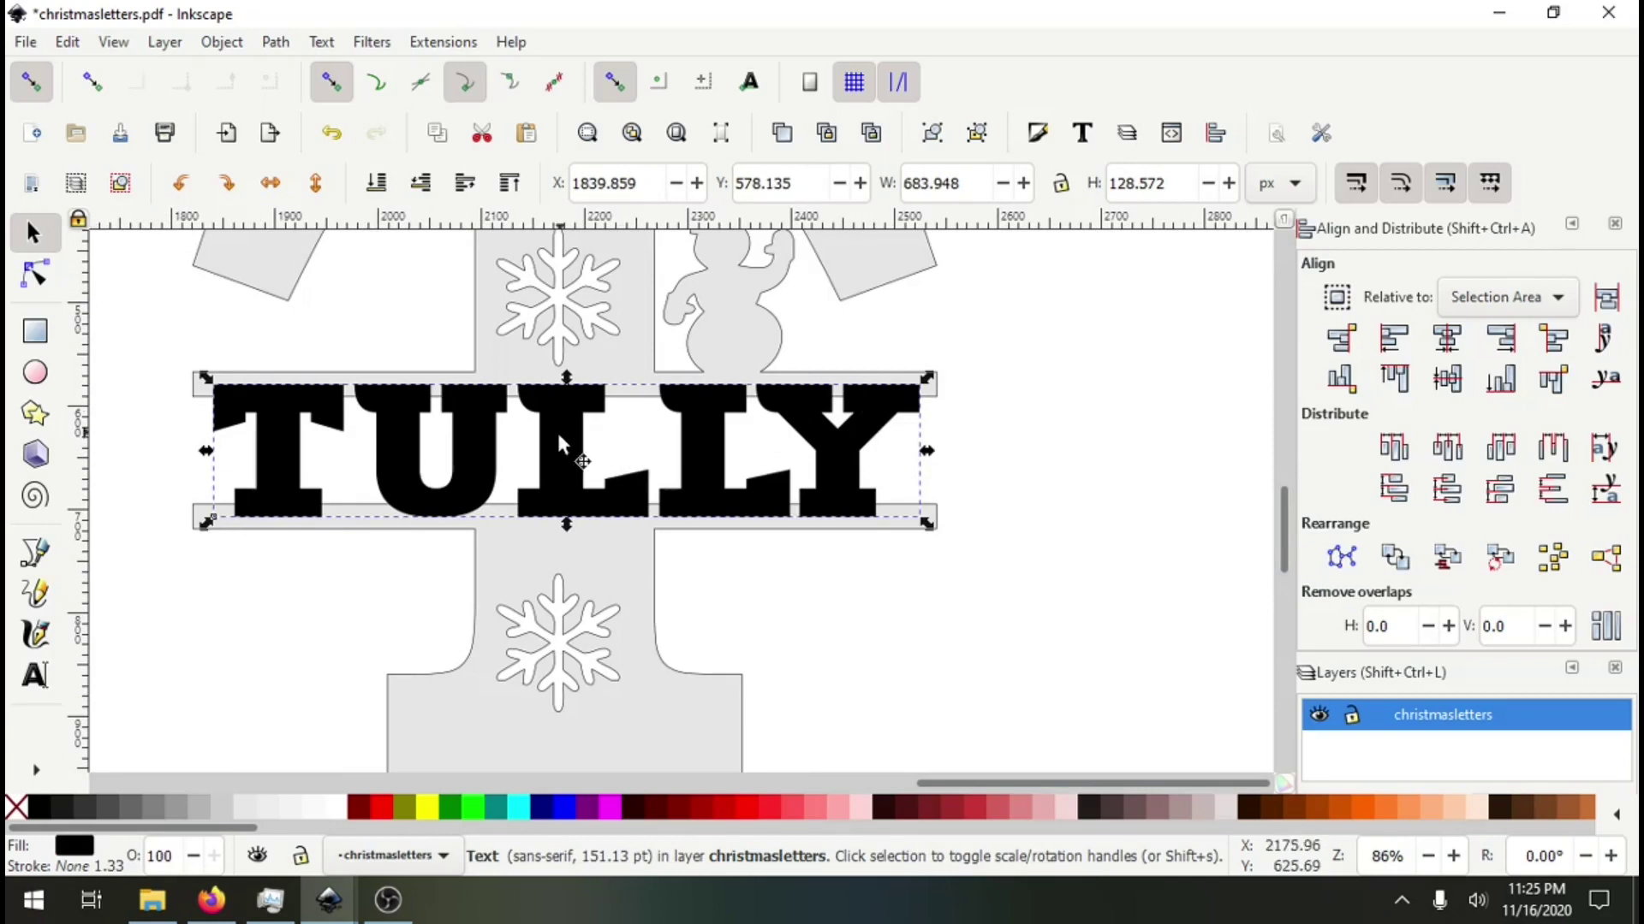
{"action": "left_click", "coordinate": [276, 45]}
{"action": "left_click", "coordinate": [325, 68]}
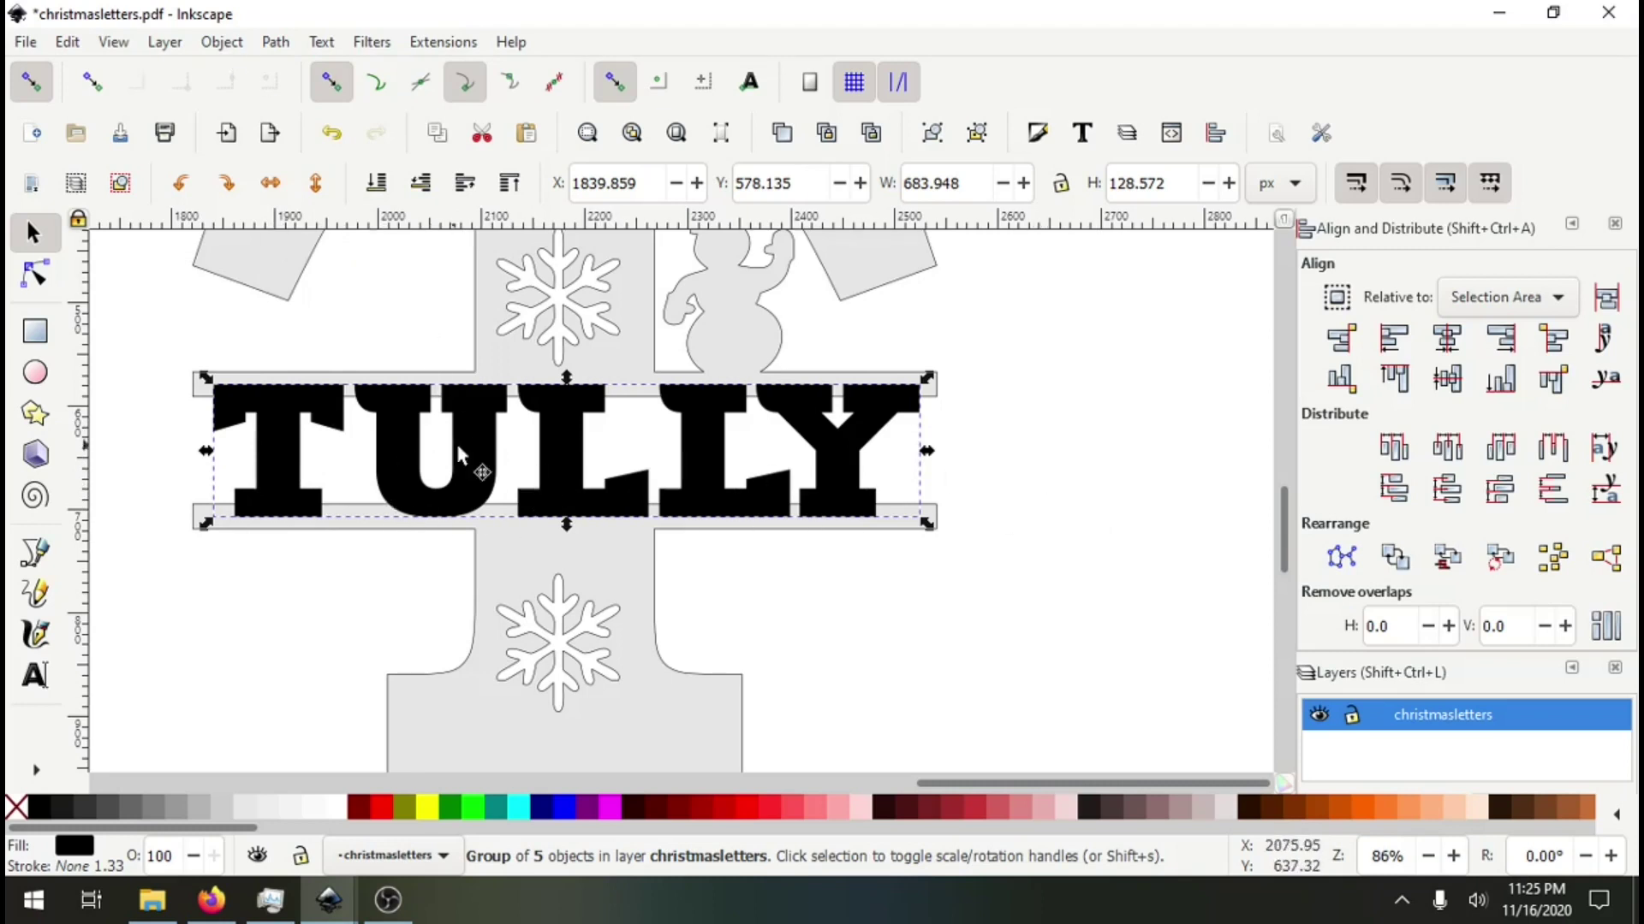
{"action": "right_click", "coordinate": [481, 438]}
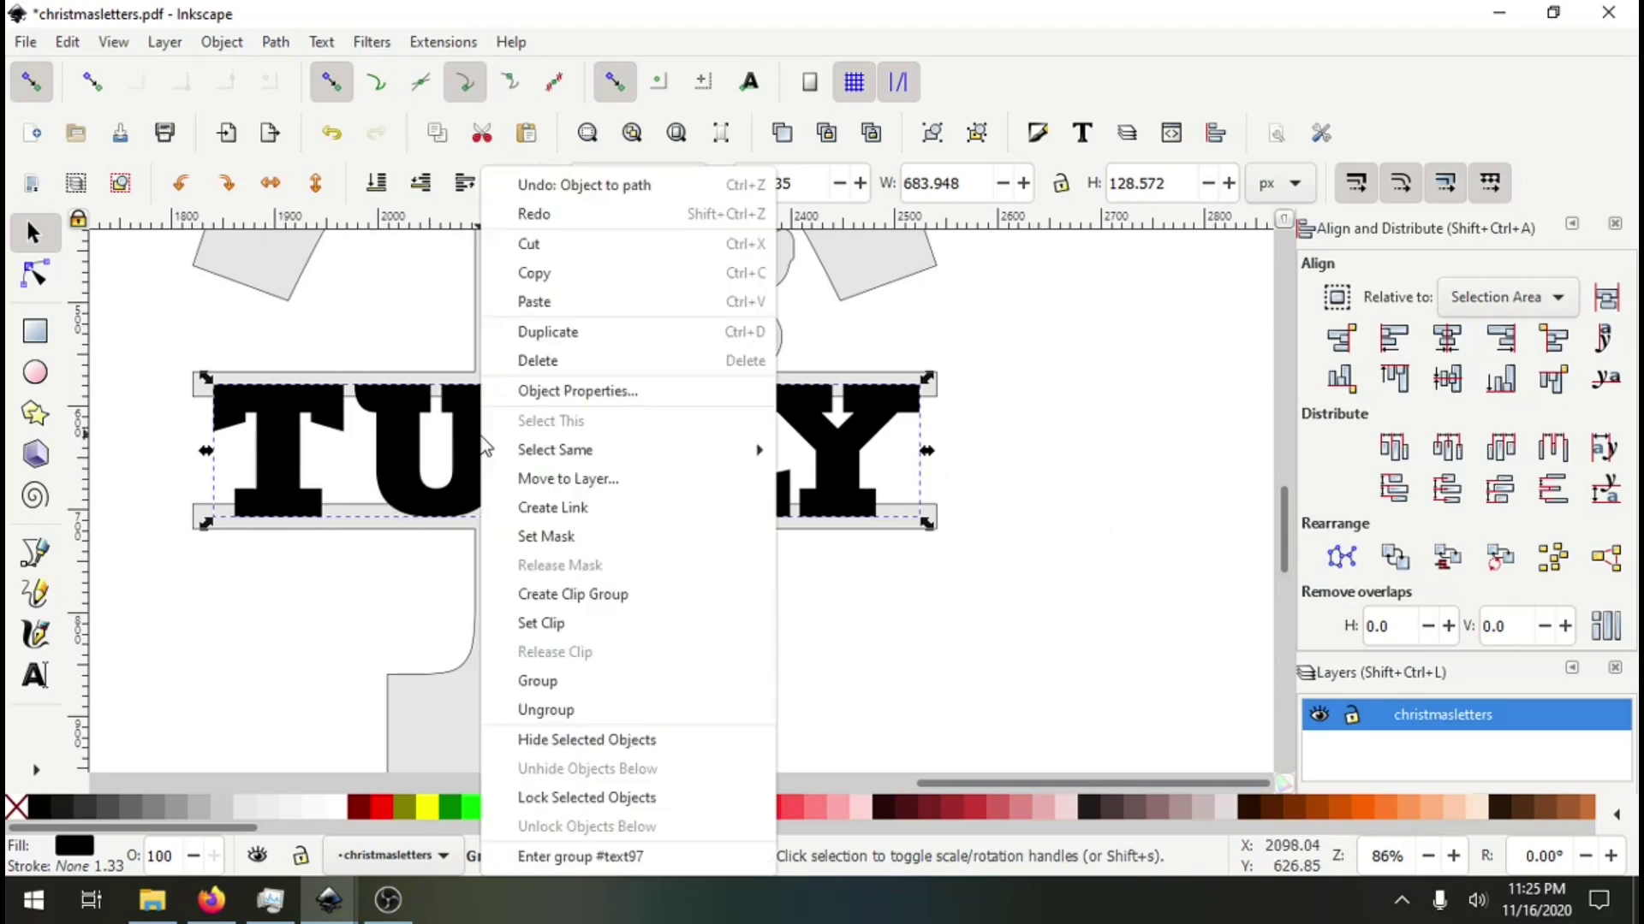
{"action": "left_click", "coordinate": [541, 713]}
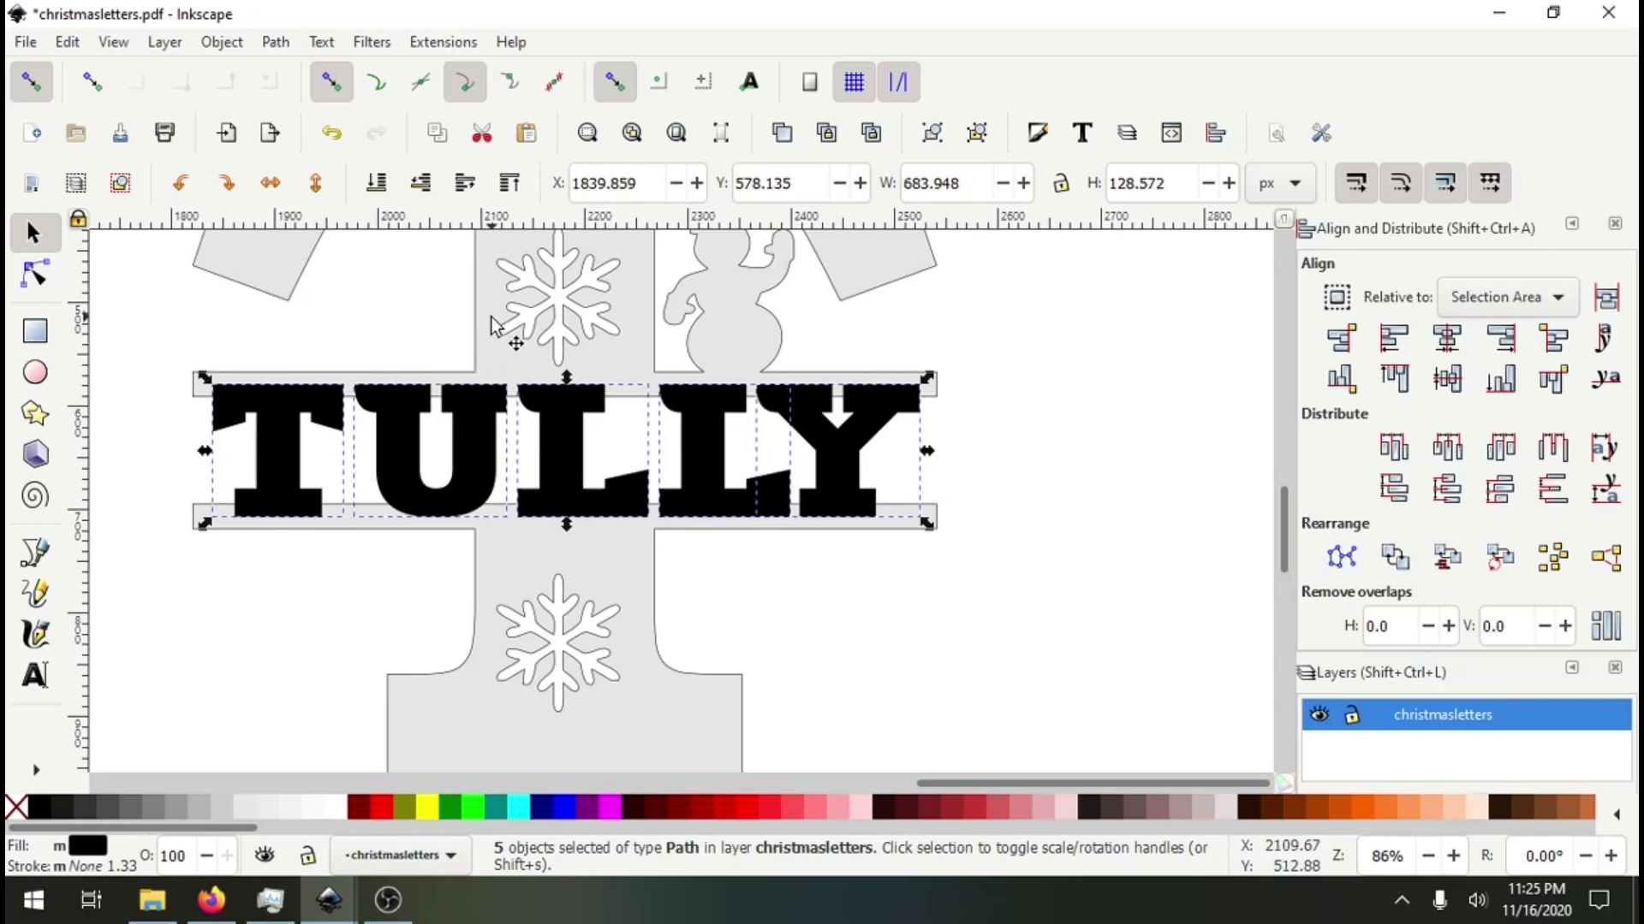
- Add the split letter T to the selected name letters and merge them all into one shape with Union
{"action": "key", "text": "shift"}
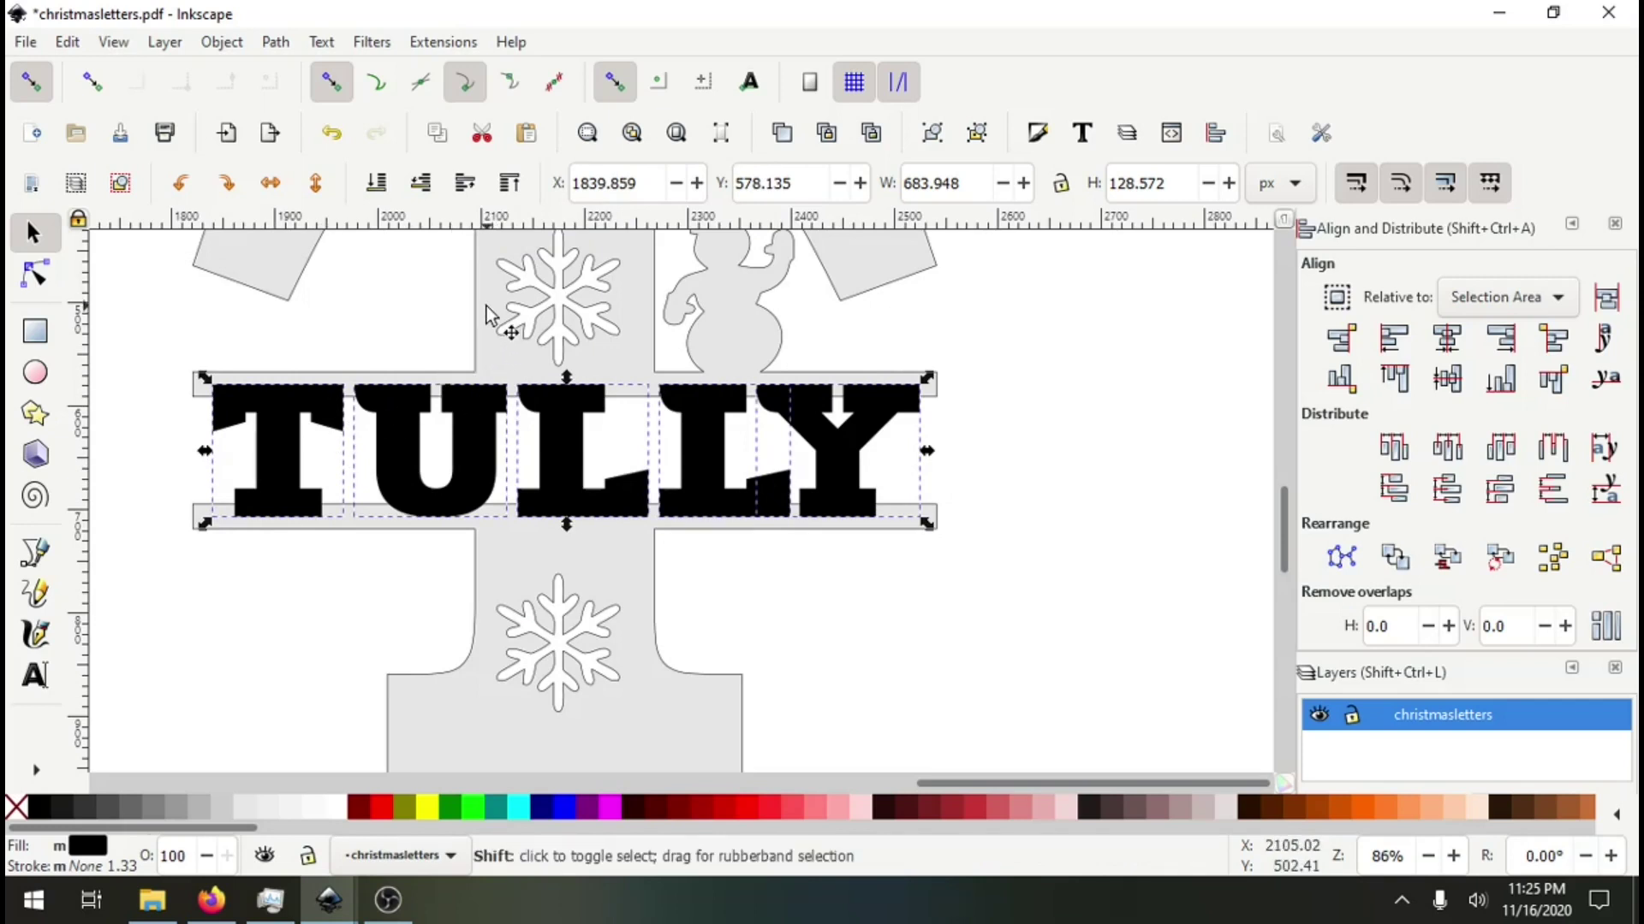
{"action": "left_click", "coordinate": [488, 315], "text": "shift"}
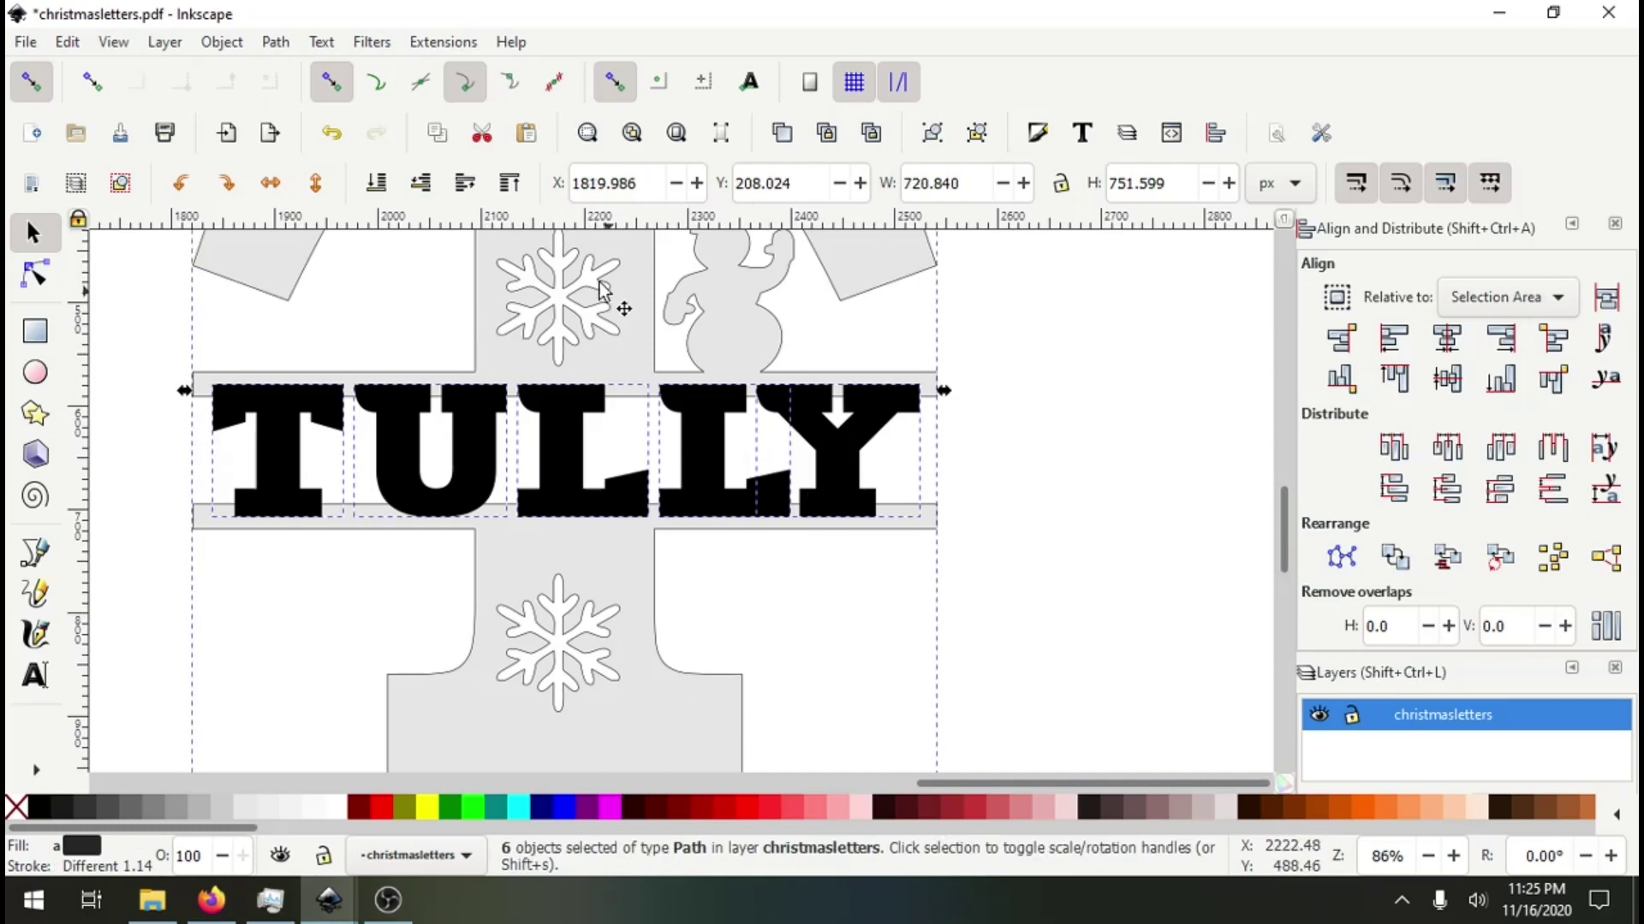
{"action": "left_click", "coordinate": [272, 44]}
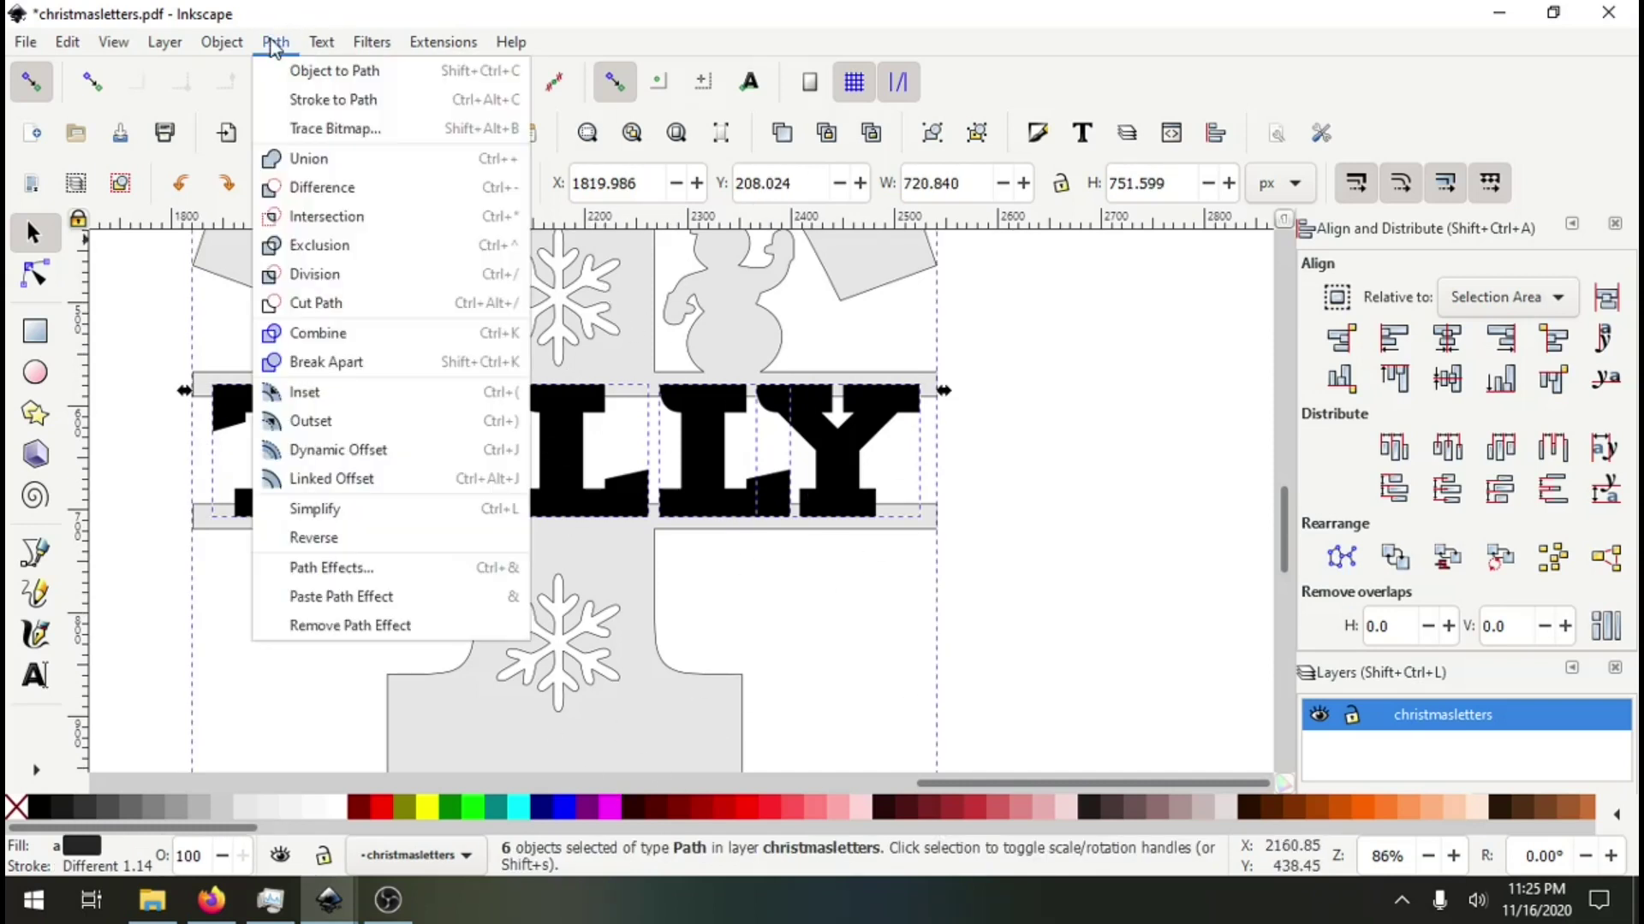
{"action": "left_click", "coordinate": [310, 162]}
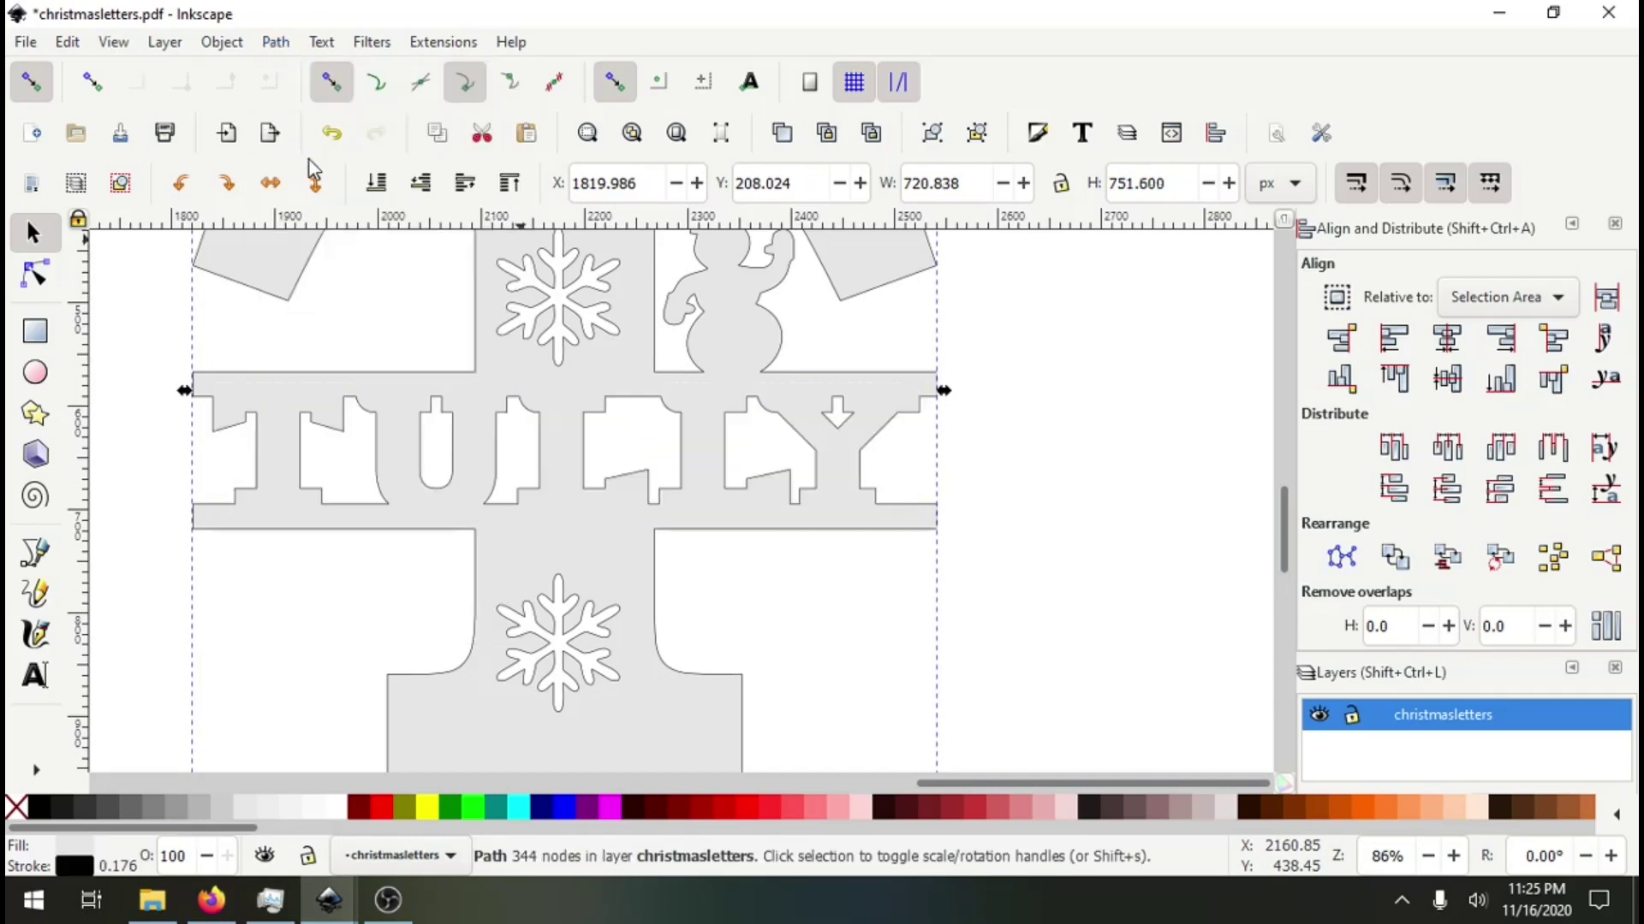
{"action": "scroll", "coordinate": [805, 588], "scroll_direction": "down", "scroll_amount": 2, "text": "ctrl"}
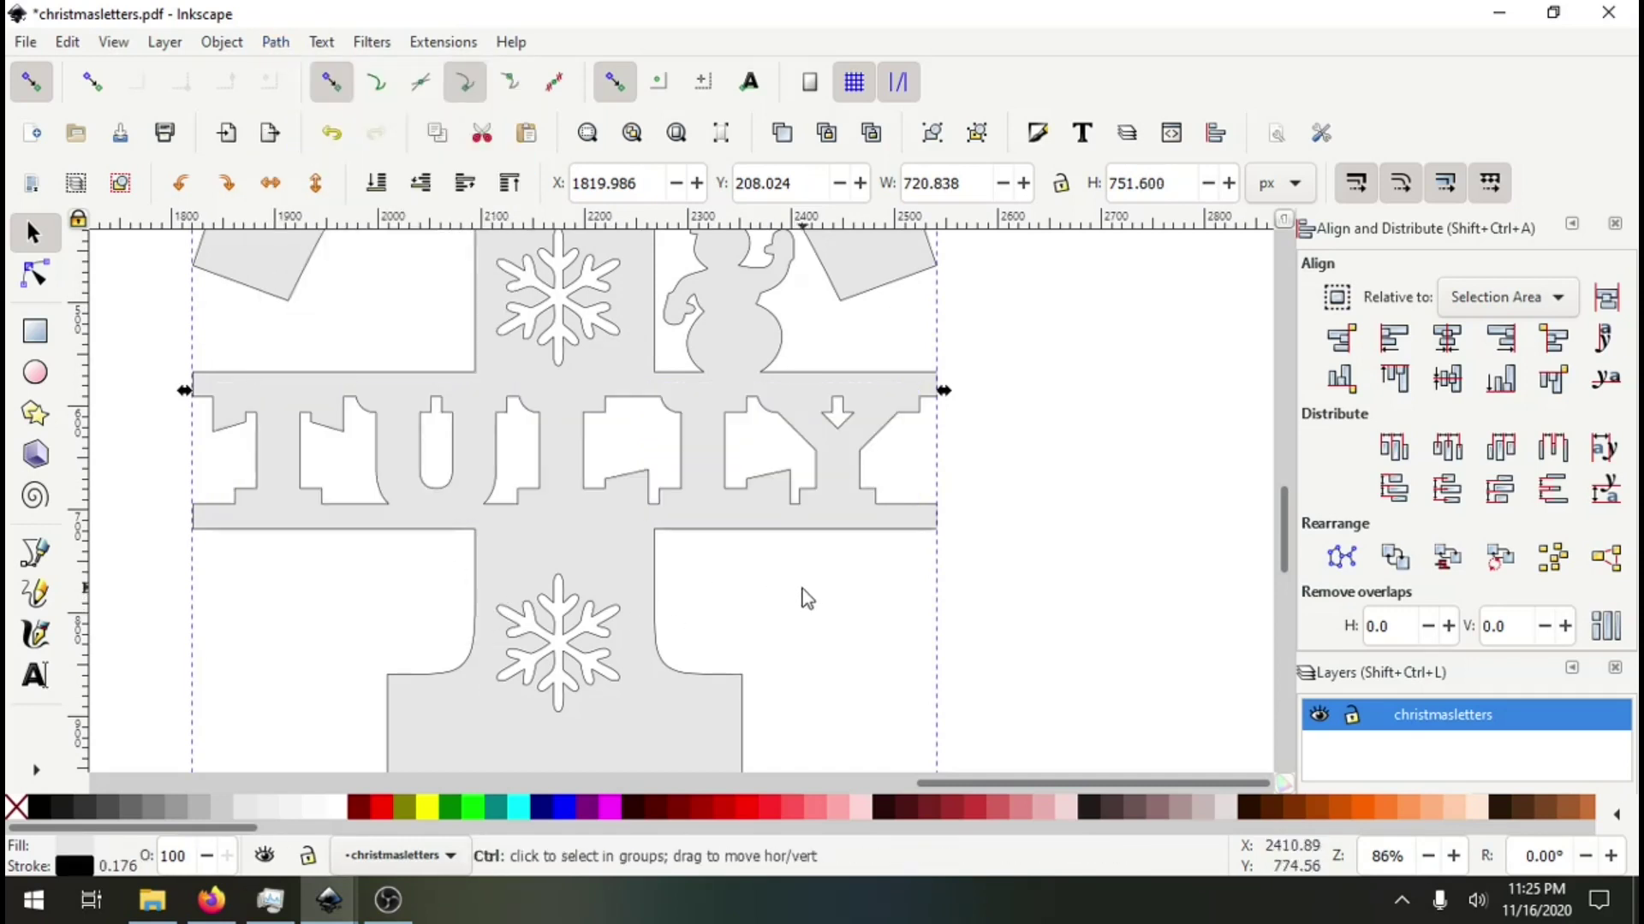
{"action": "left_click", "coordinate": [844, 531]}
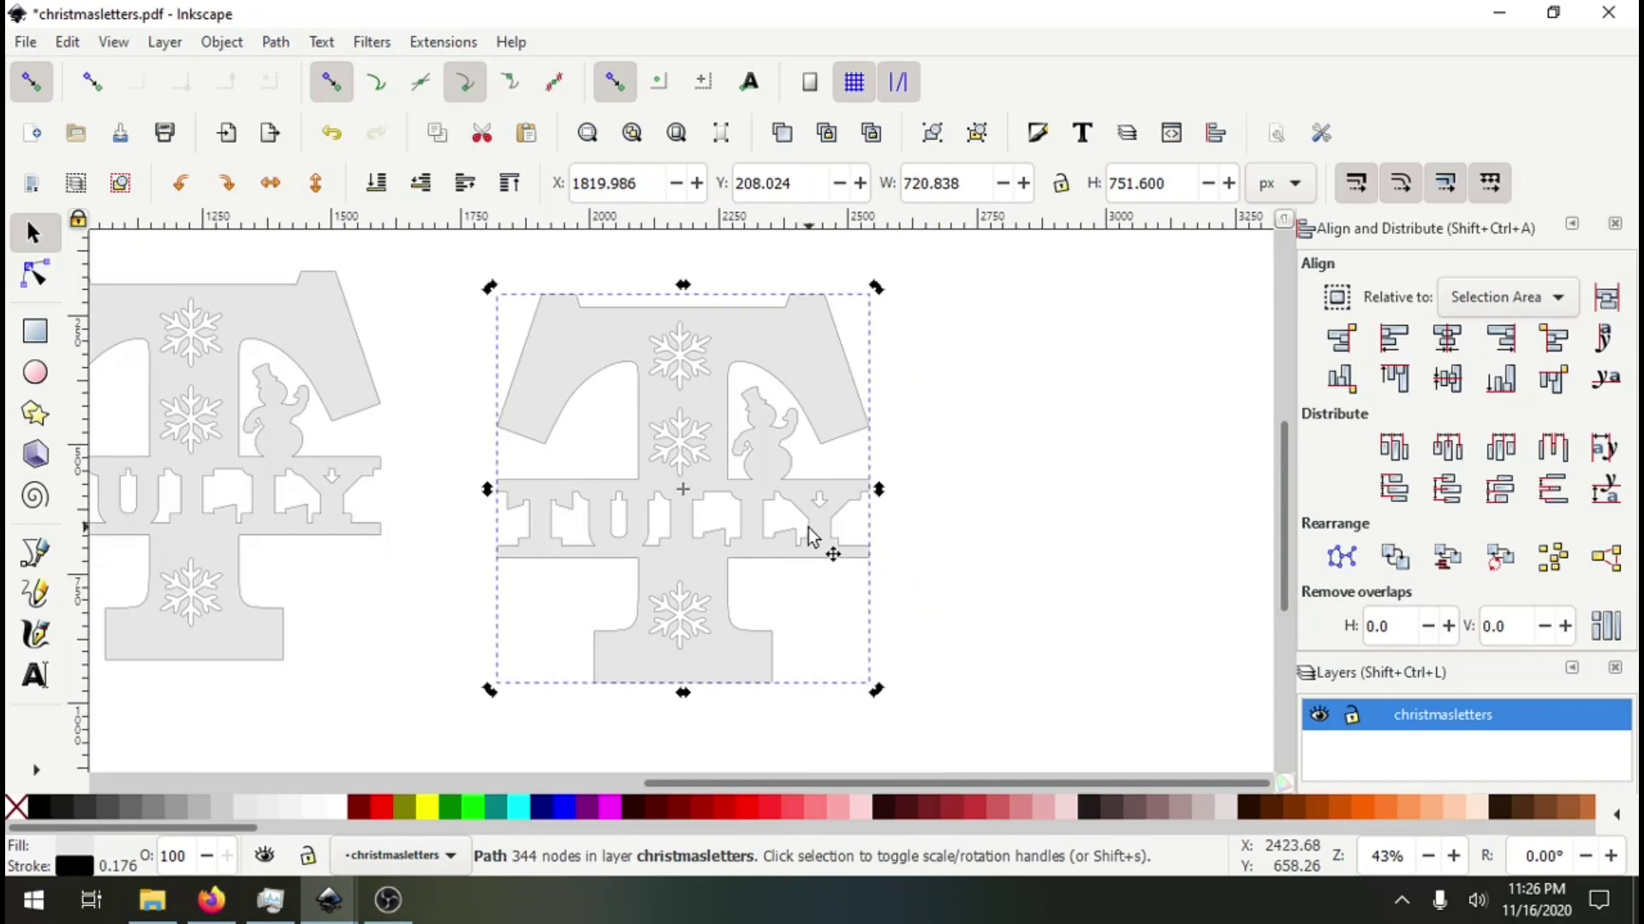
- Duplicate the blank split T on the page and place the copy on the empty canvas left of the page
{"action": "scroll", "coordinate": [869, 539], "scroll_direction": "right", "scroll_amount": 3}
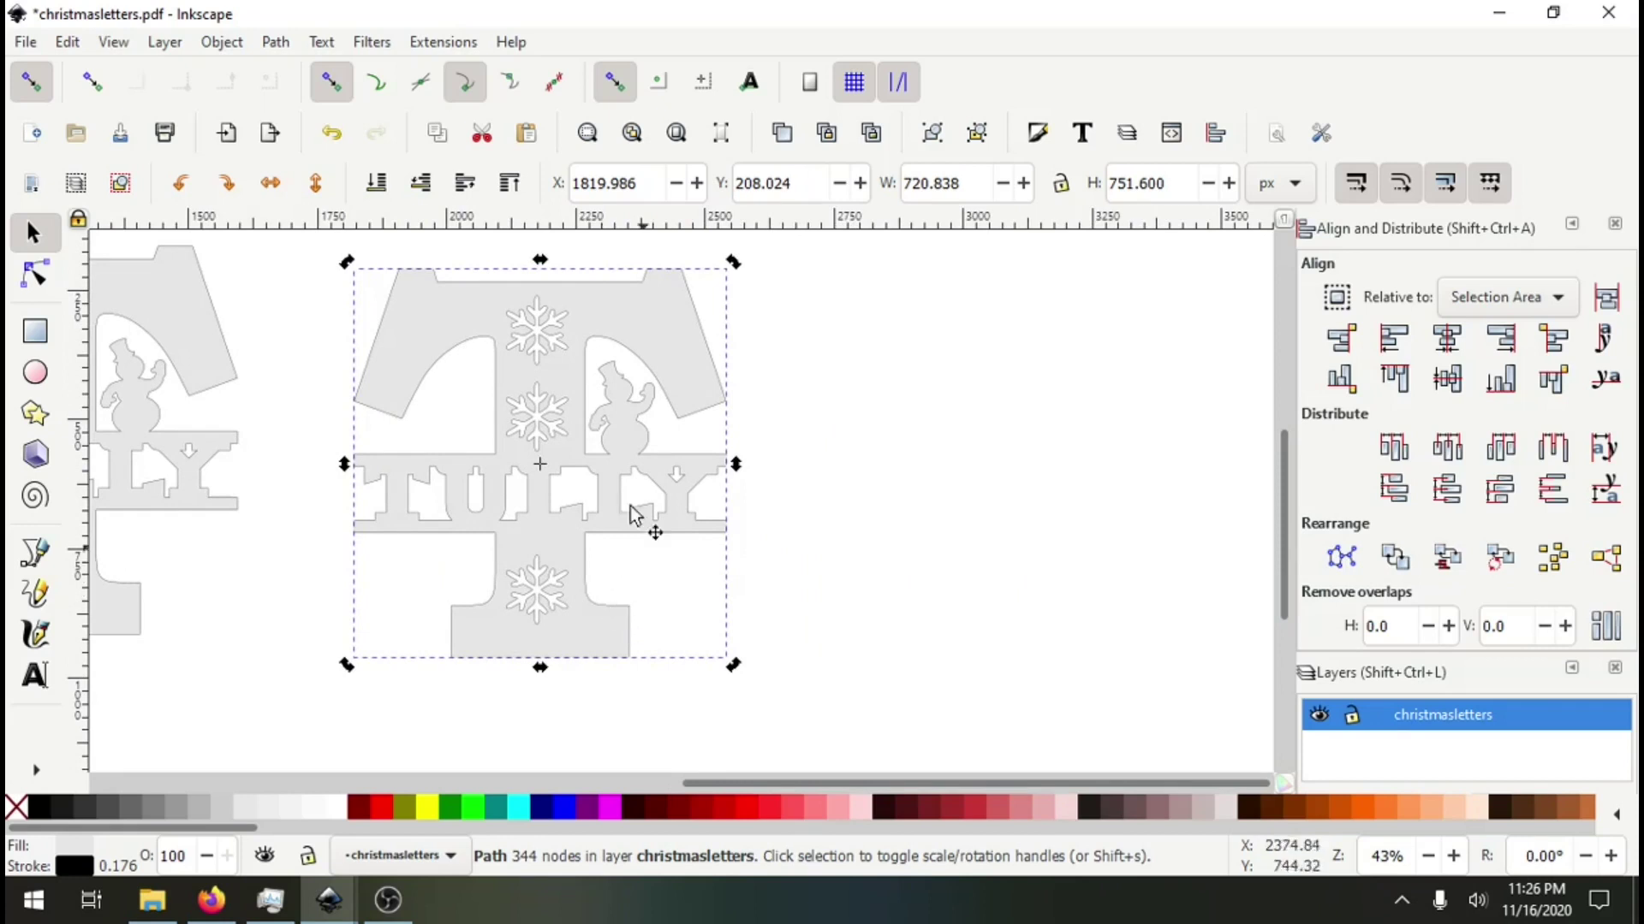
{"action": "scroll", "coordinate": [616, 496], "scroll_direction": "left", "scroll_amount": 12}
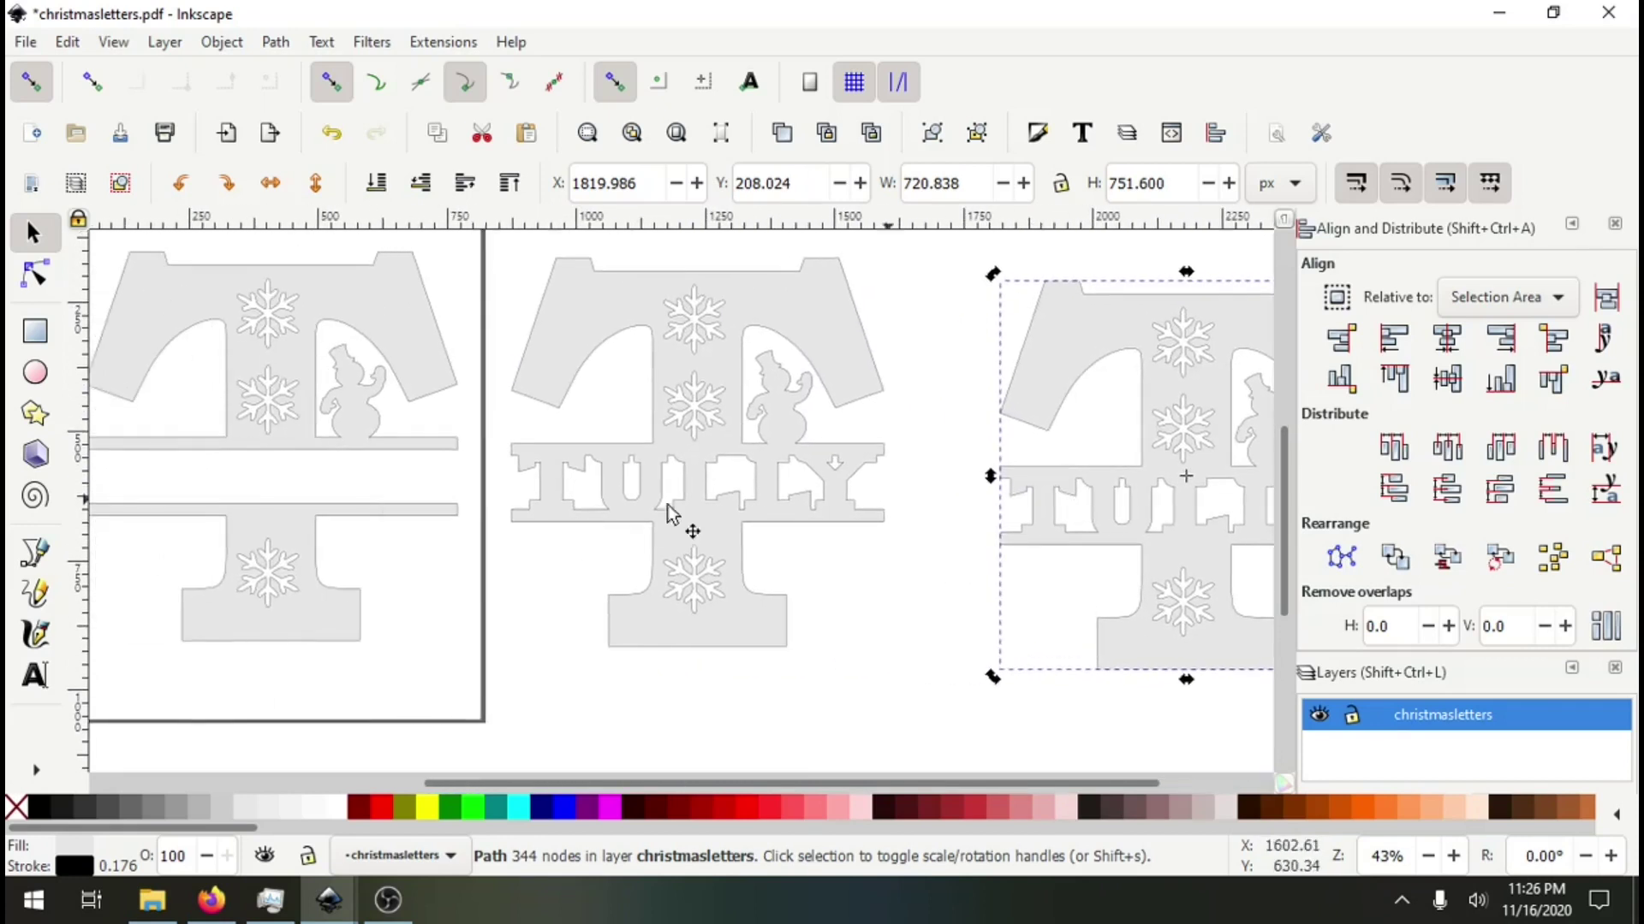
{"action": "scroll", "coordinate": [670, 514], "scroll_direction": "left", "scroll_amount": 4}
{"action": "left_click", "coordinate": [462, 337]}
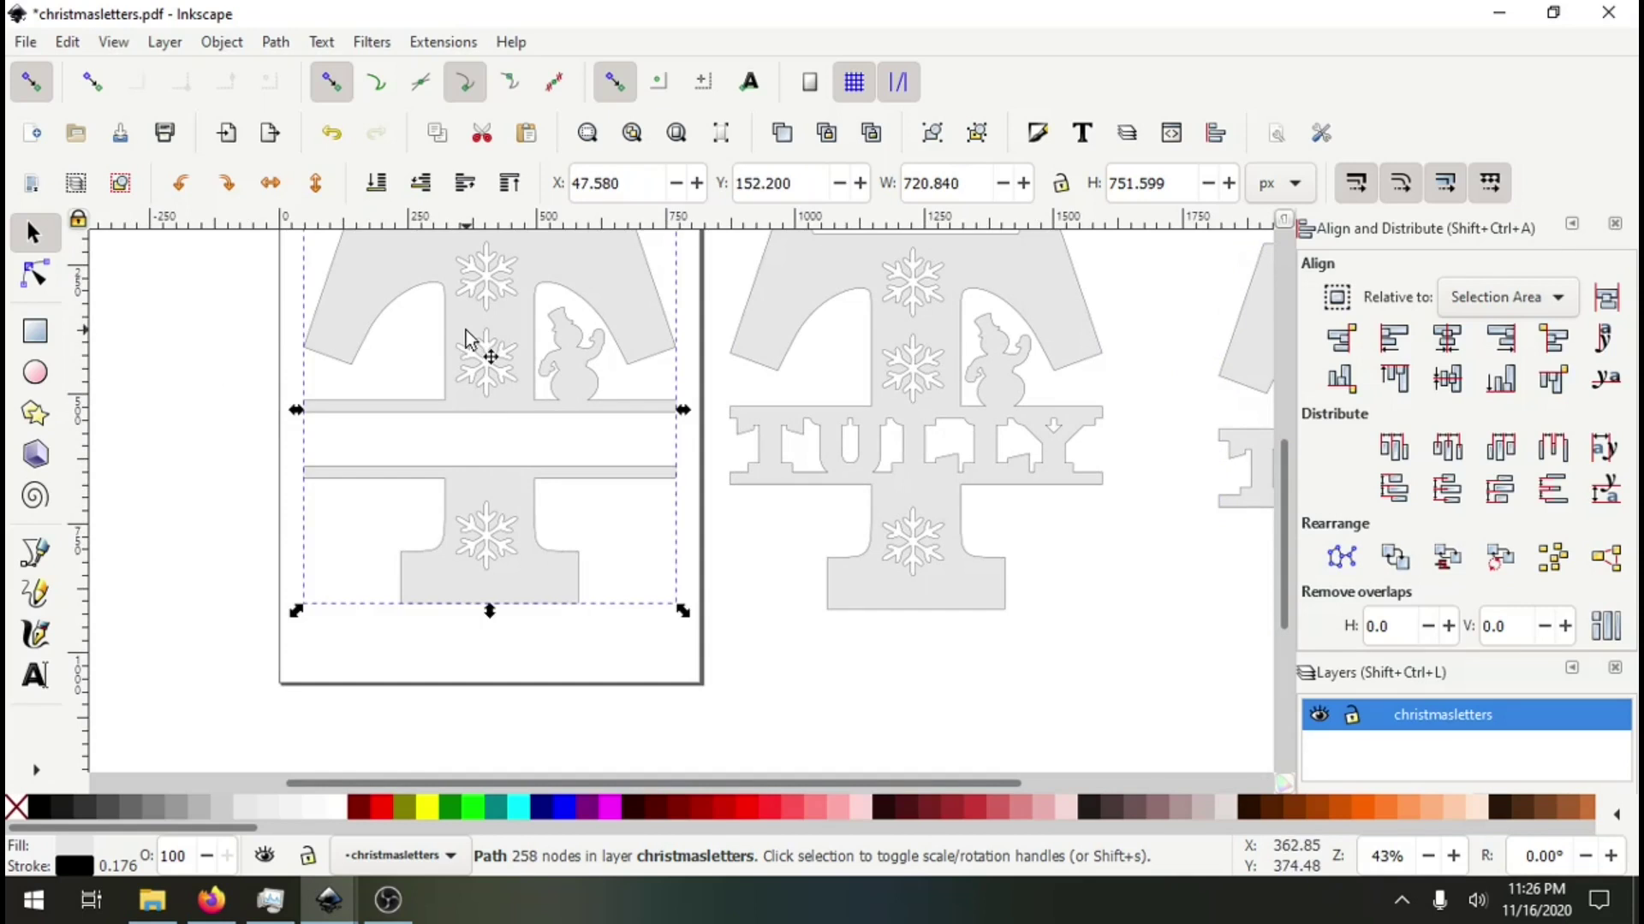
{"action": "key", "text": "ctrl"}
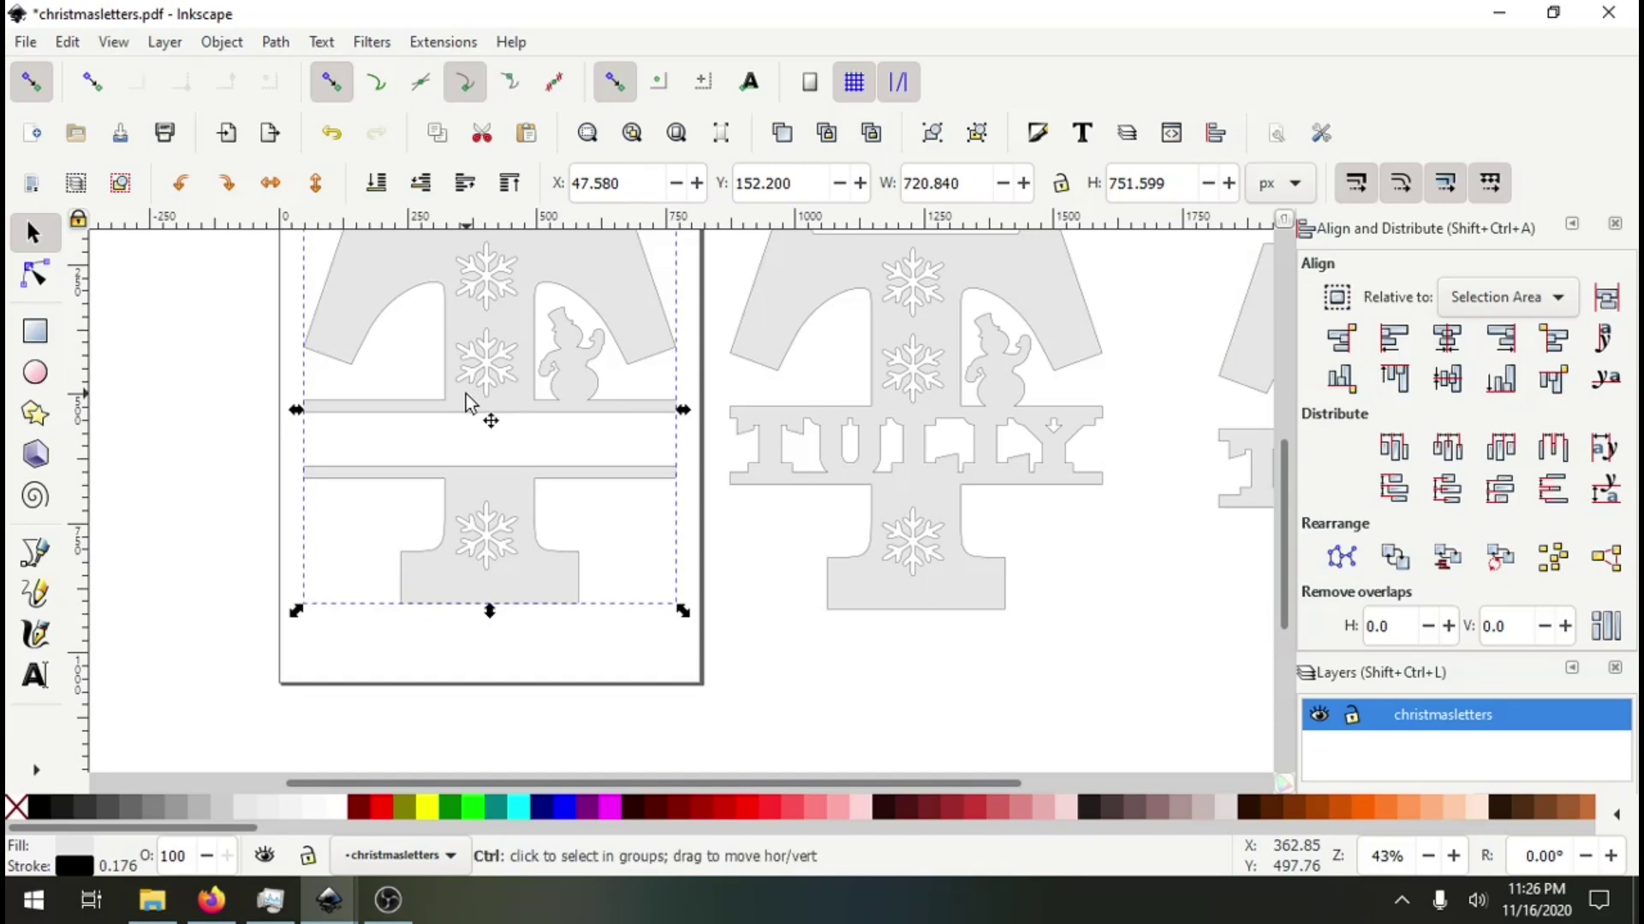
{"action": "left_click_drag", "start_coordinate": [360, 470], "coordinate": [717, 481]}
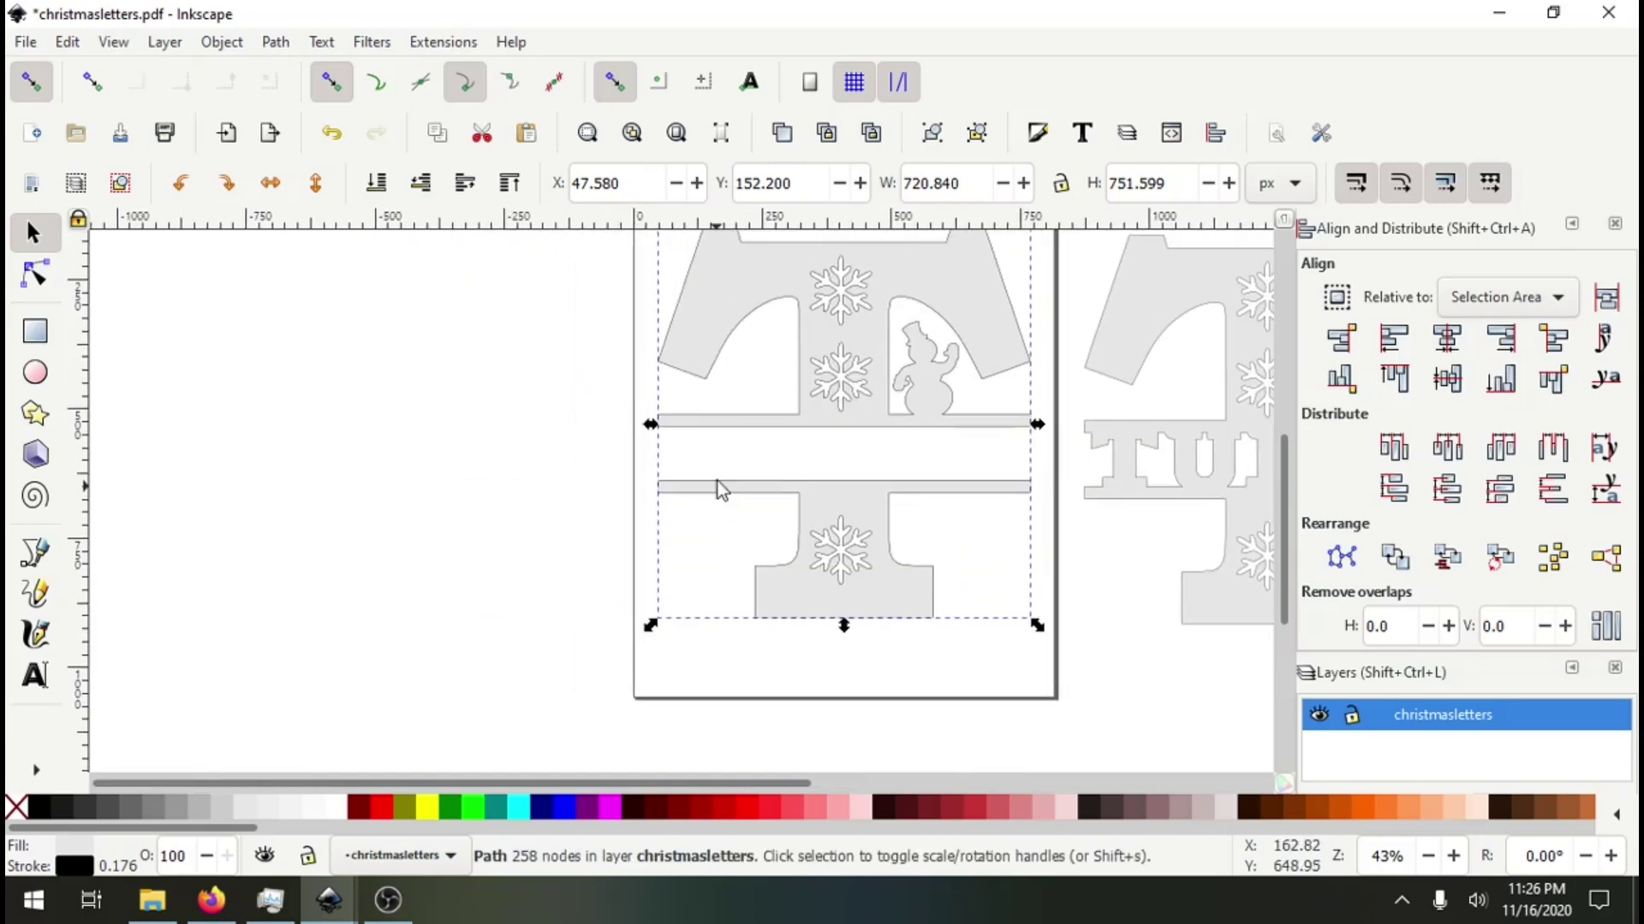
{"action": "left_click_drag", "start_coordinate": [733, 320], "coordinate": [195, 376]}
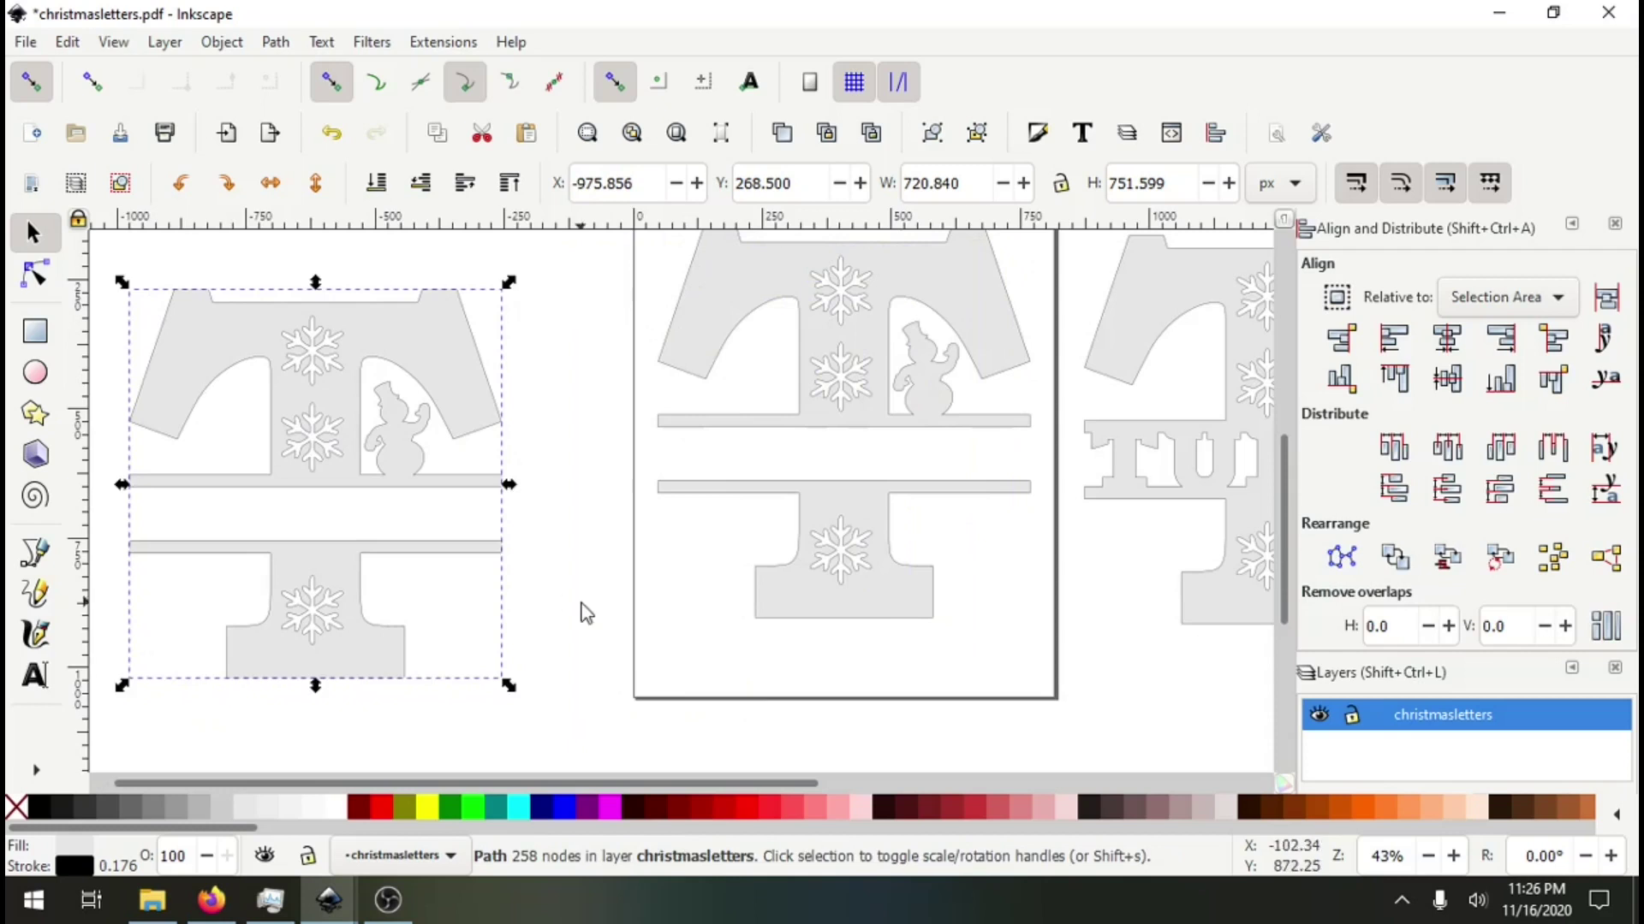
- Select the personalized T just right of the page and undo the last change
{"action": "left_click_drag", "start_coordinate": [581, 613], "coordinate": [749, 563]}
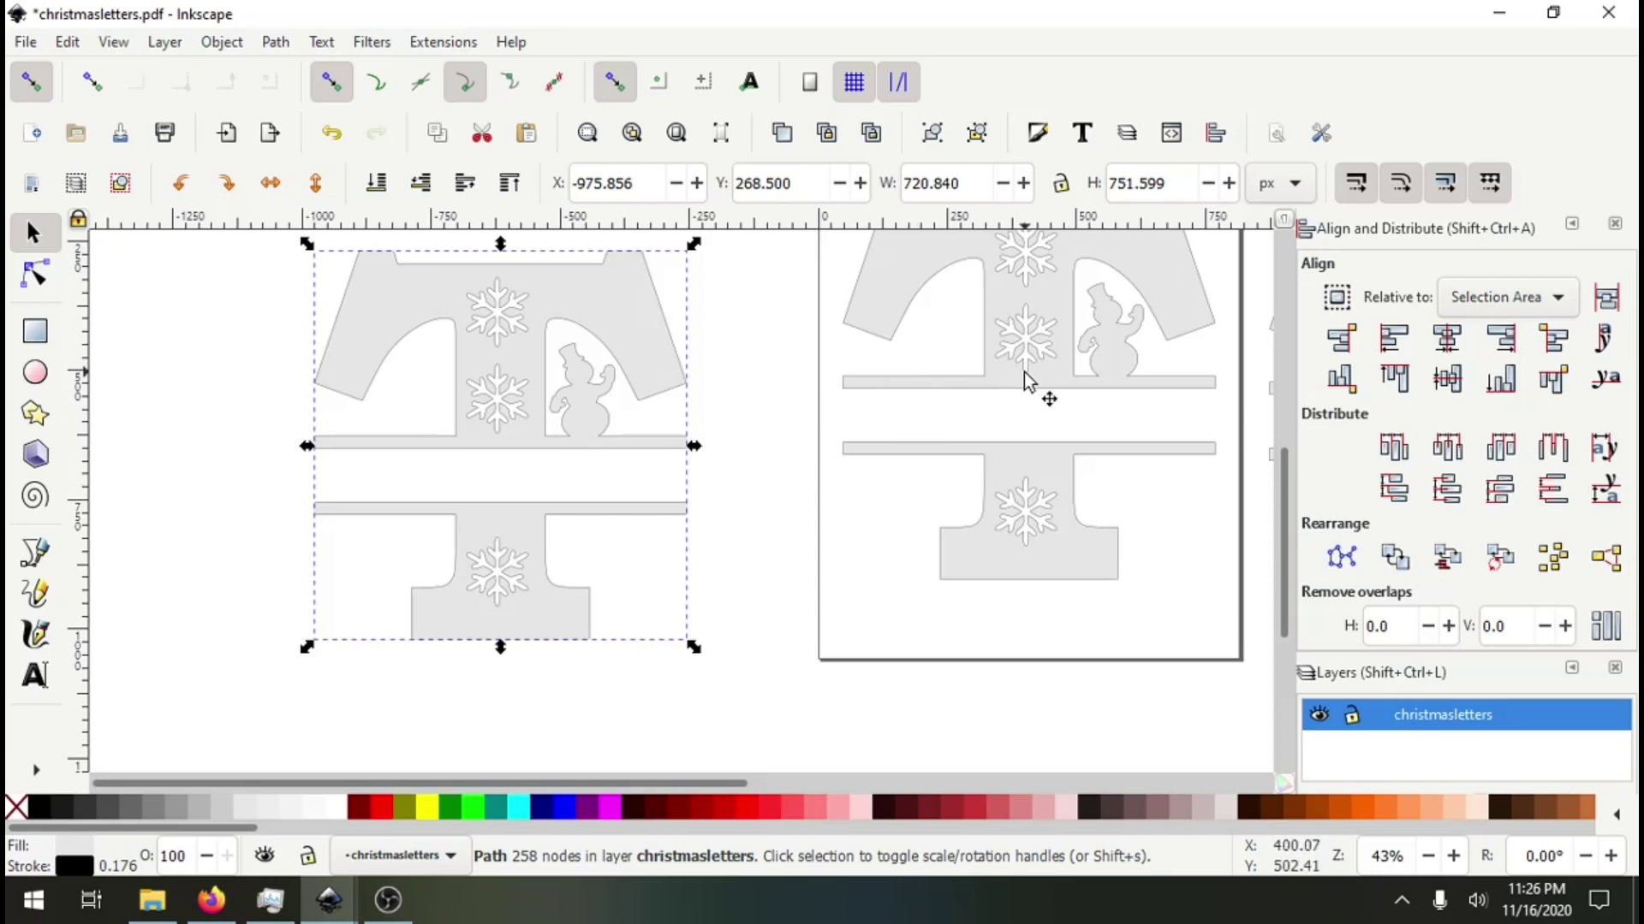
{"action": "left_click_drag", "start_coordinate": [789, 527], "coordinate": [158, 493]}
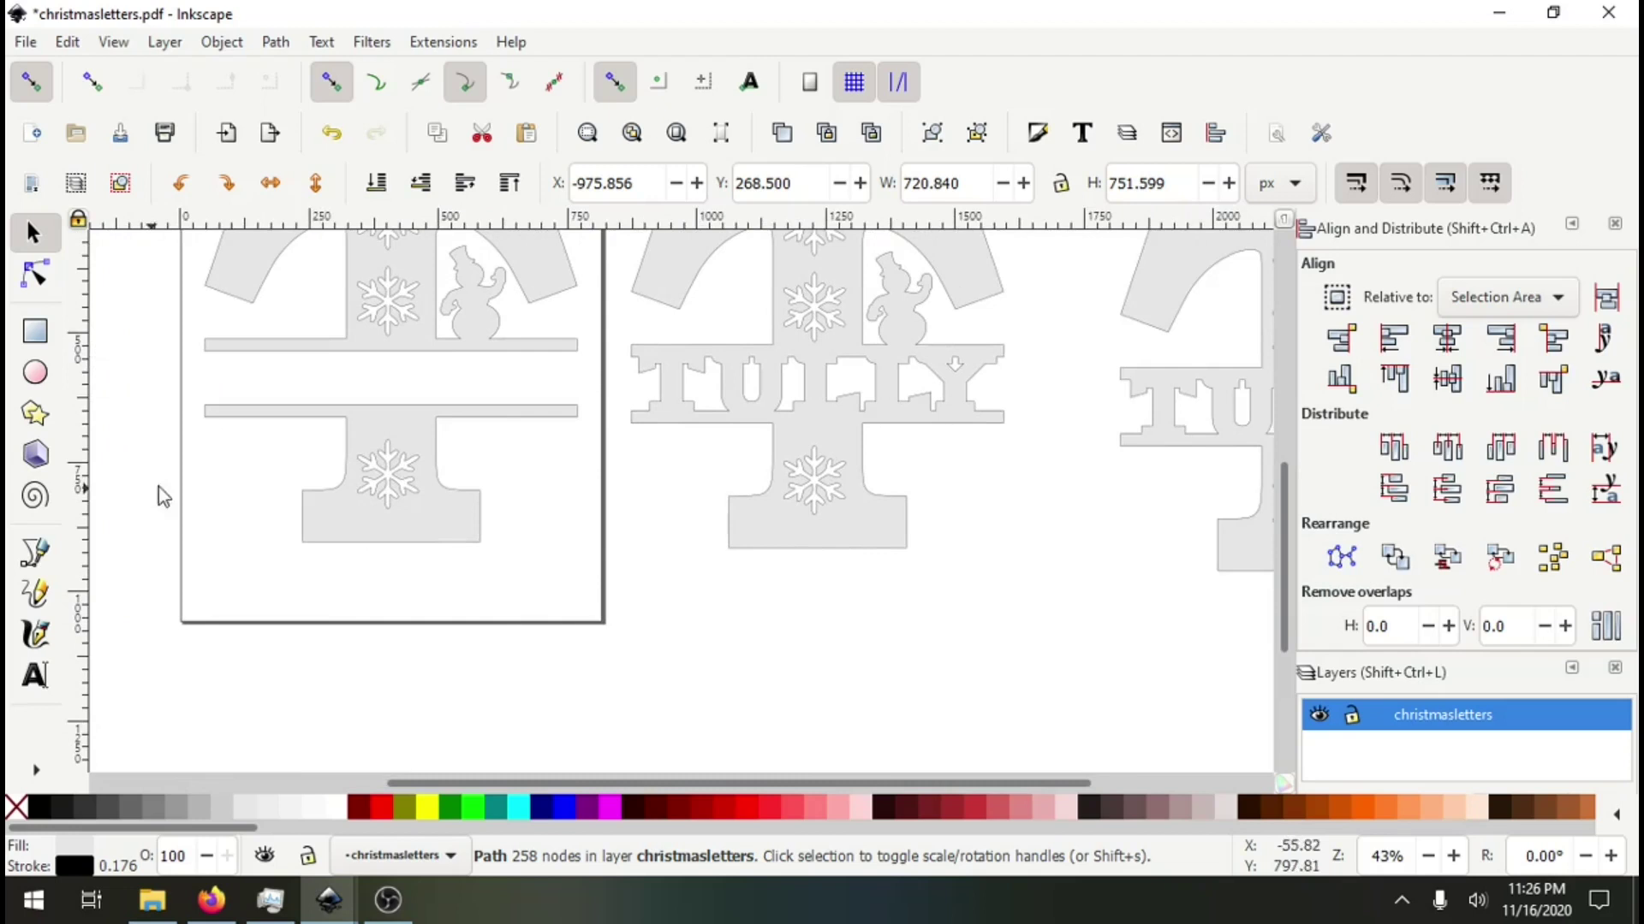
{"action": "left_click_drag", "start_coordinate": [996, 426], "coordinate": [781, 488]}
{"action": "left_click", "coordinate": [733, 510]}
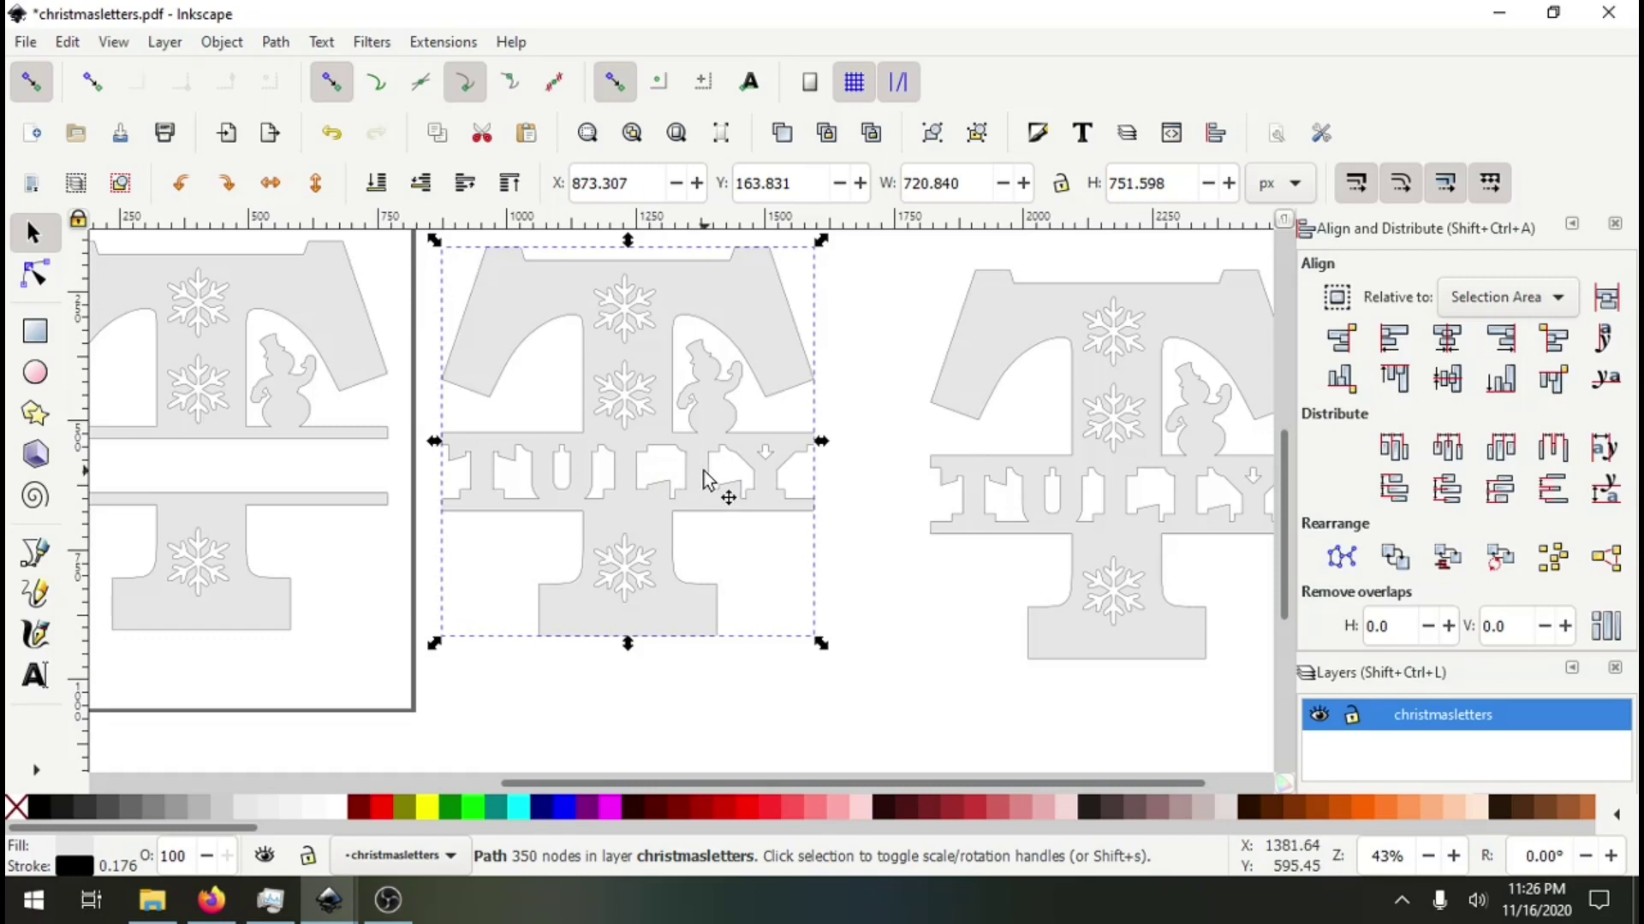
{"action": "key", "text": "ctrl"}
{"action": "key", "text": "ctrl+z"}
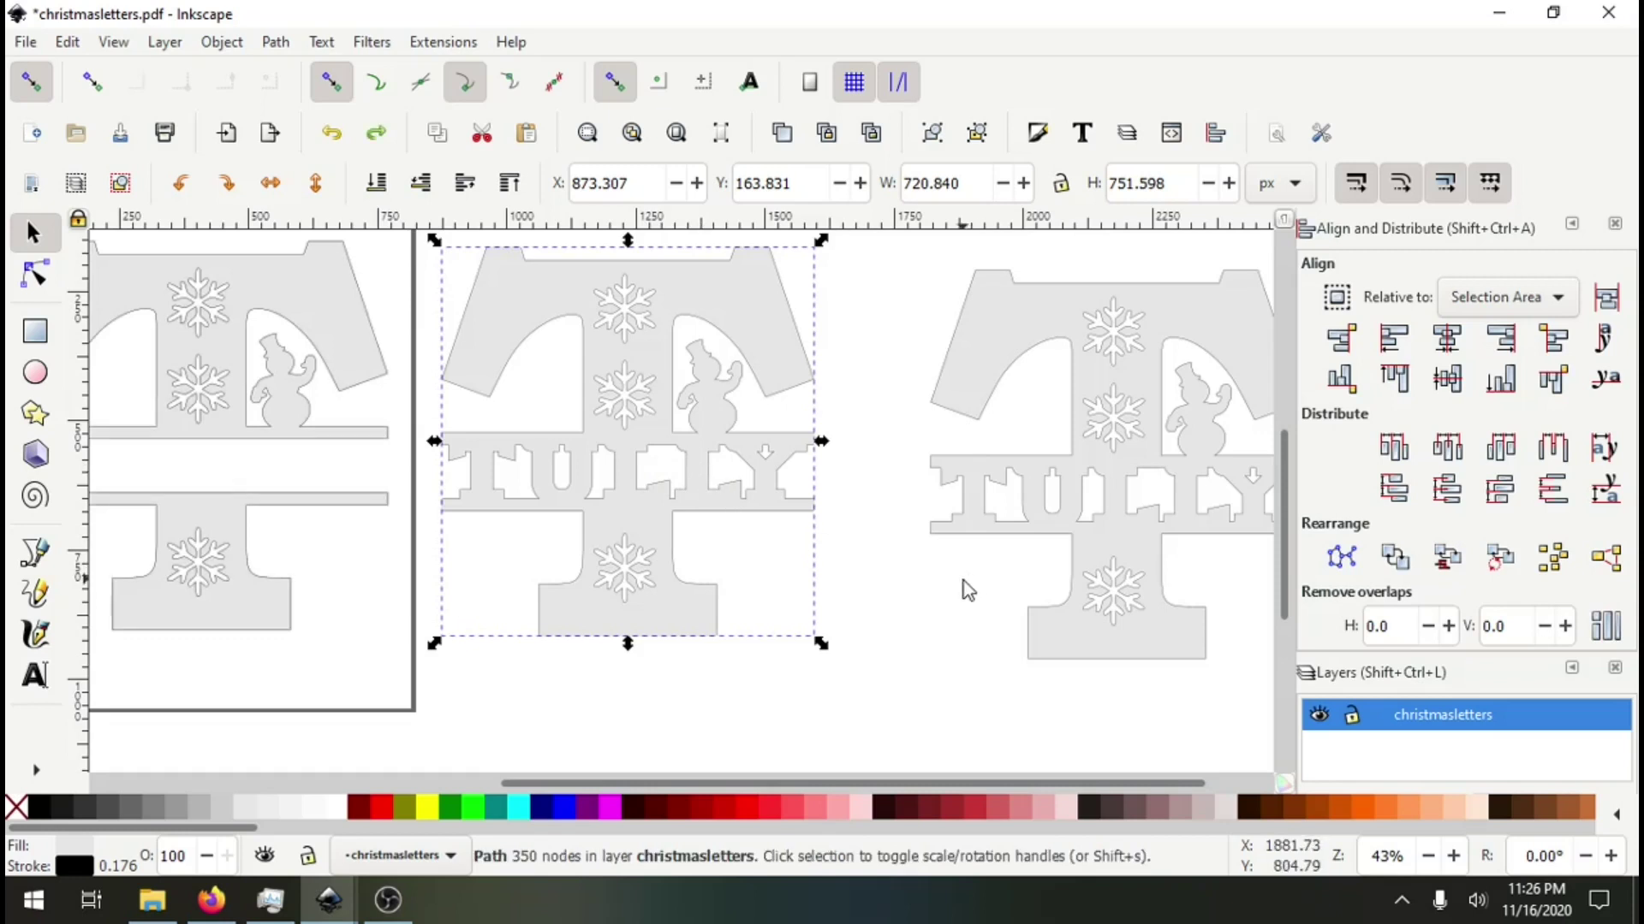
- Examine the merged T design on the far right and review the Object to Path and Union commands
{"action": "scroll", "coordinate": [968, 590], "scroll_direction": "right", "scroll_amount": 10}
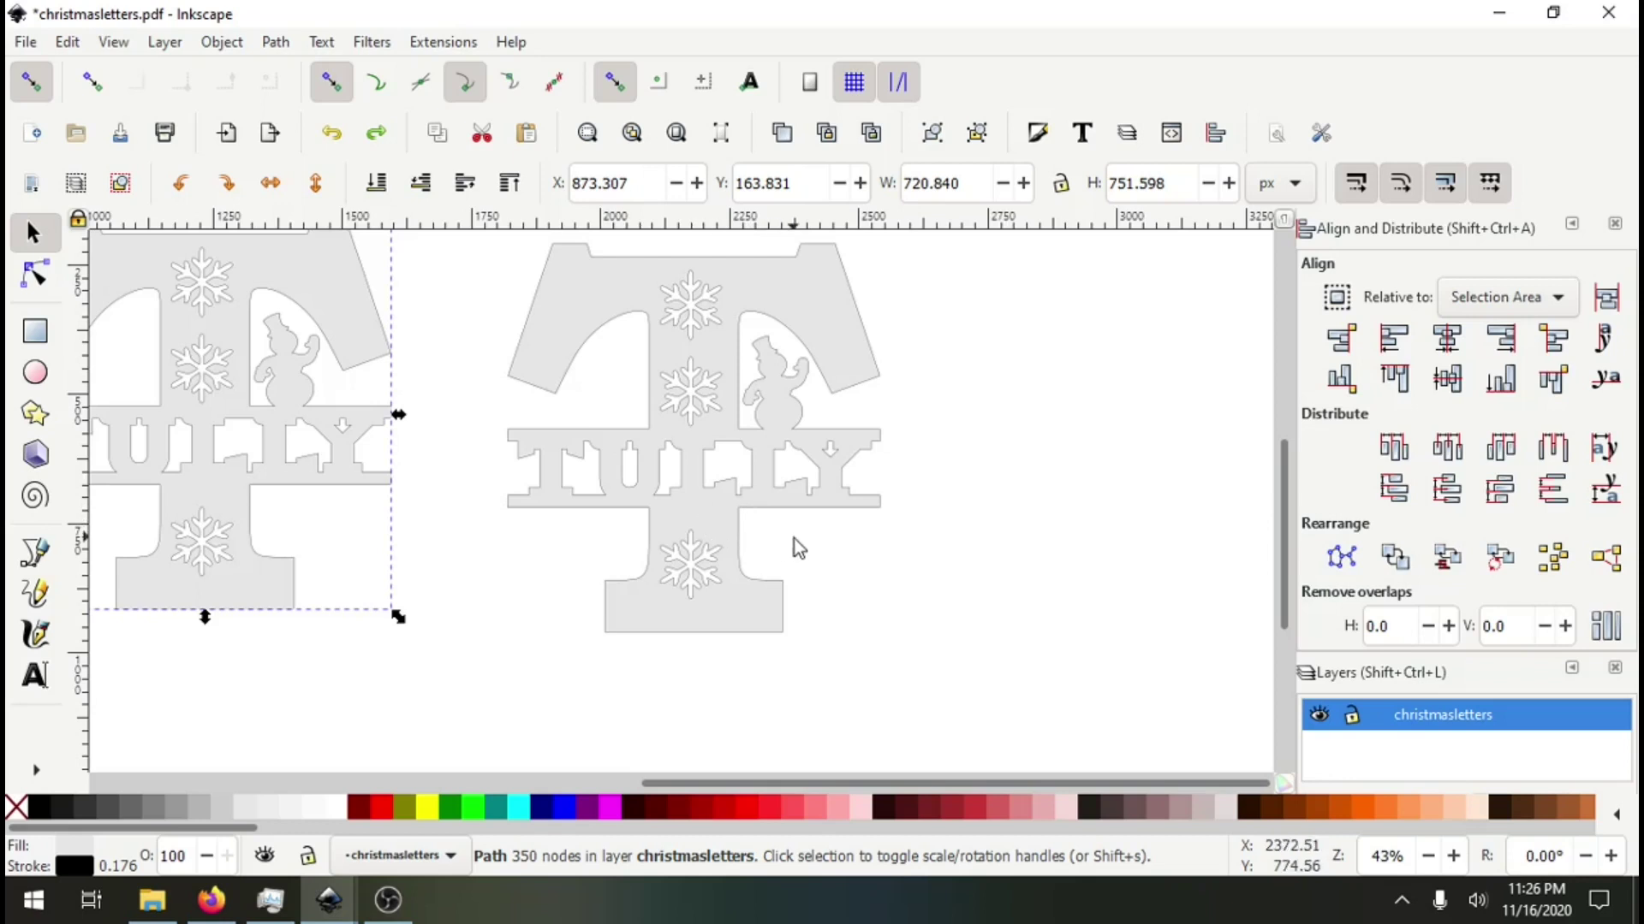
{"action": "scroll", "coordinate": [794, 540], "scroll_direction": "left", "scroll_amount": 3}
{"action": "scroll", "coordinate": [795, 539], "scroll_direction": "up", "scroll_amount": 1}
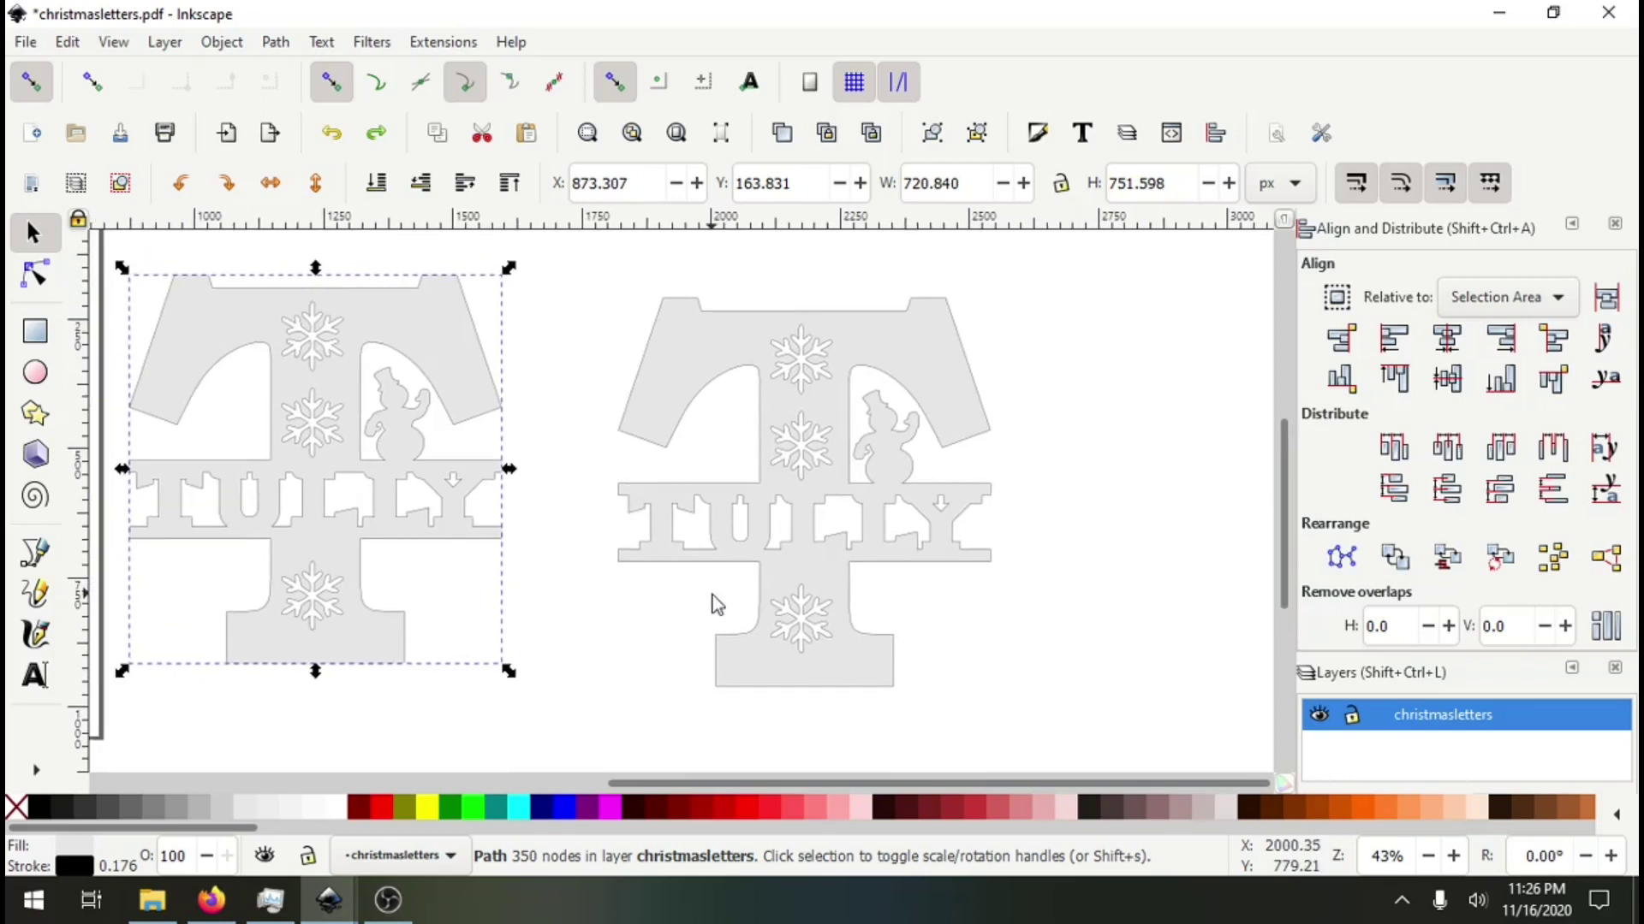
{"action": "left_click_drag", "start_coordinate": [712, 594], "coordinate": [355, 516]}
{"action": "left_click_drag", "start_coordinate": [668, 522], "coordinate": [790, 588]}
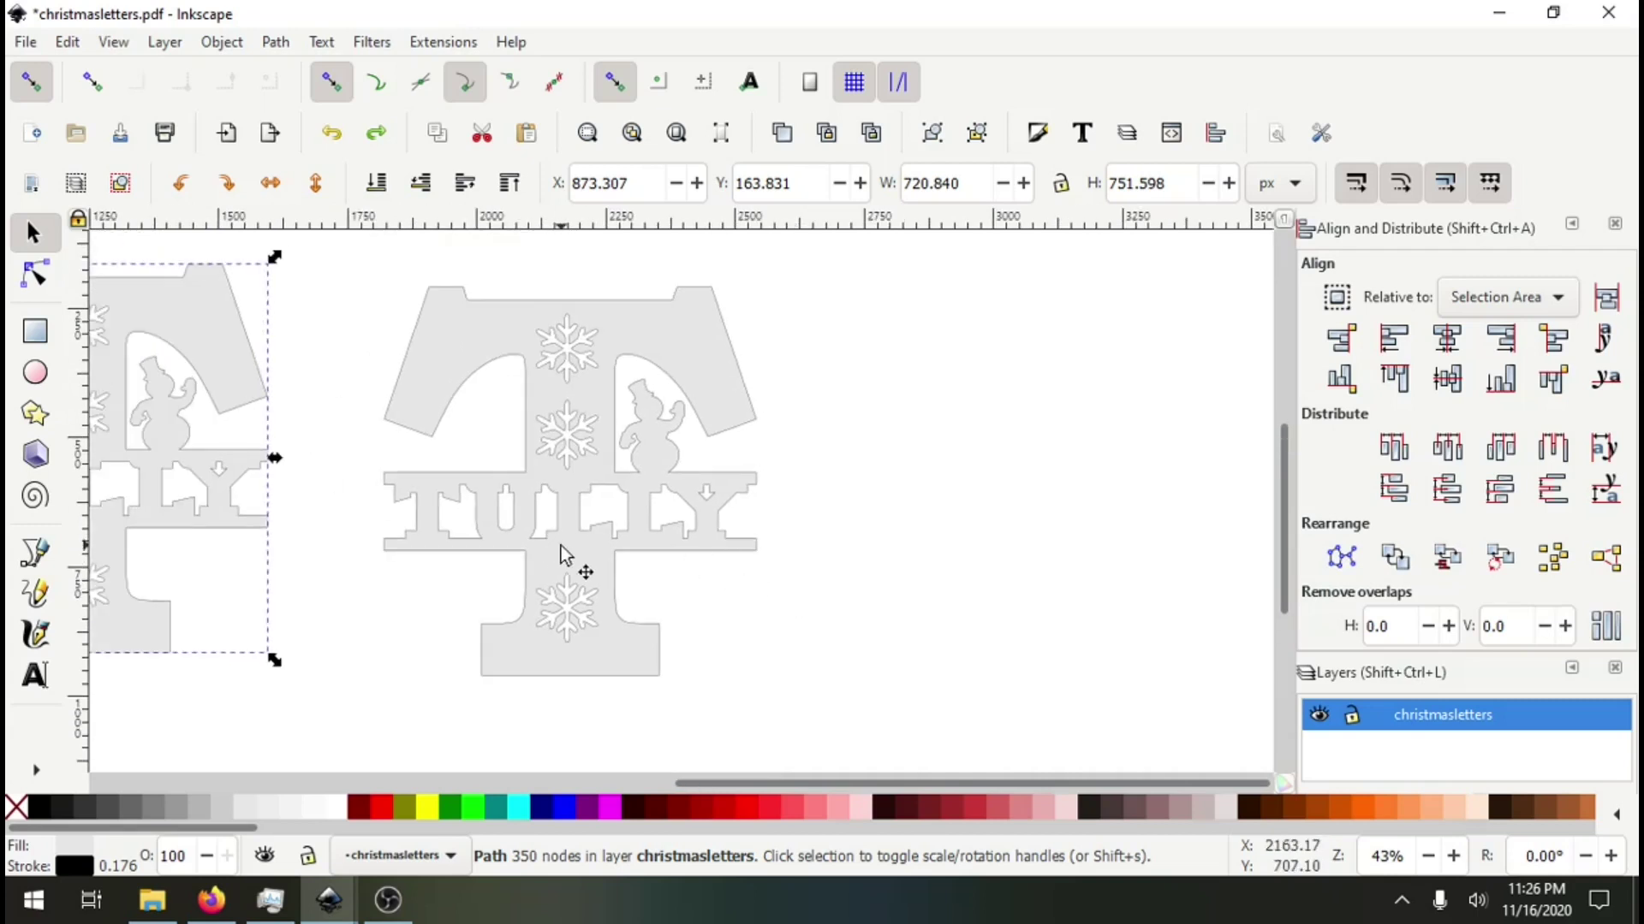
{"action": "left_click", "coordinate": [276, 42]}
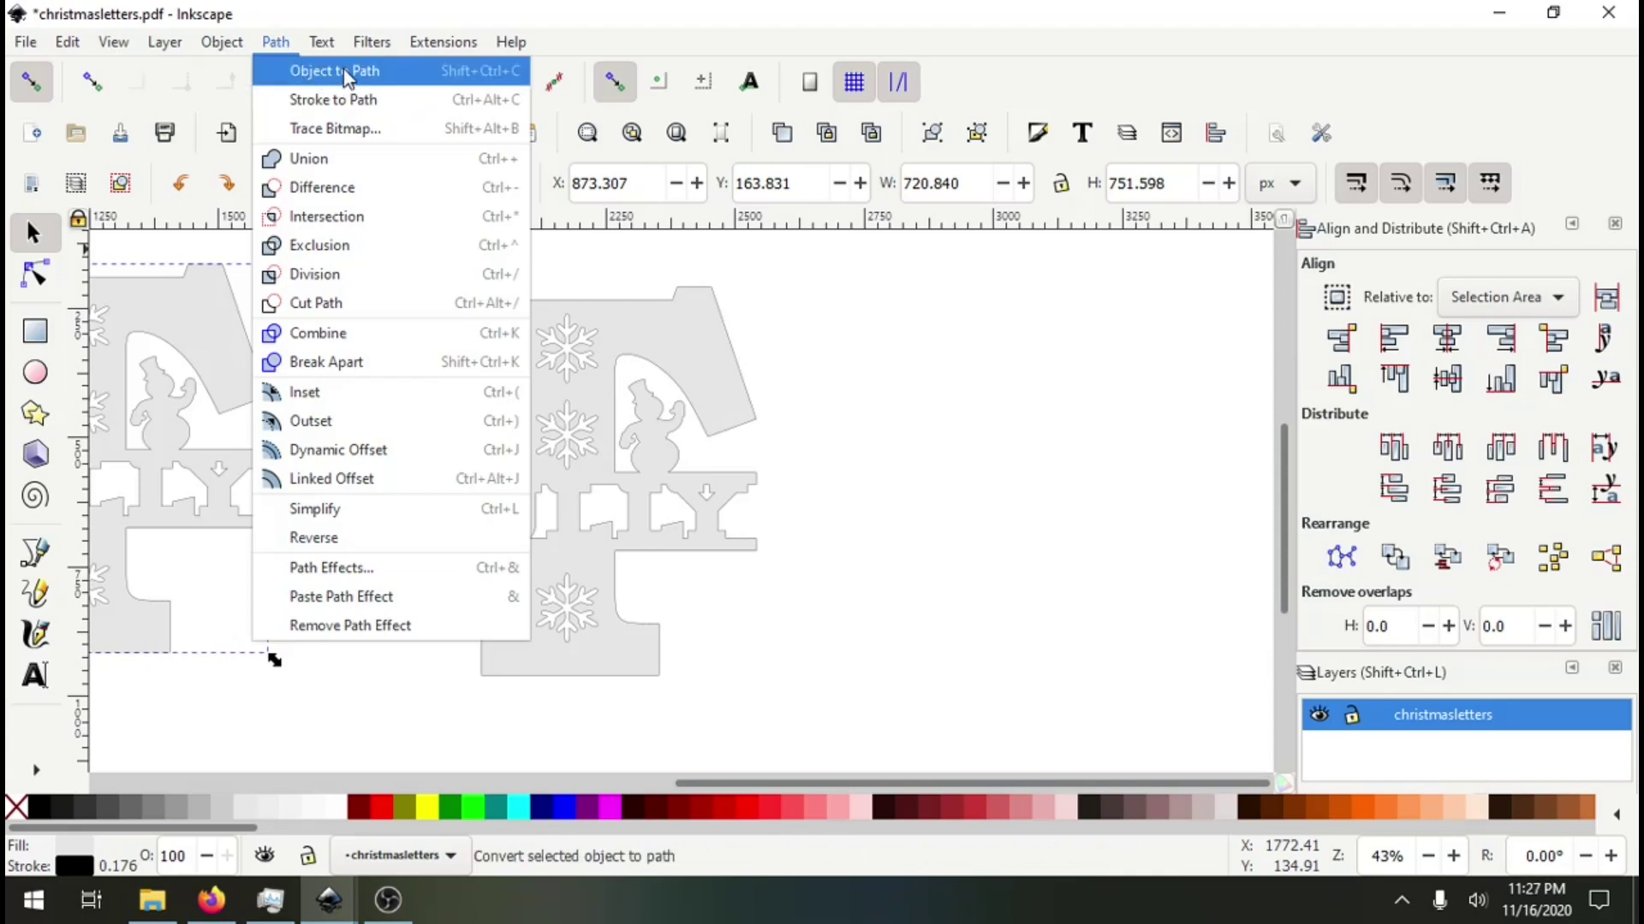
{"action": "left_click", "coordinate": [377, 75]}
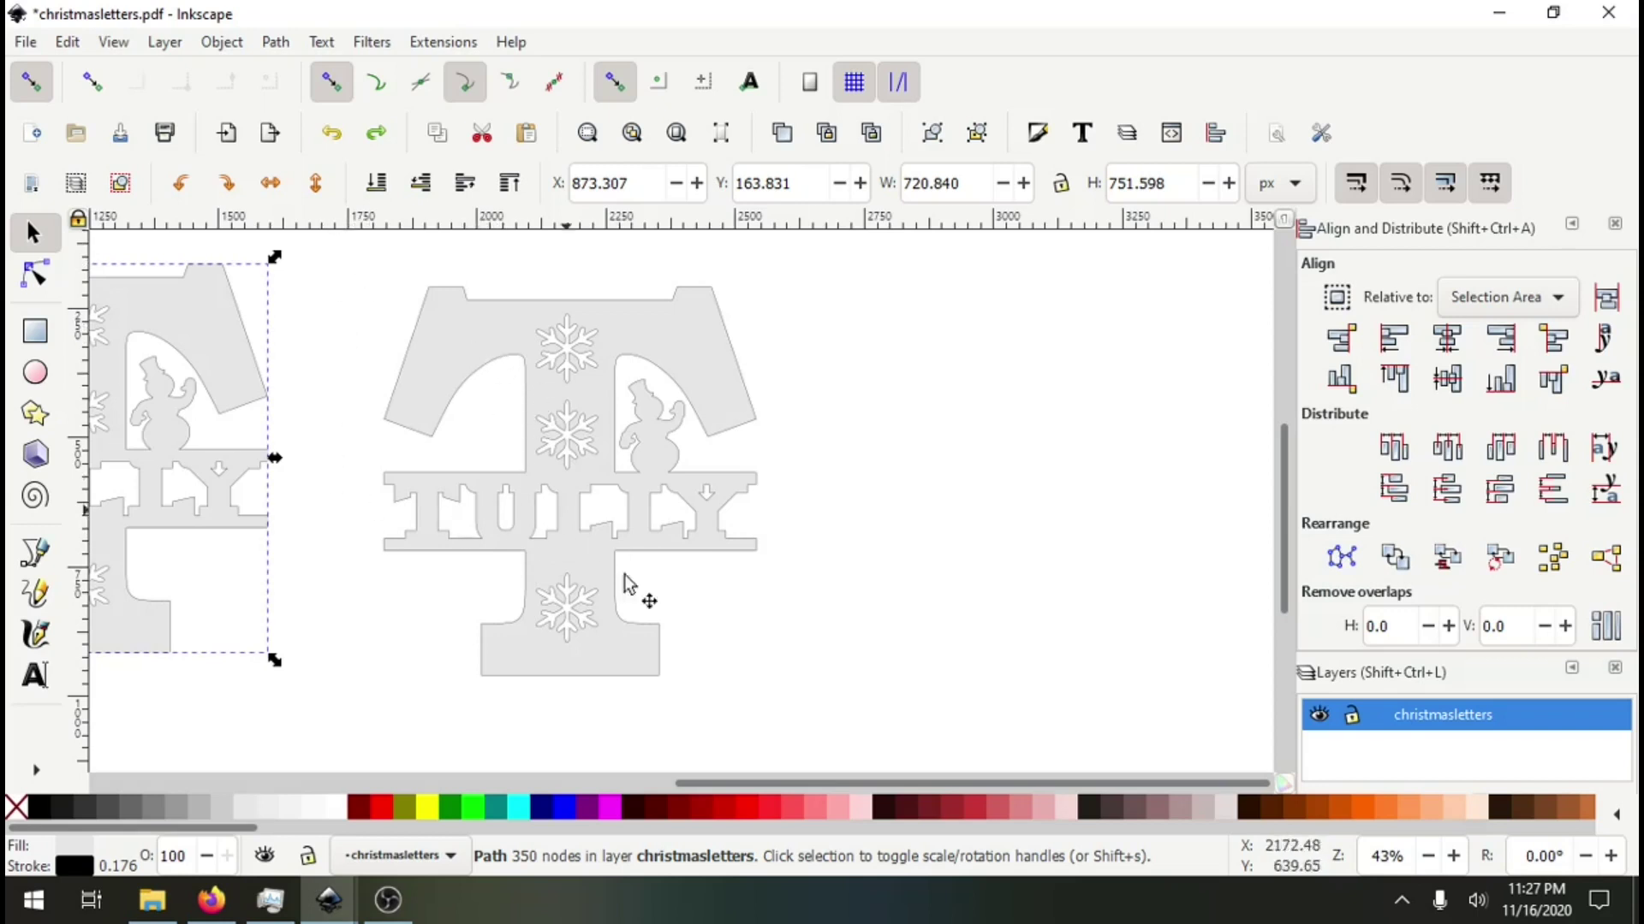
{"action": "left_click_drag", "start_coordinate": [351, 263], "coordinate": [796, 704]}
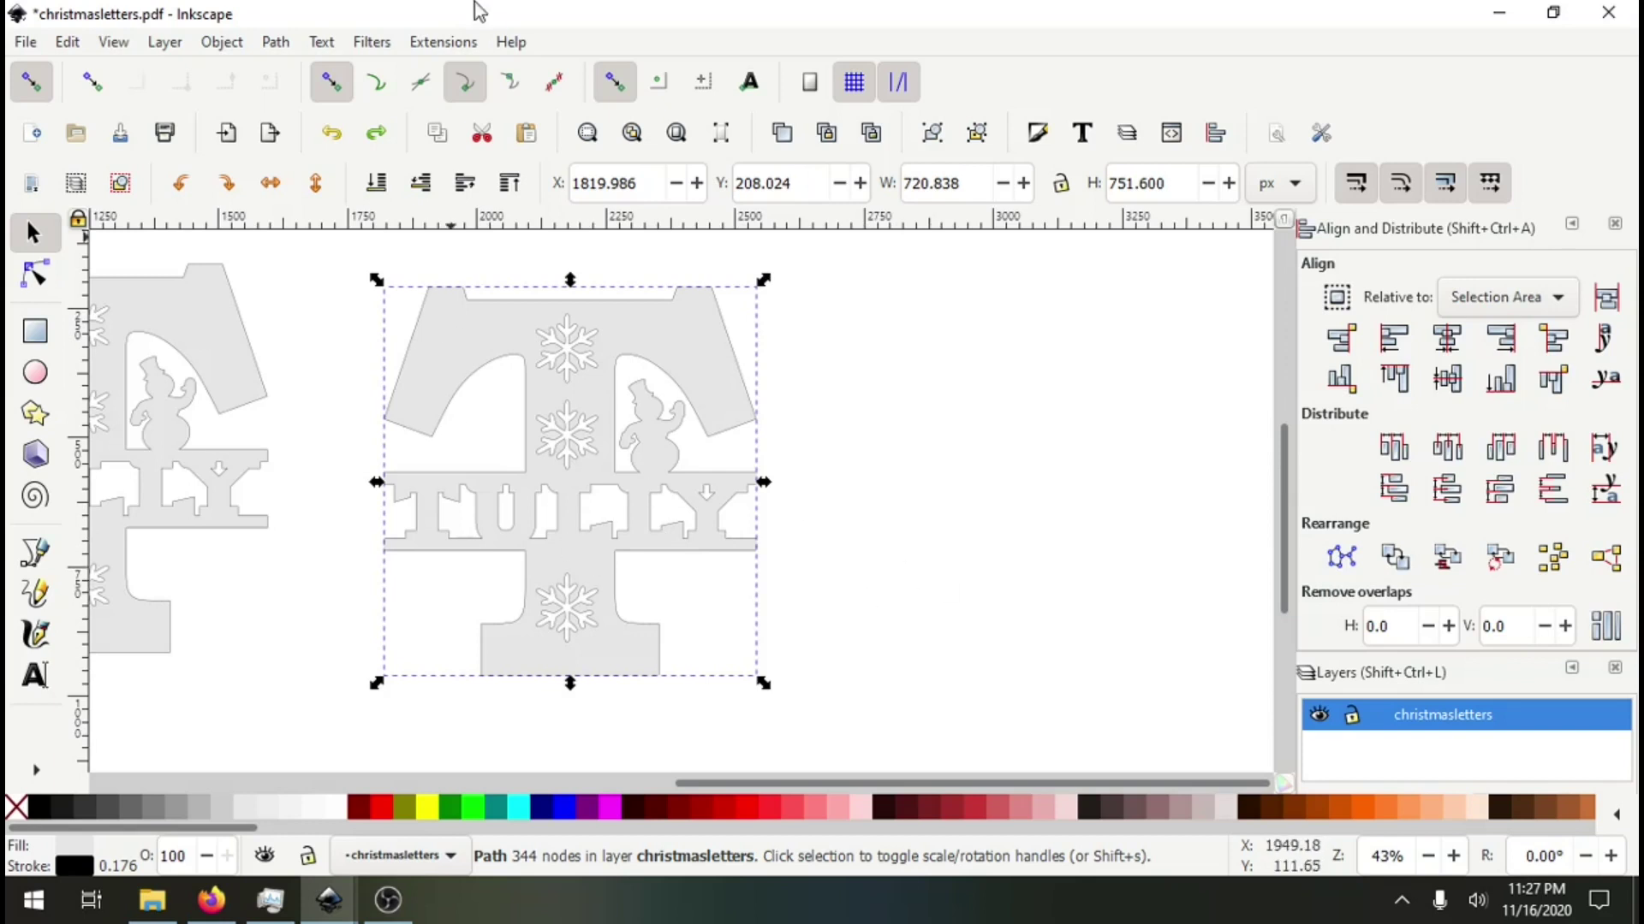
{"action": "left_click", "coordinate": [274, 43]}
{"action": "left_click", "coordinate": [298, 162]}
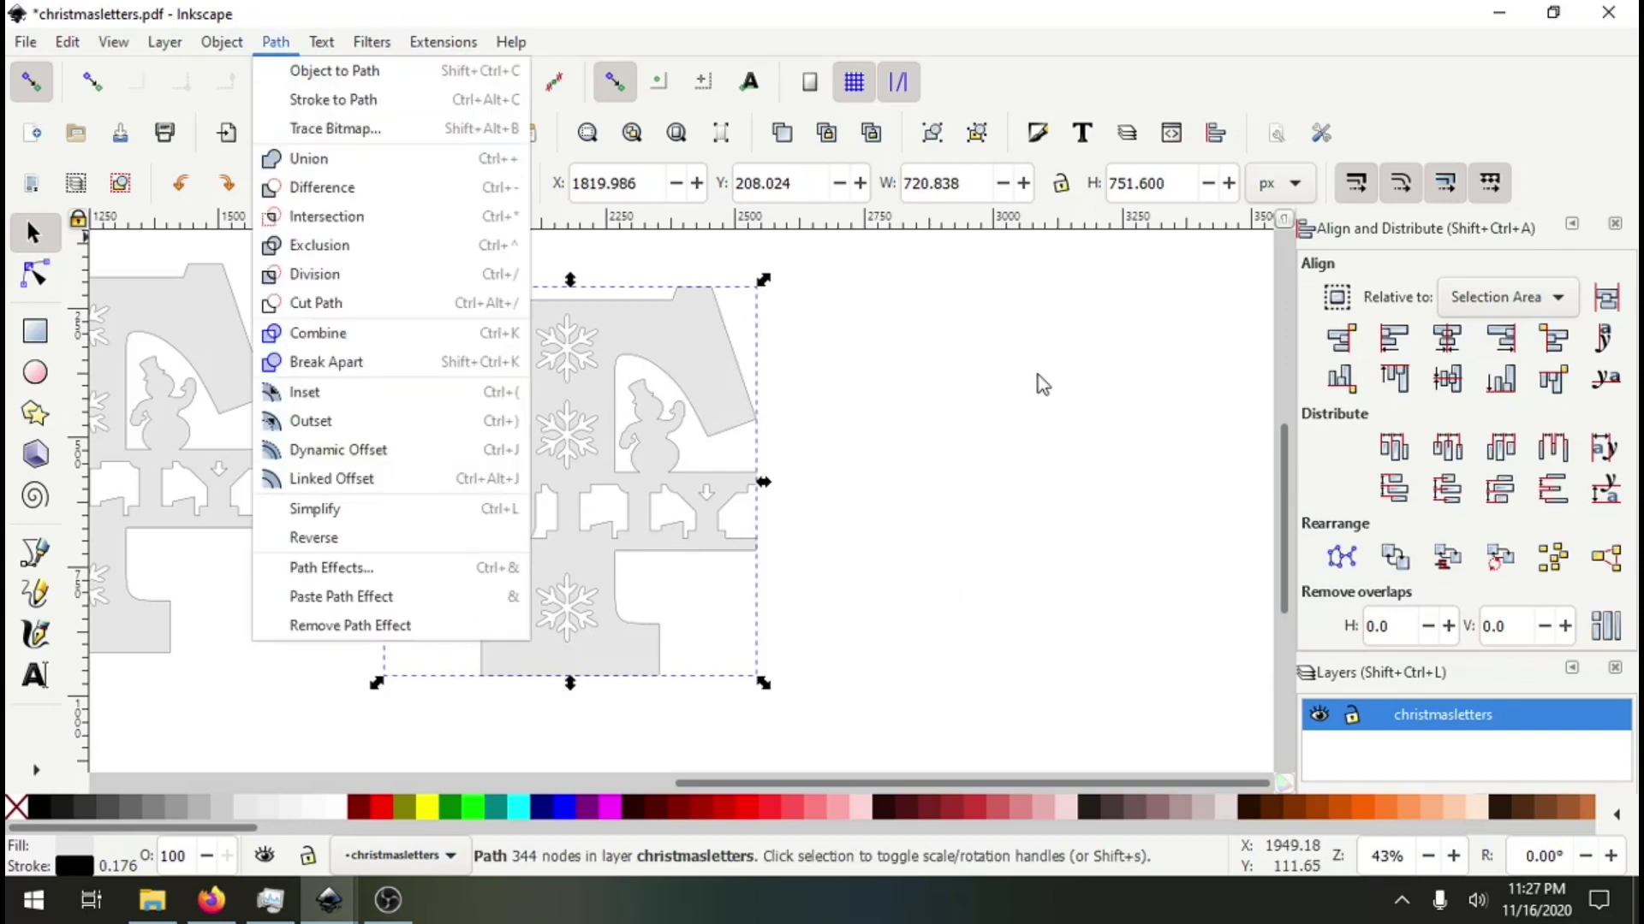